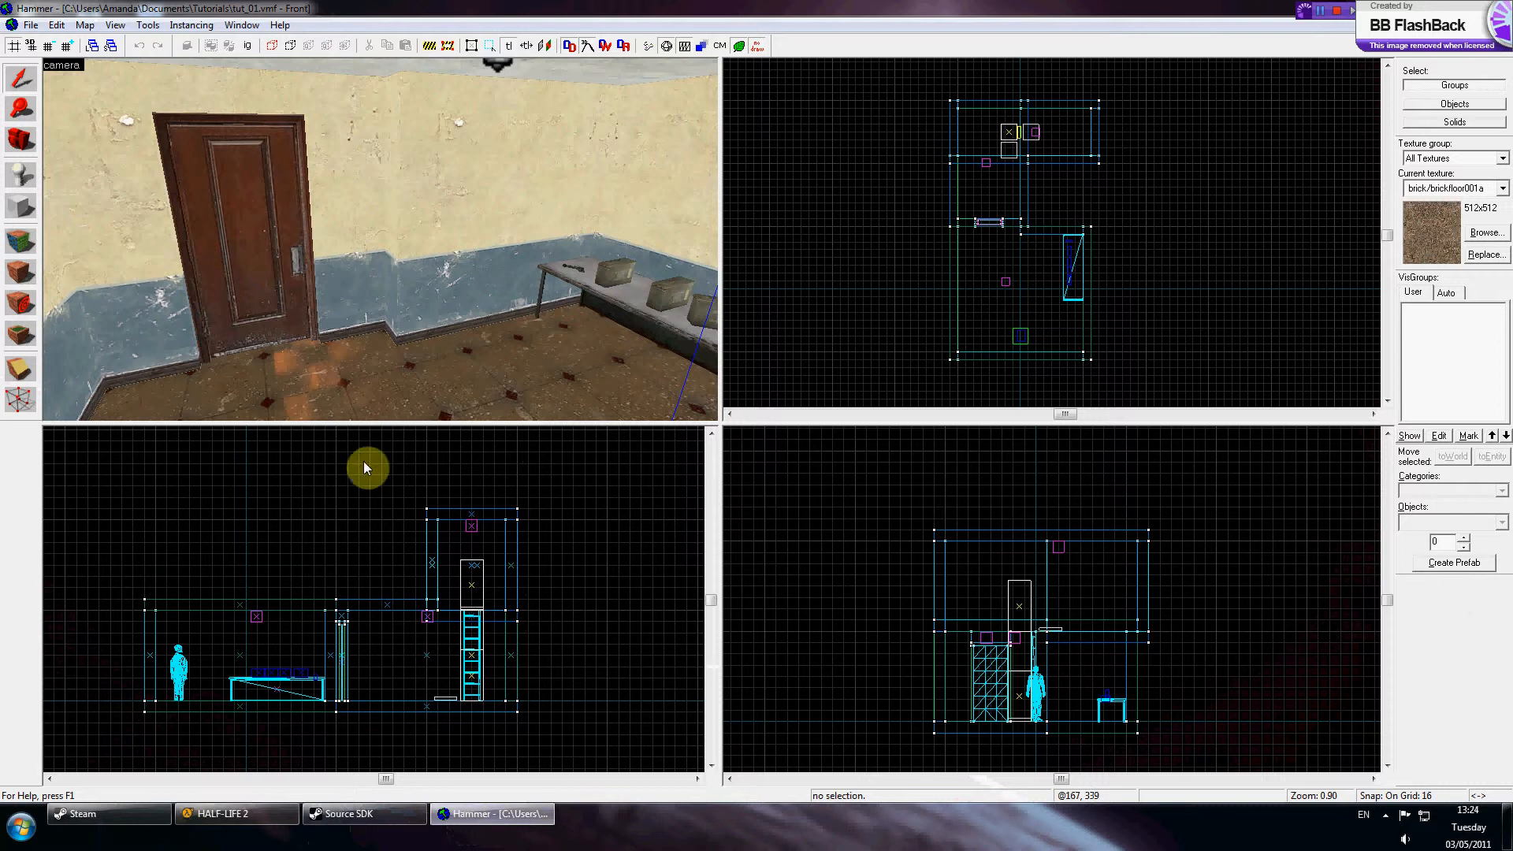
Step: Pick up the tools/toolsnodraw texture from the outer side of the upper corridor as the current texture
left_click_drag(322, 307, 380, 240)
key("w")
key("s")
left_click(417, 410)
mouse_move(400, 266)
left_mouse_down()
mouse_move(381, 227)
mouse_move(402, 327)
mouse_move(381, 244)
left_mouse_up()
left_click(382, 243)
scroll(1027, 211, "up", 6)
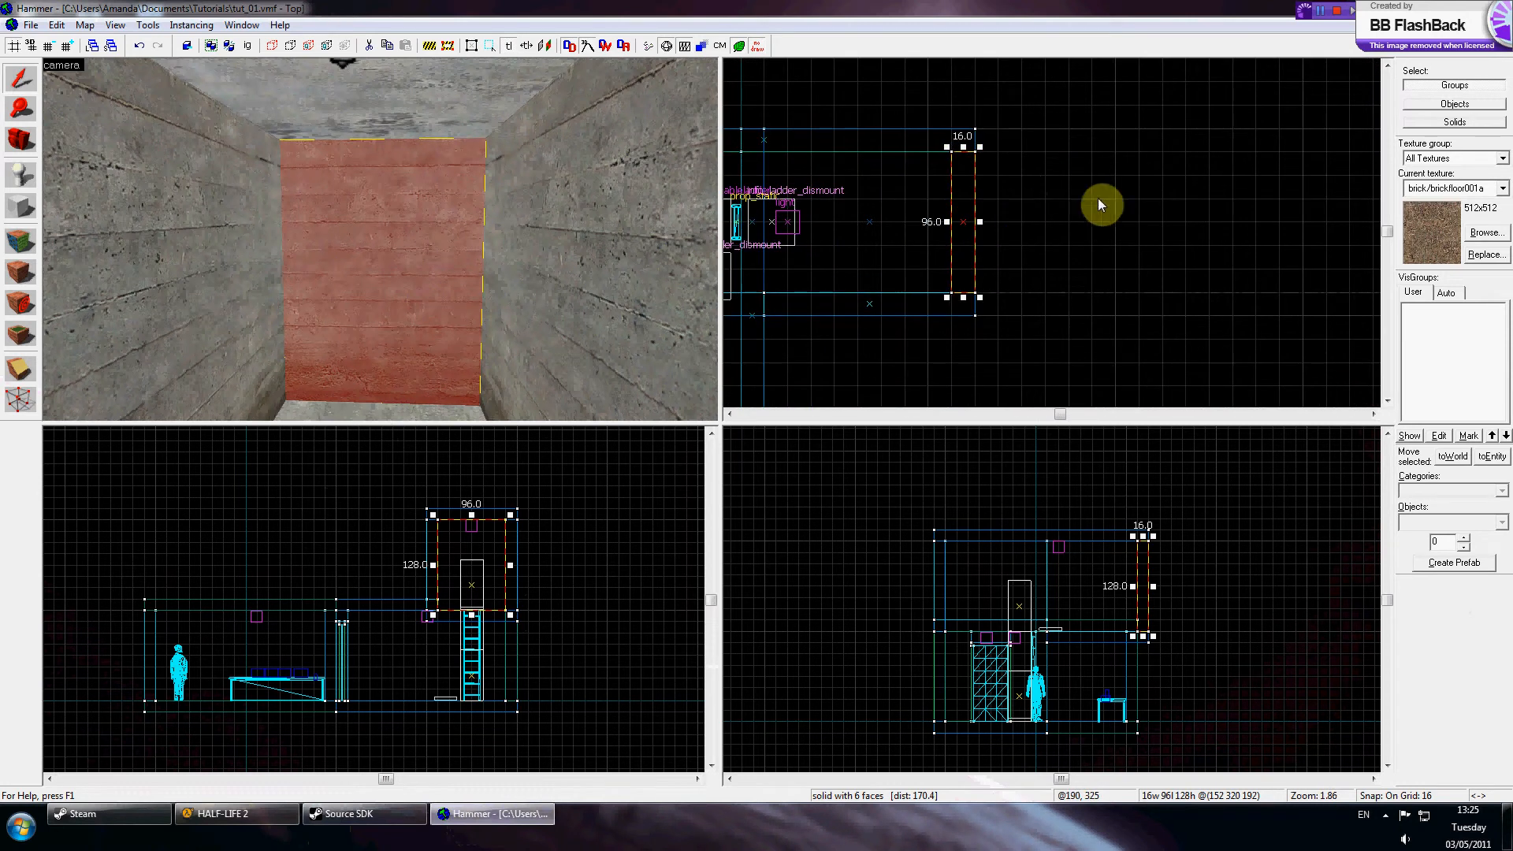
key("z")
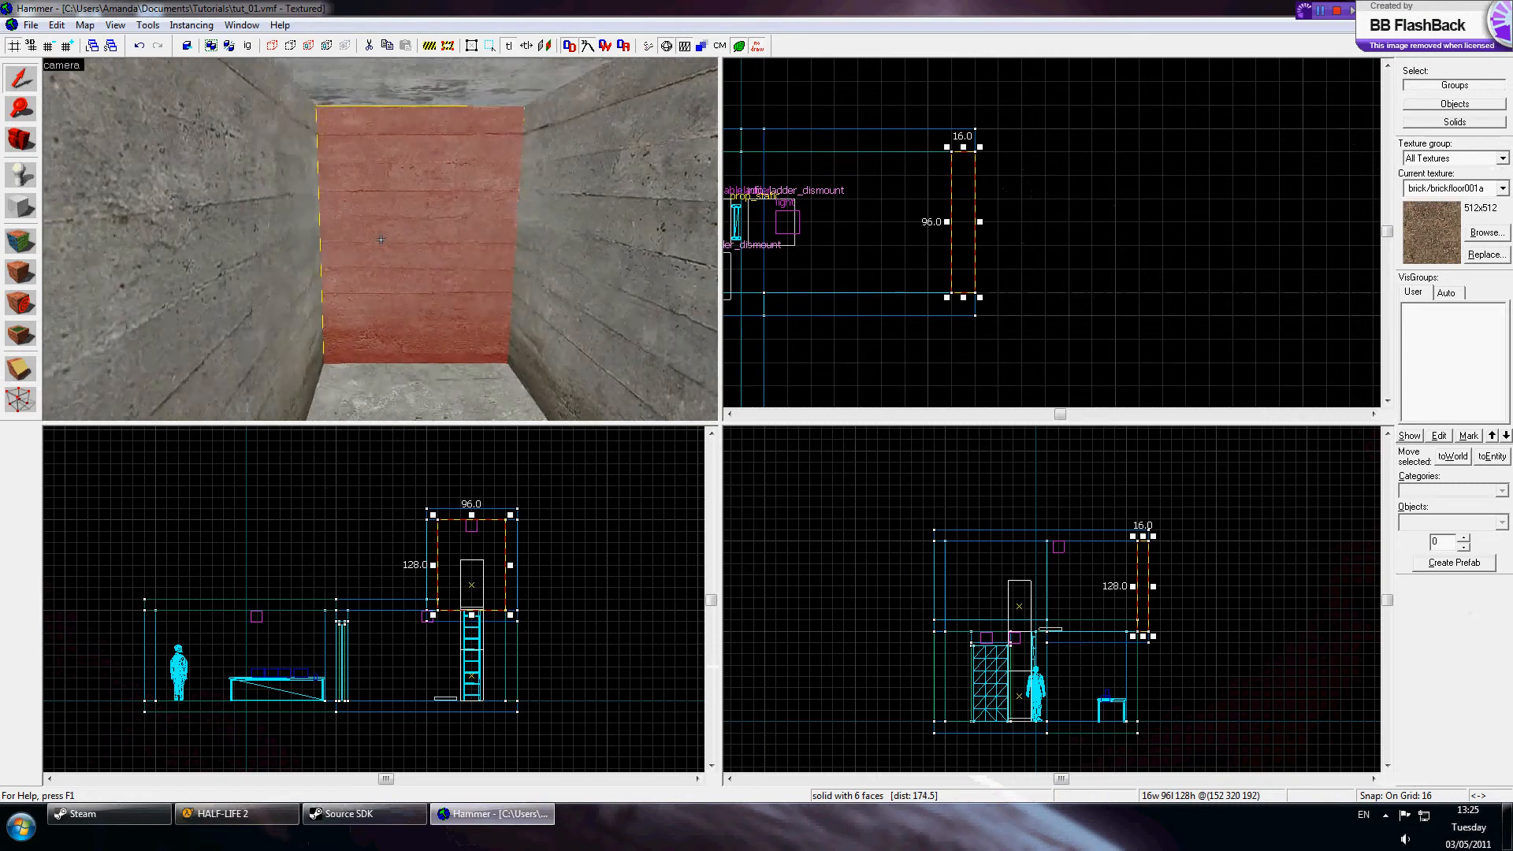
key("a")
key("z")
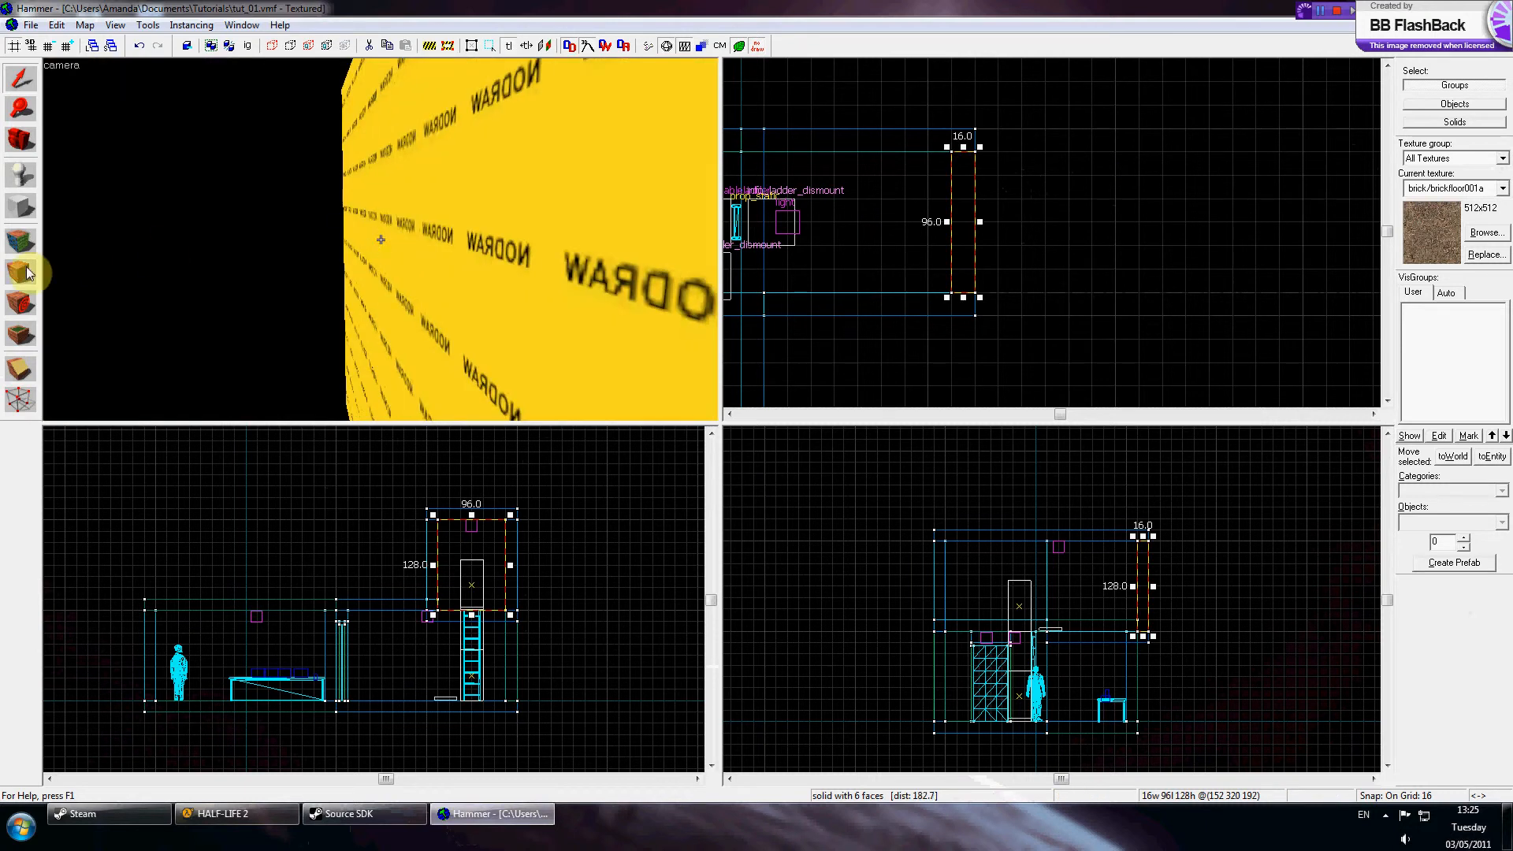
left_click(21, 239)
left_click(876, 259)
Step: Delete the 96 by 128 unit wall that closes the far end of the upper concrete corridor
key("z")
key("d")
key("z")
left_click(384, 257)
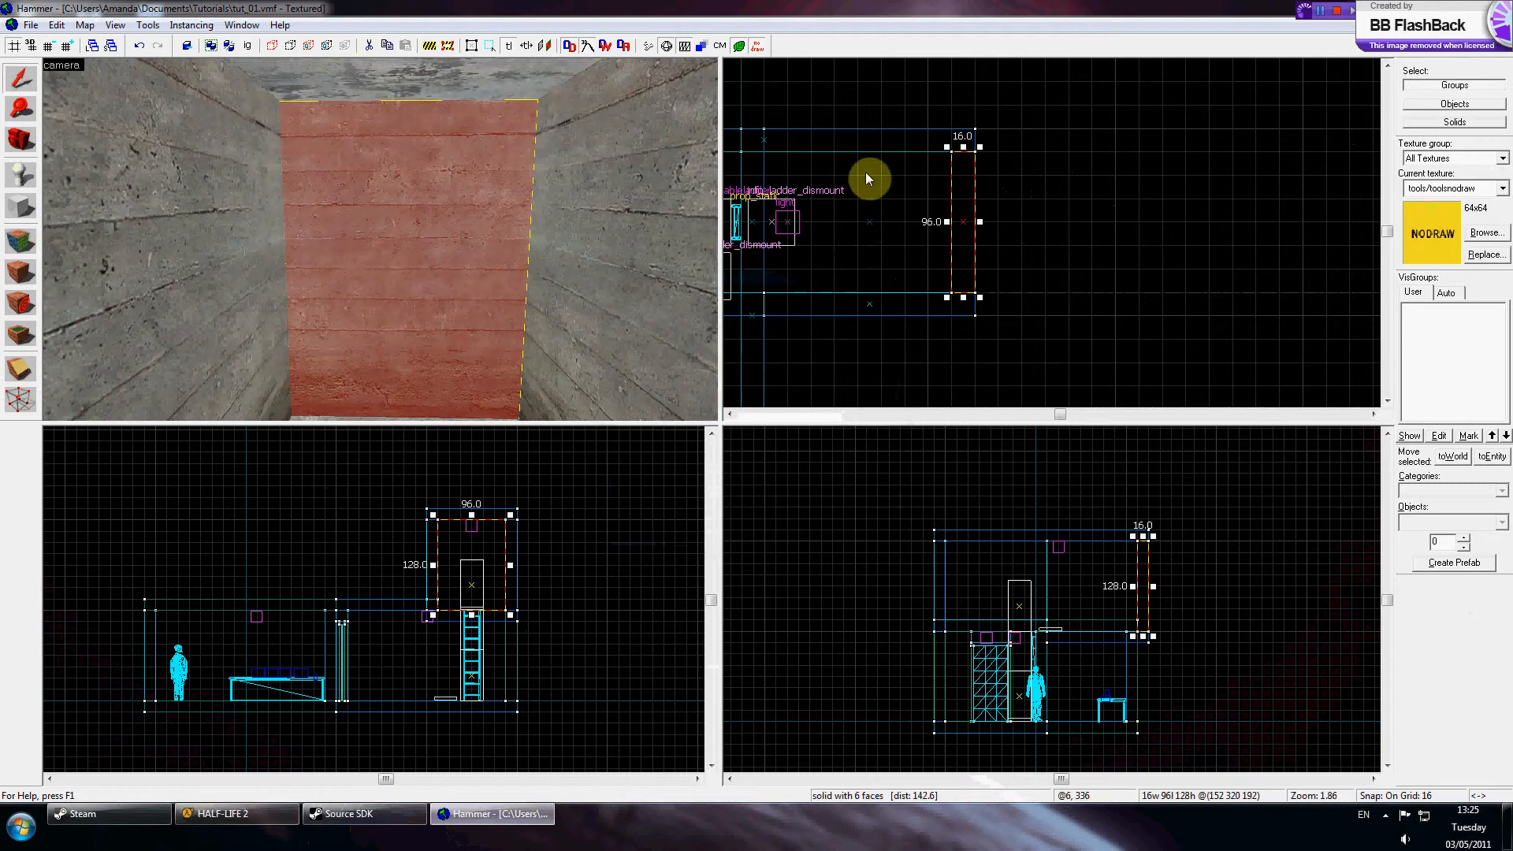
scroll(953, 172, "up", 2)
key("Delete")
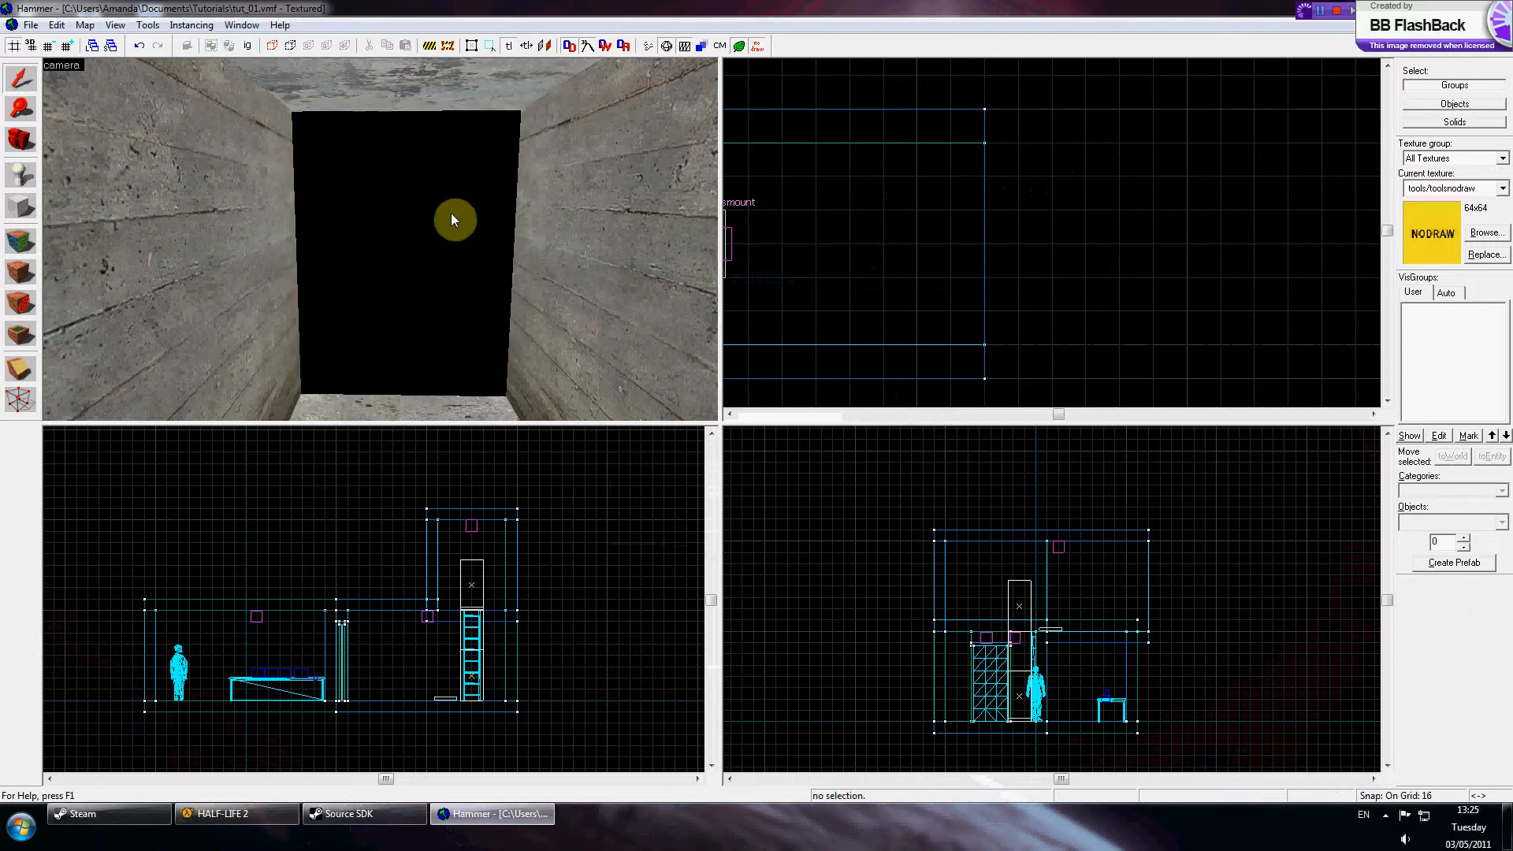
Step: Create a short nodraw wall block extending sideways from the corridor's open end, matching the 128-unit height of the corridor wall
left_click(209, 267)
left_click(22, 208)
scroll(1001, 211, "down", 5)
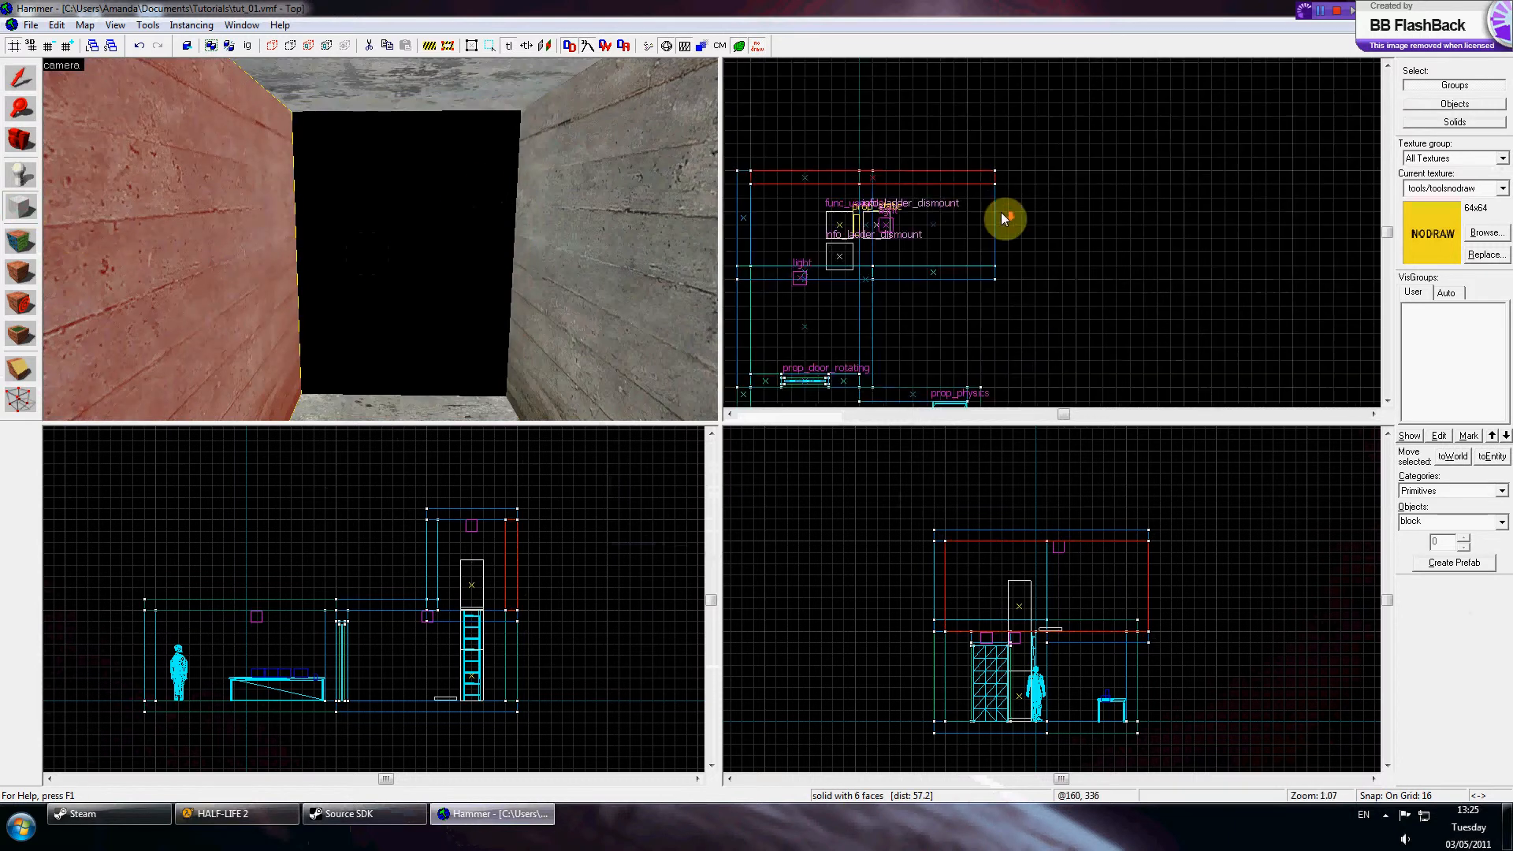
scroll(982, 158, "up", 3)
left_click_drag(982, 154, 1016, 201)
key("Return")
Step: Add the matching short wall on the opening's other side and two parallel long nodraw side walls, 16 units thick and 128 high
scroll(983, 144, "down", 4)
scroll(989, 245, "up", 4)
mouse_move(985, 280)
left_mouse_down()
mouse_move(1005, 330)
mouse_move(1181, 356)
mouse_move(1344, 349)
left_mouse_up()
key("Return")
scroll(1253, 299, "down", 4)
key("Return")
left_click_drag(1107, 221, 1246, 230)
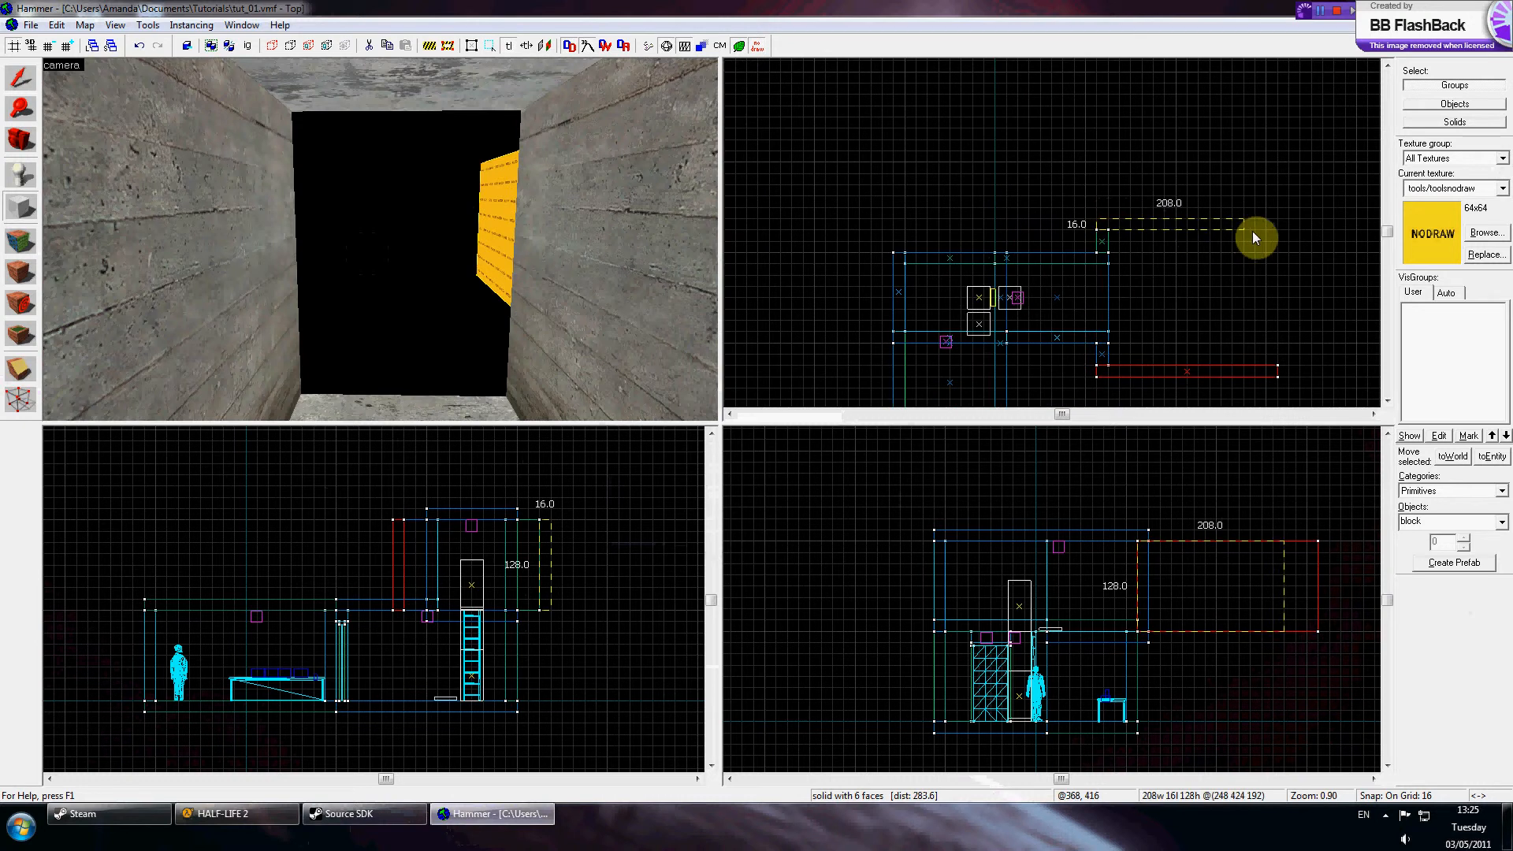
key("Return")
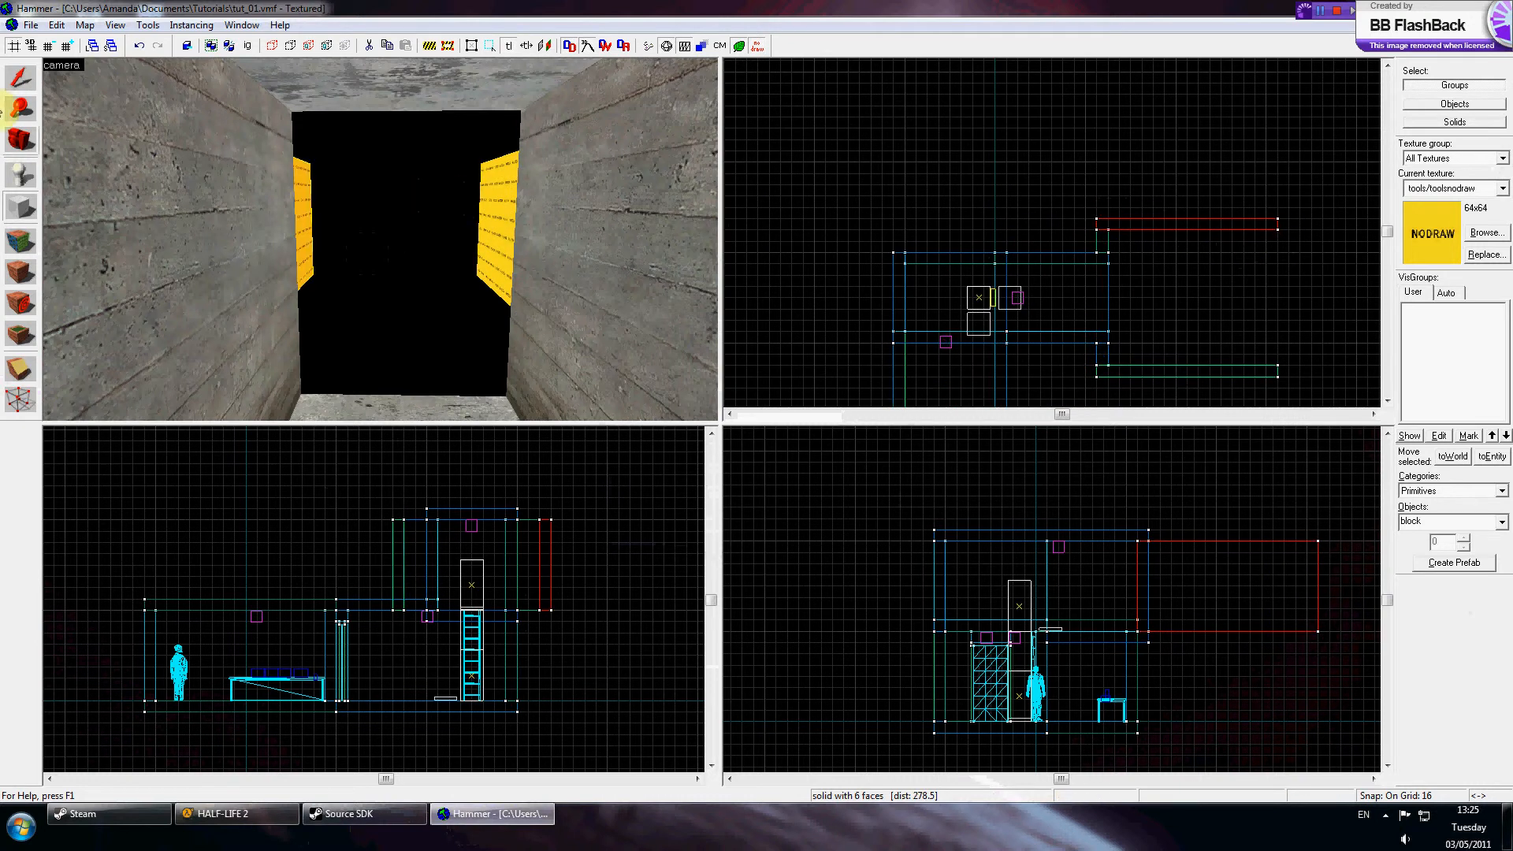
Step: Shorten the corridor floor by 16 units at the opening and create a nodraw floor block under the whole new room
left_click(26, 70)
left_click(364, 401)
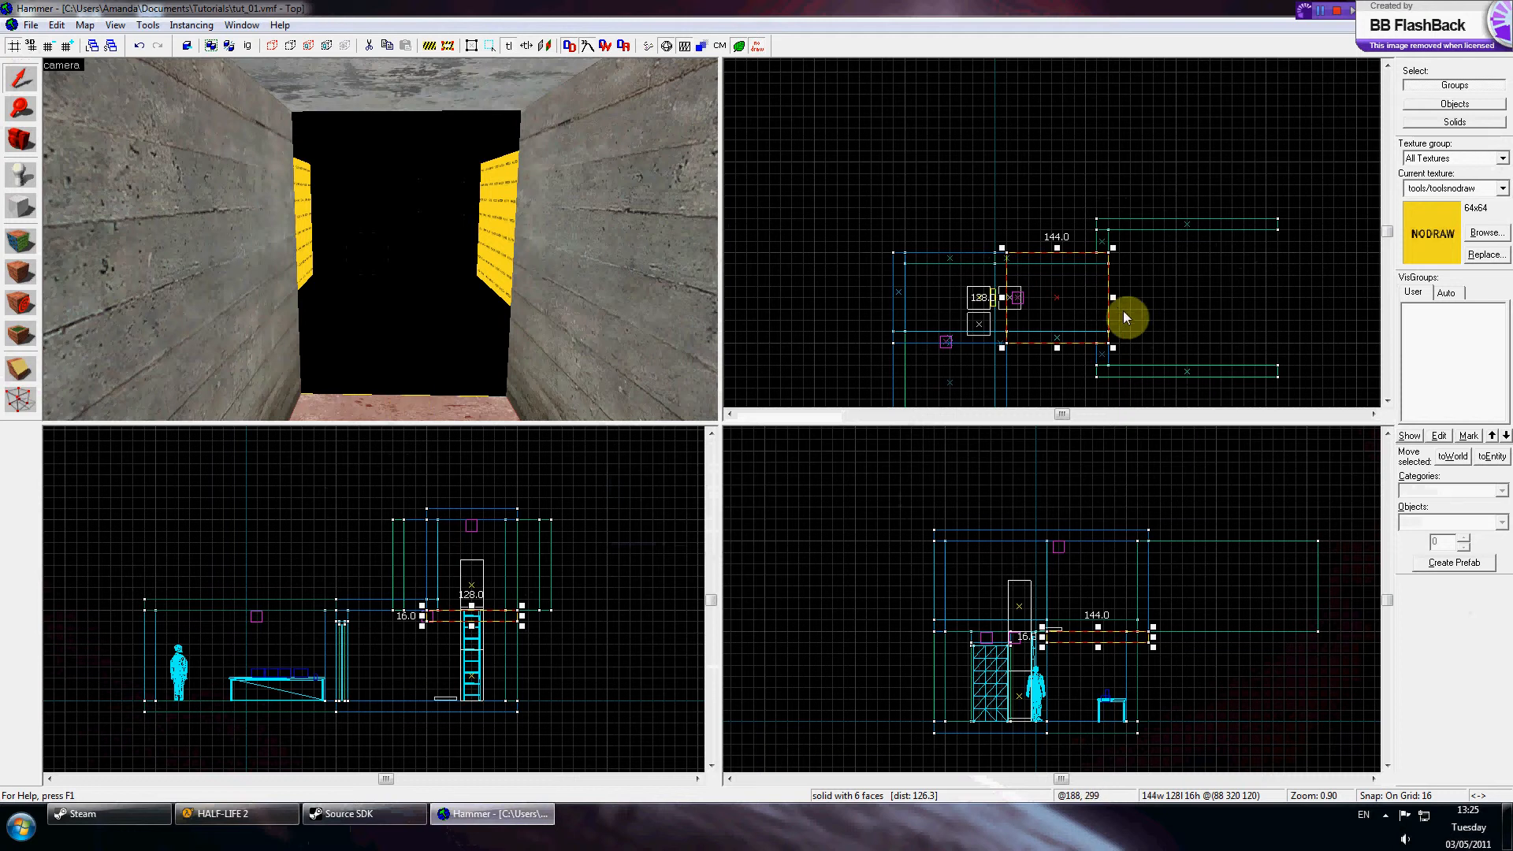
left_click_drag(1112, 296, 1101, 297)
key("shift+b")
left_click_drag(1095, 220, 1293, 372)
key("Return")
Step: Close the far end of the new room with a nodraw wall between the two long side walls
left_click(20, 78)
left_click(21, 206)
left_click_drag(1267, 230, 1278, 370)
key("Return")
key("w")
key("z")
Step: Create two facing nodraw partition blocks, 16 units wide and 128 high, against the middle of the new room's side walls
left_click(20, 78)
left_click(94, 232)
left_click(20, 206)
scroll(1068, 210, "up", 3)
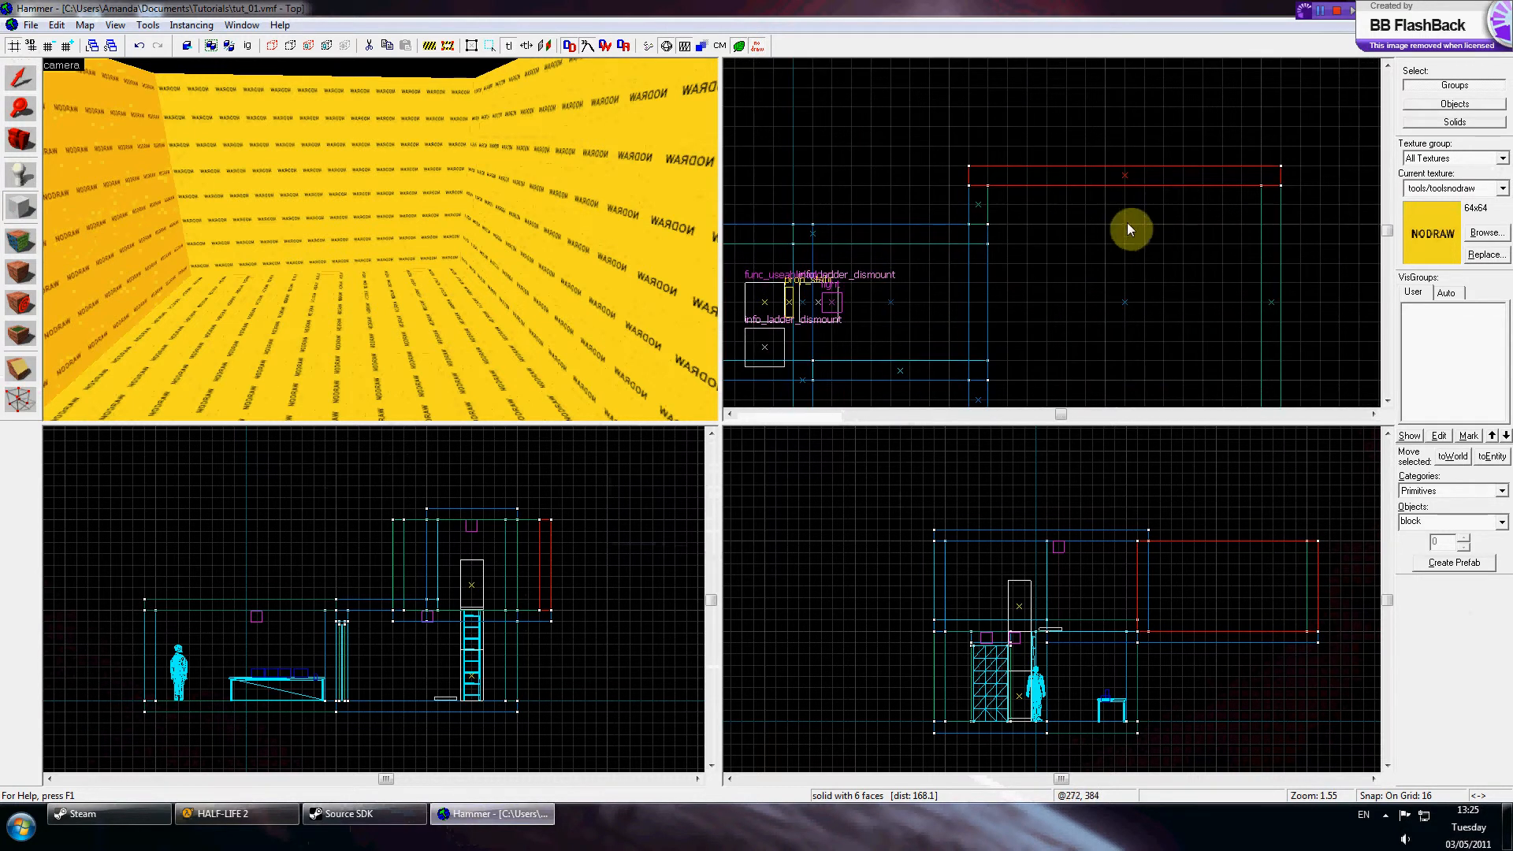
scroll(1127, 205, "up", 2)
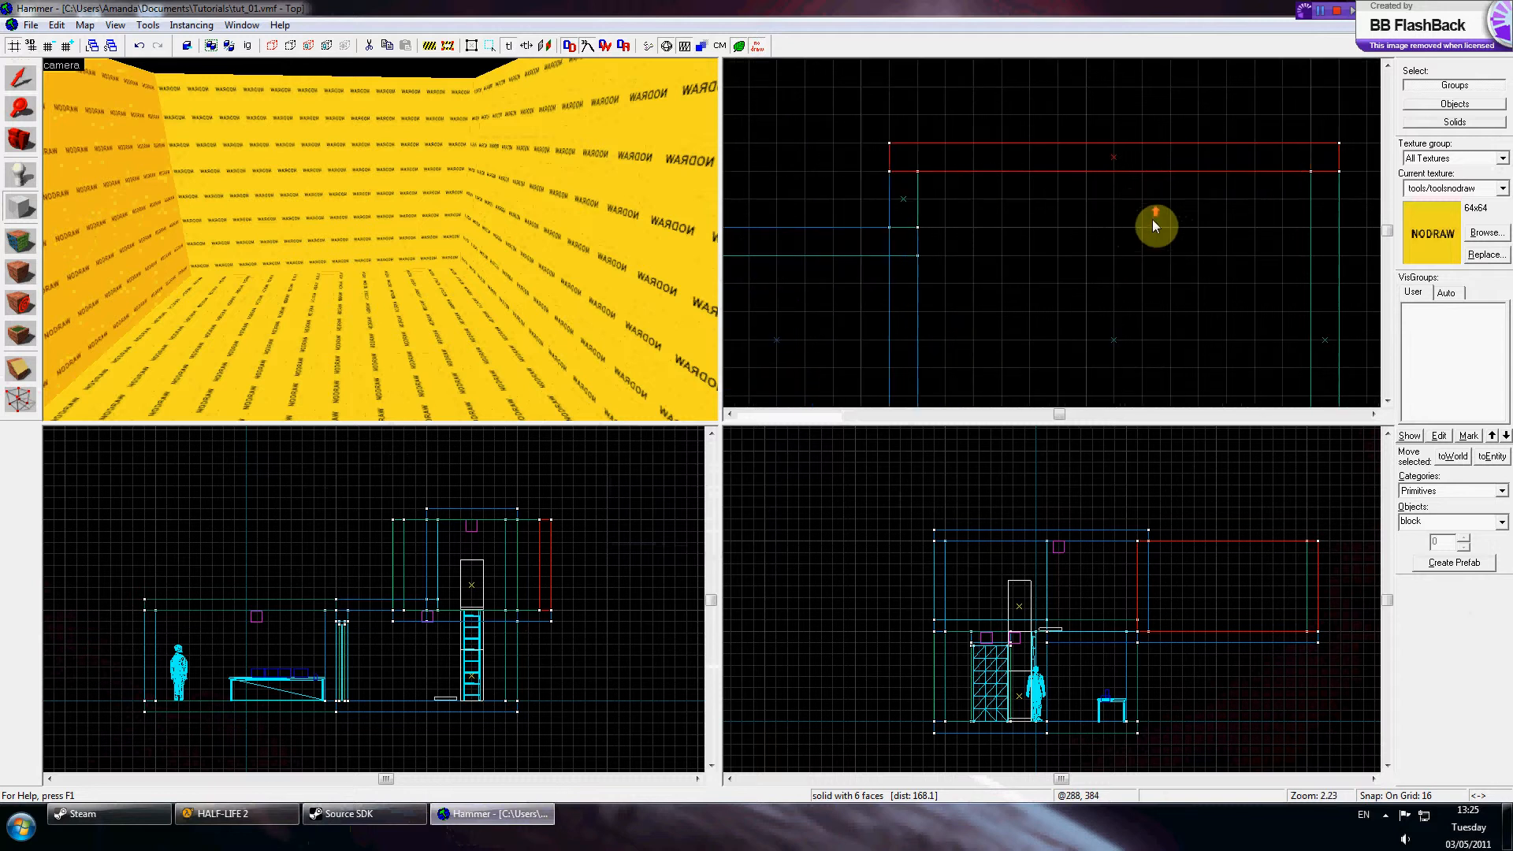
left_click_drag(1087, 168, 1109, 197)
key("Return")
scroll(1095, 178, "down", 2)
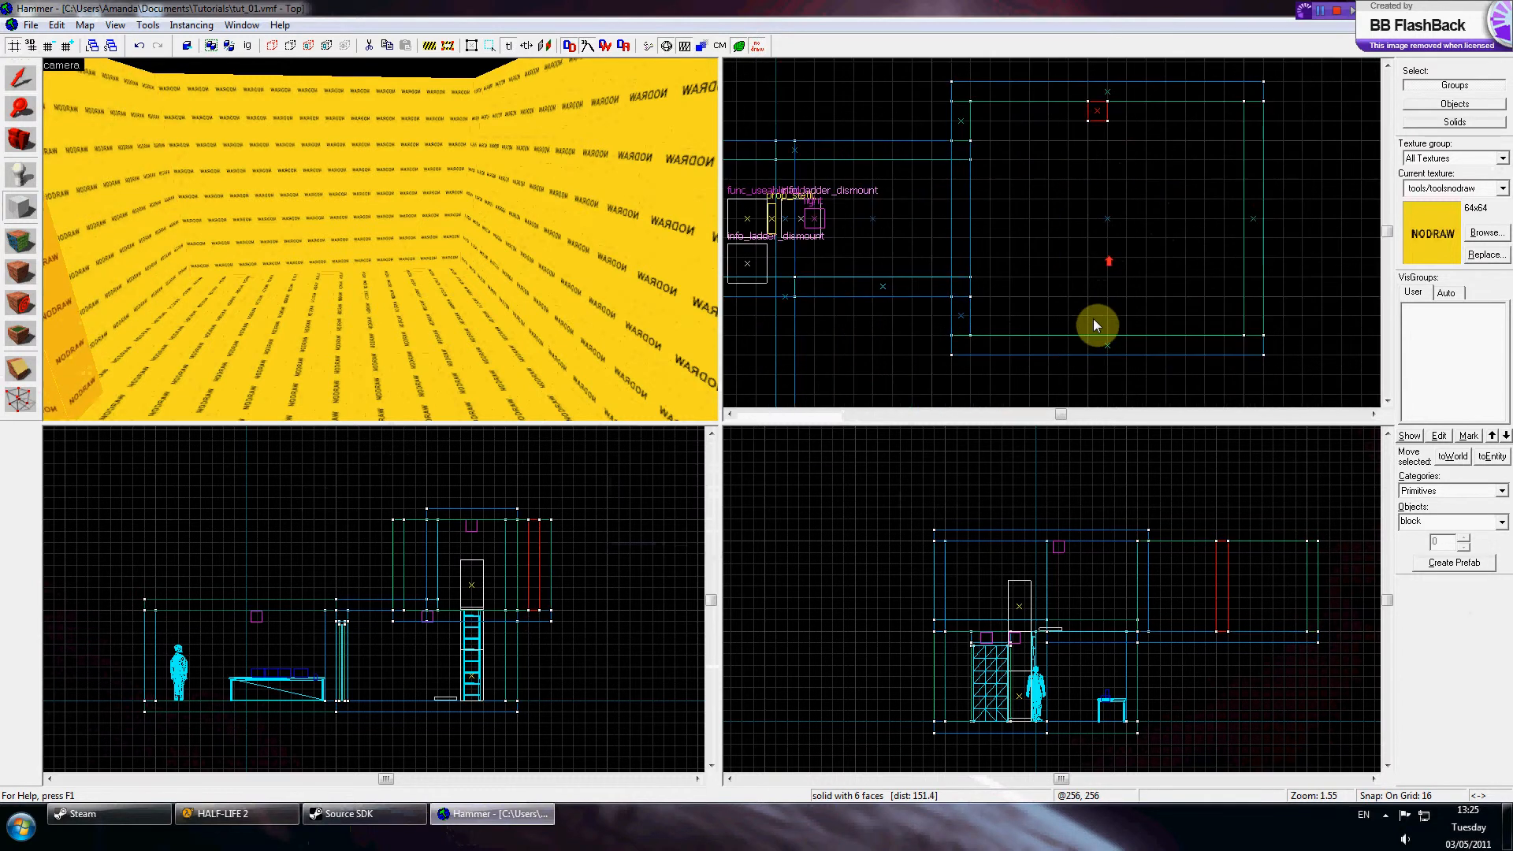
left_click_drag(1088, 280, 1107, 335)
key("Return")
Step: Lengthen the shorter partition block to 48 units to match the opposite one
left_click(20, 97)
left_click(1097, 111)
left_click_drag(1097, 124, 1102, 164)
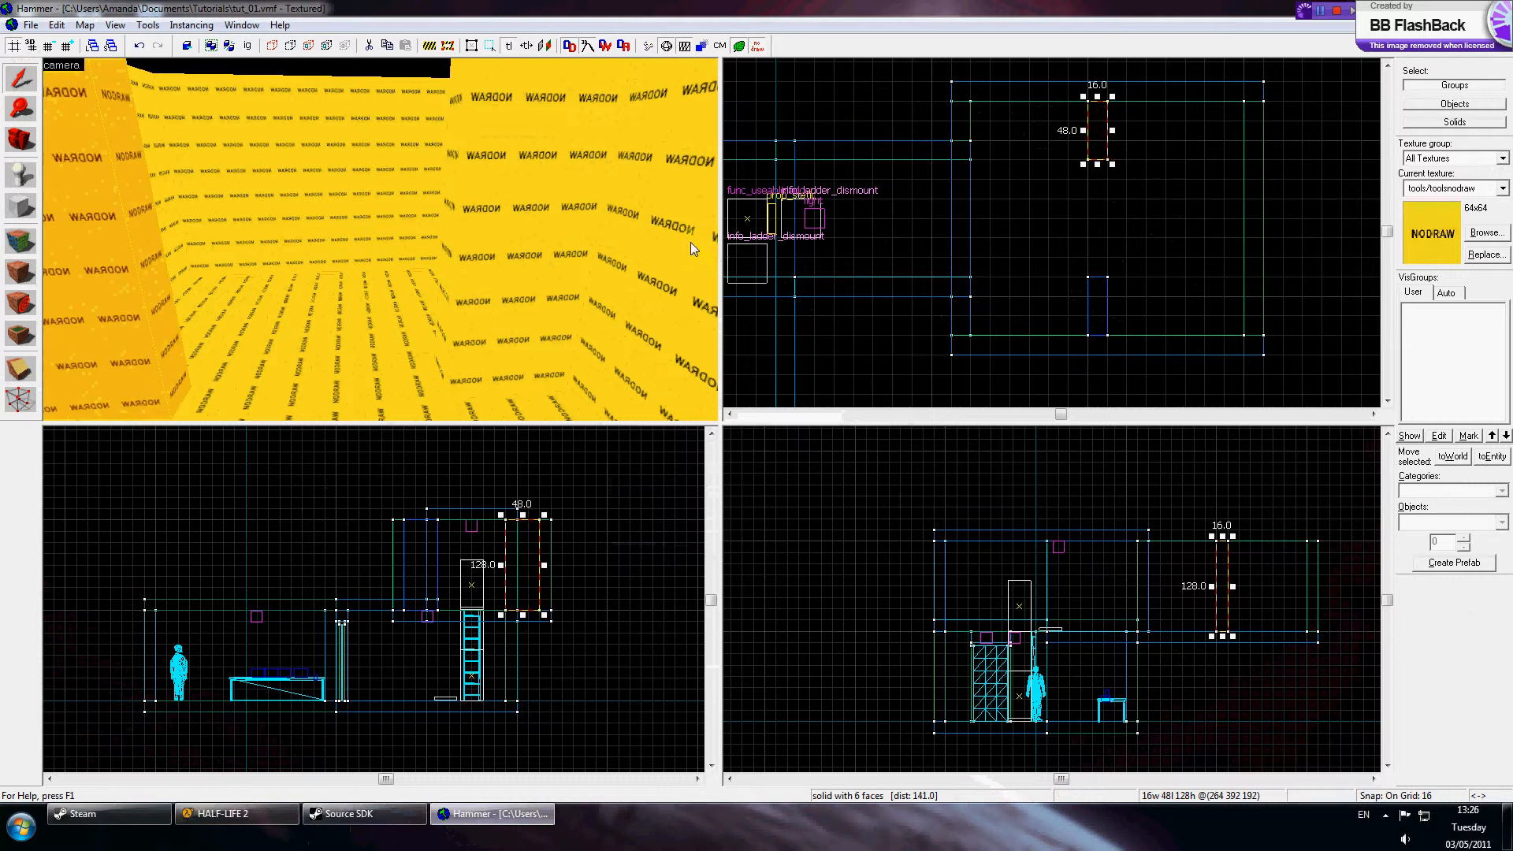
key("z")
key("s")
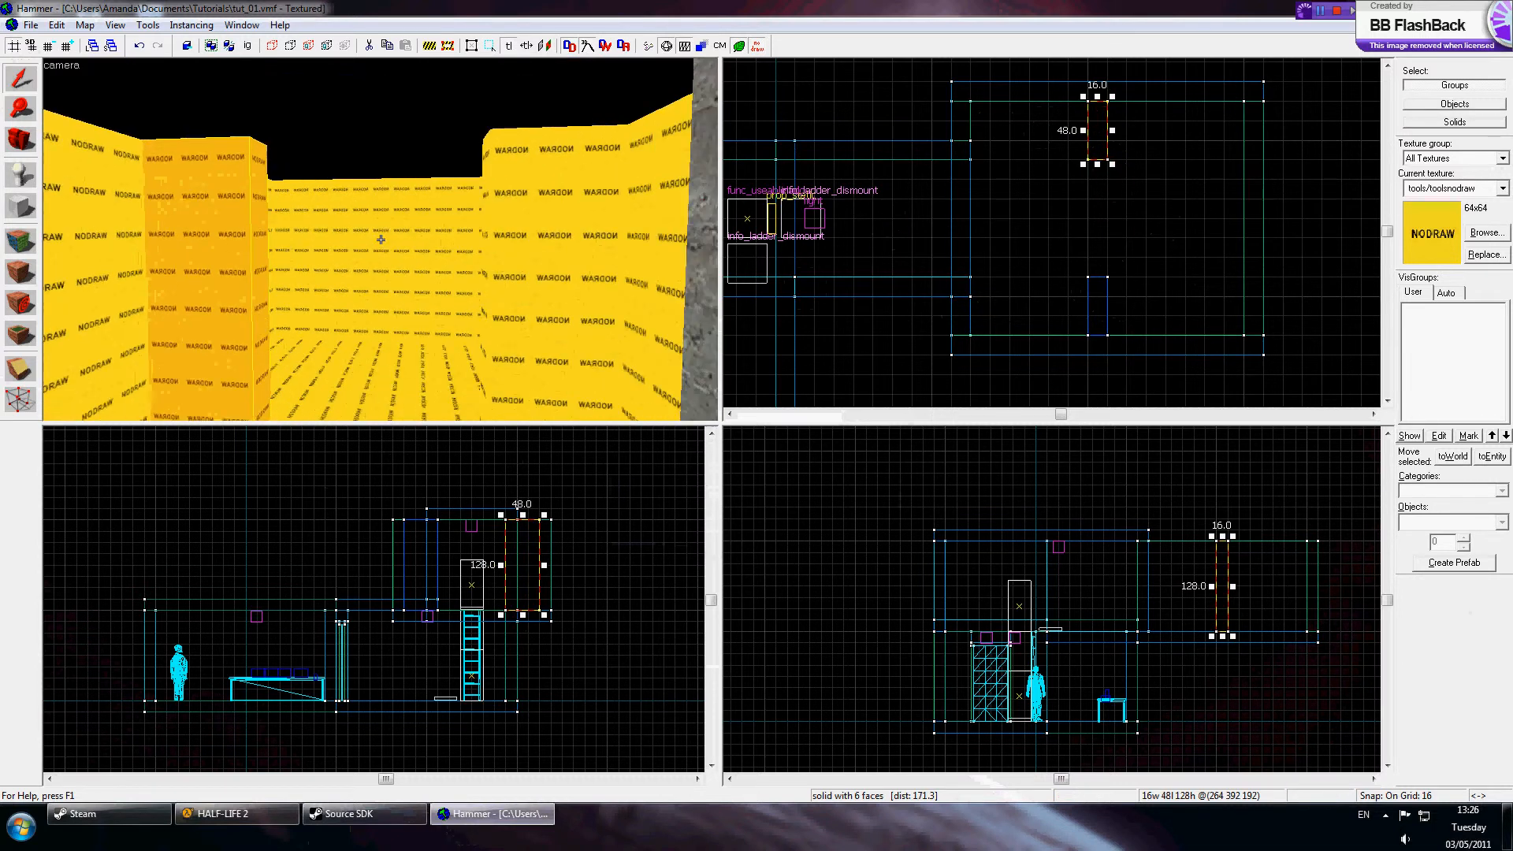
key("z")
Step: Set the grid snap to 4 and outline a door block 8 units thick and 96 long centred between the two partitions
left_click(484, 268)
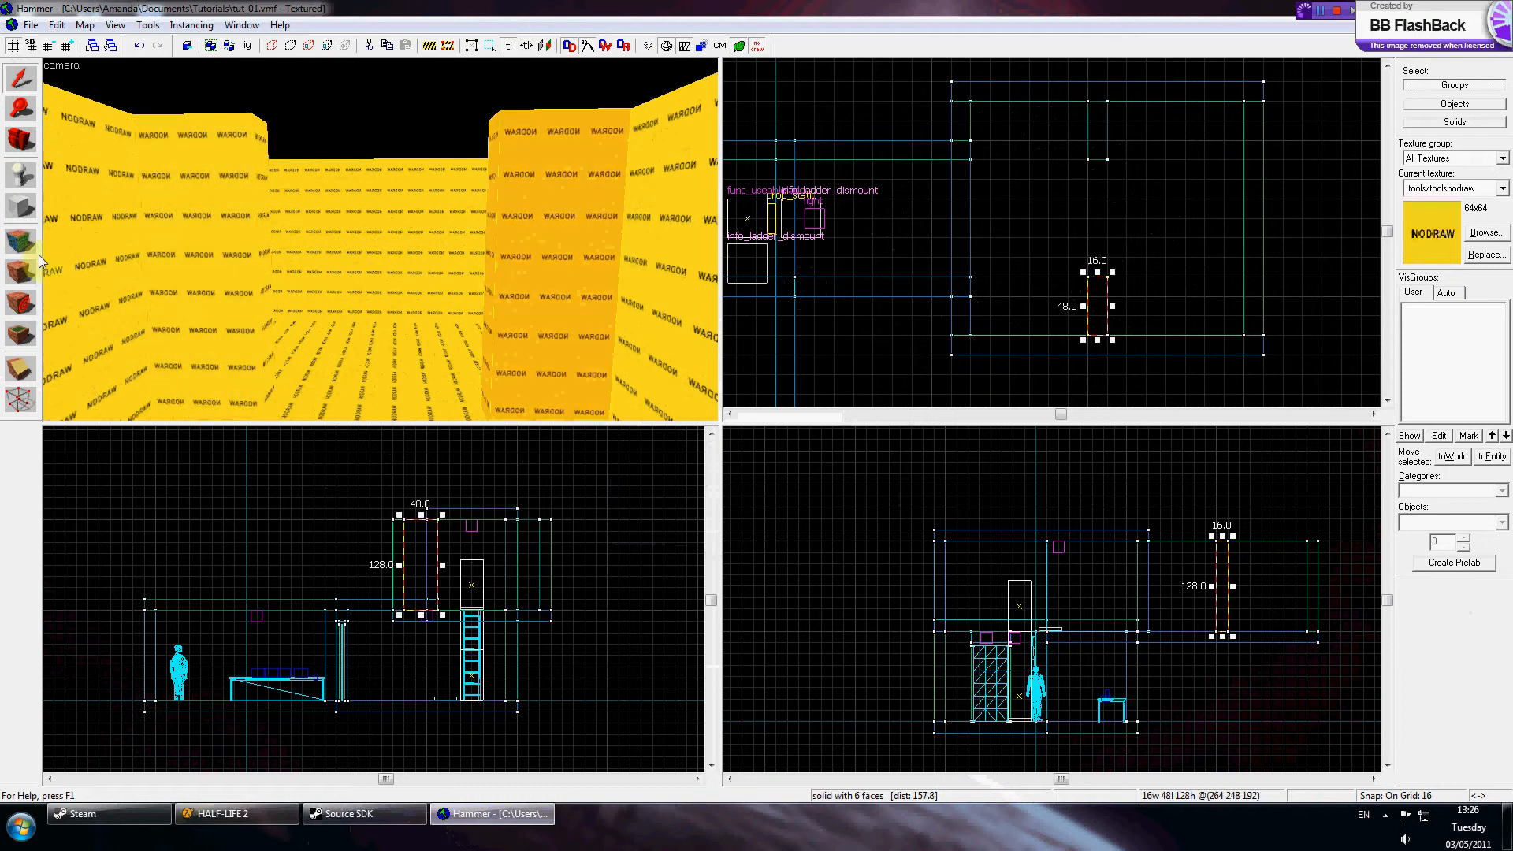
left_click(21, 206)
scroll(1103, 177, "up", 3)
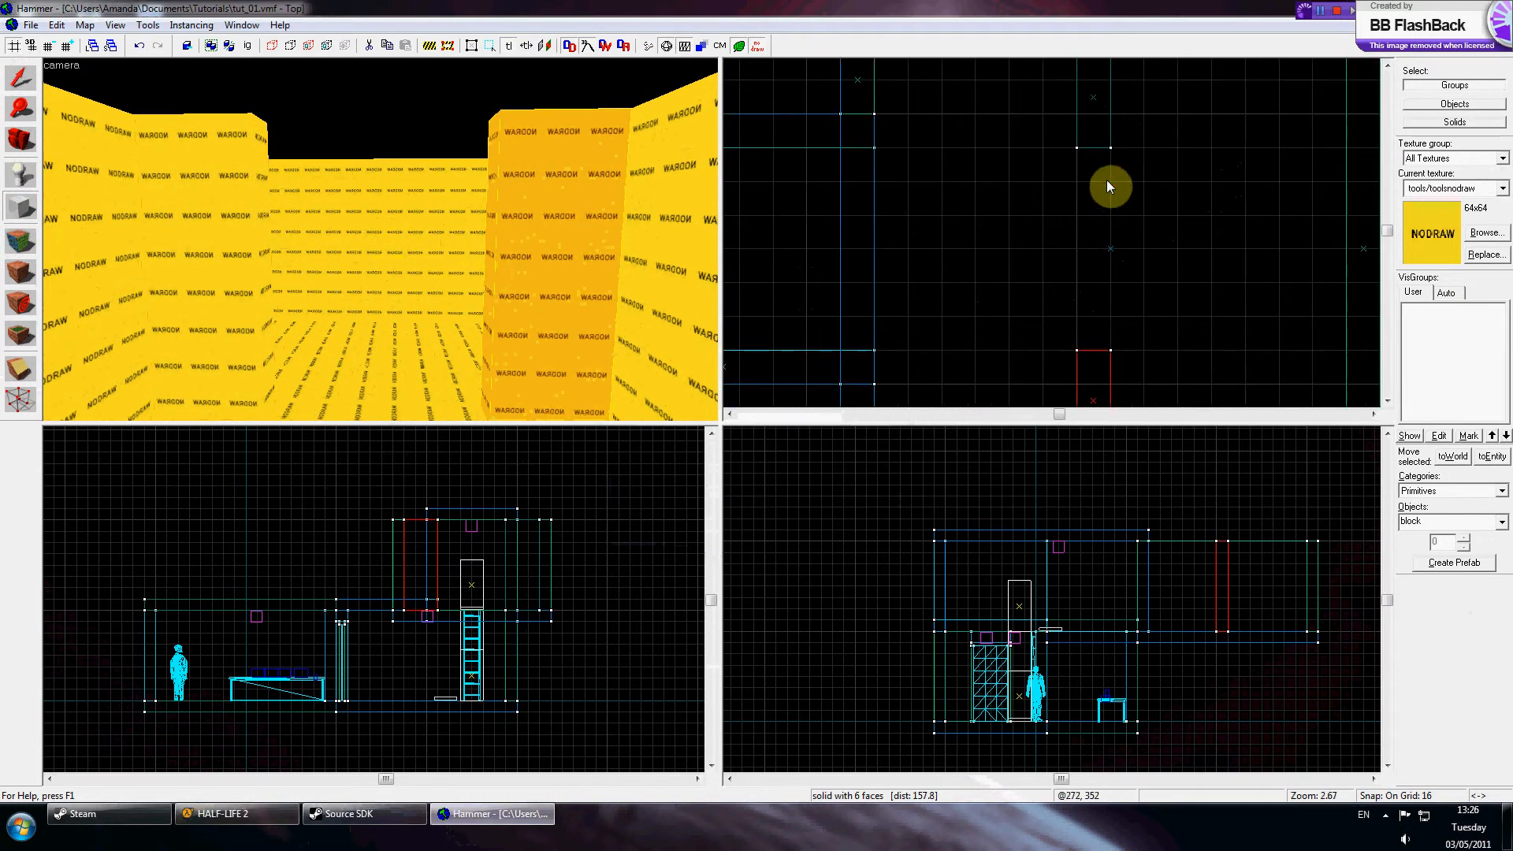
scroll(1106, 186, "up", 1)
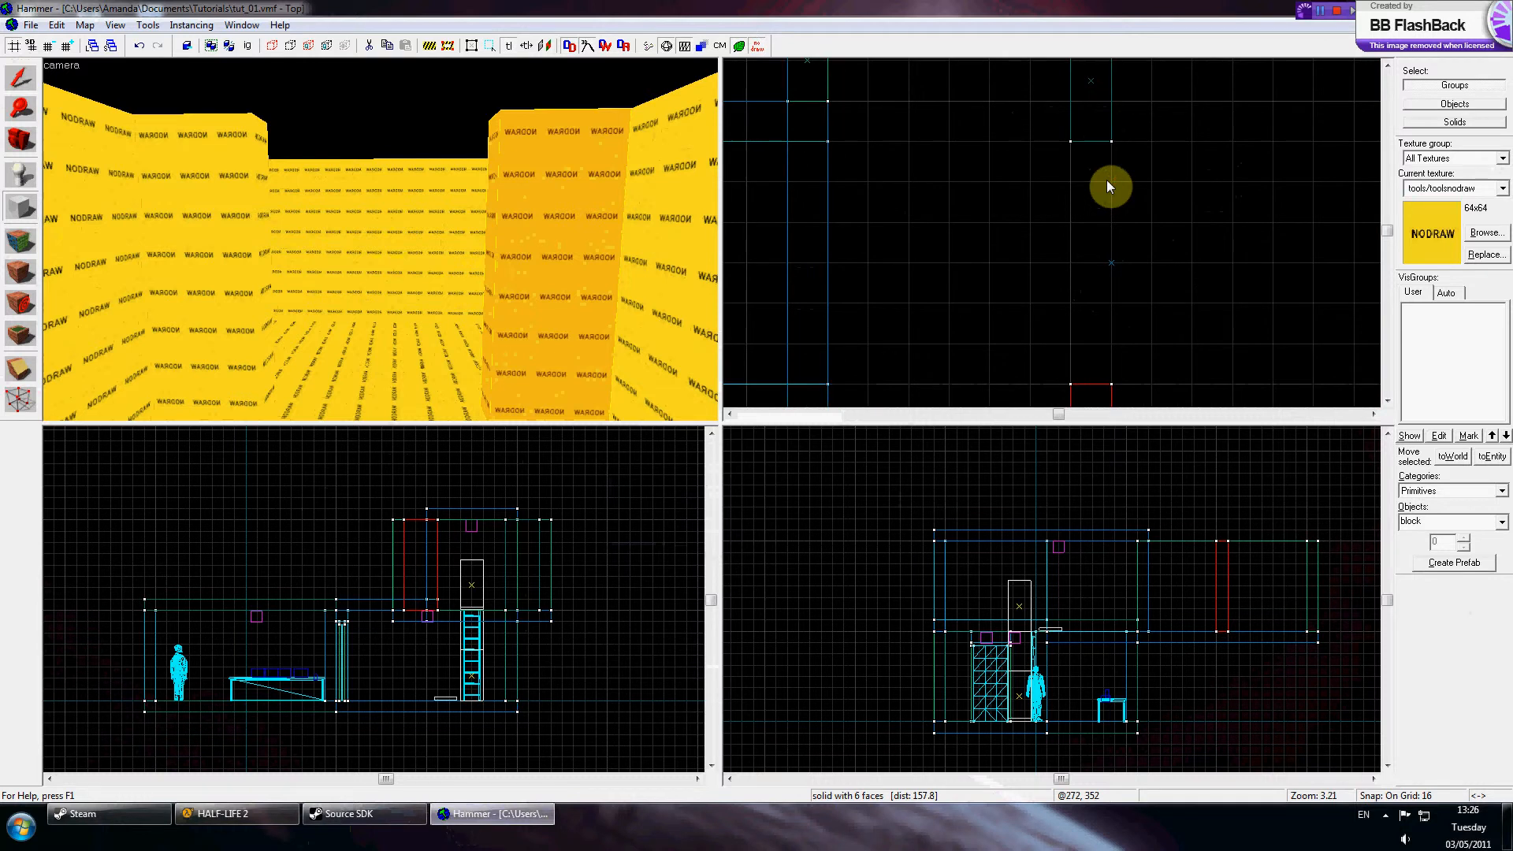
key("bracketleft")
key("bracketleft")
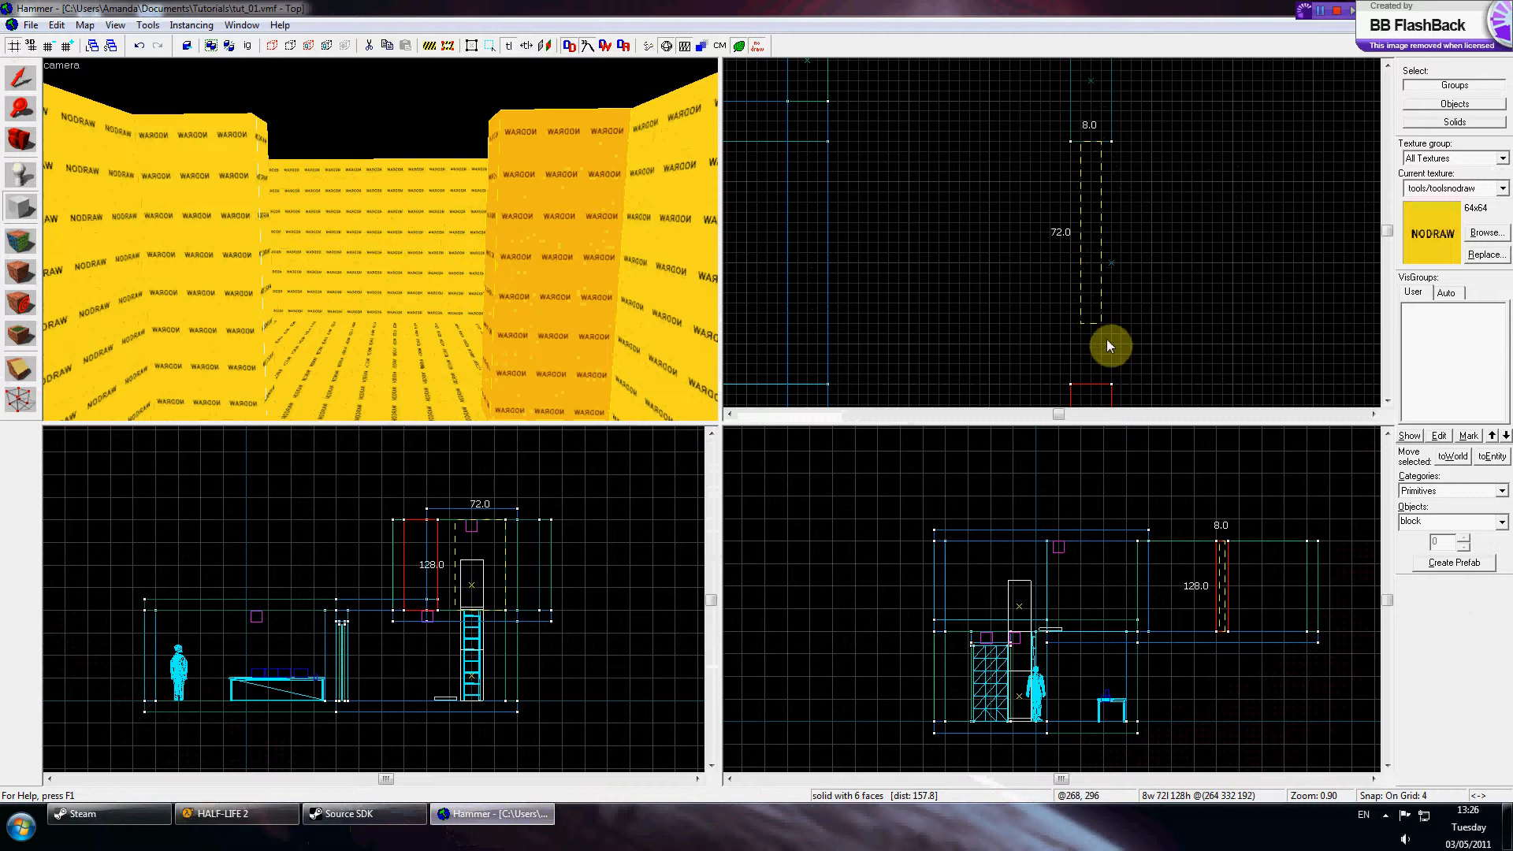
left_click_drag(1107, 380, 1106, 390)
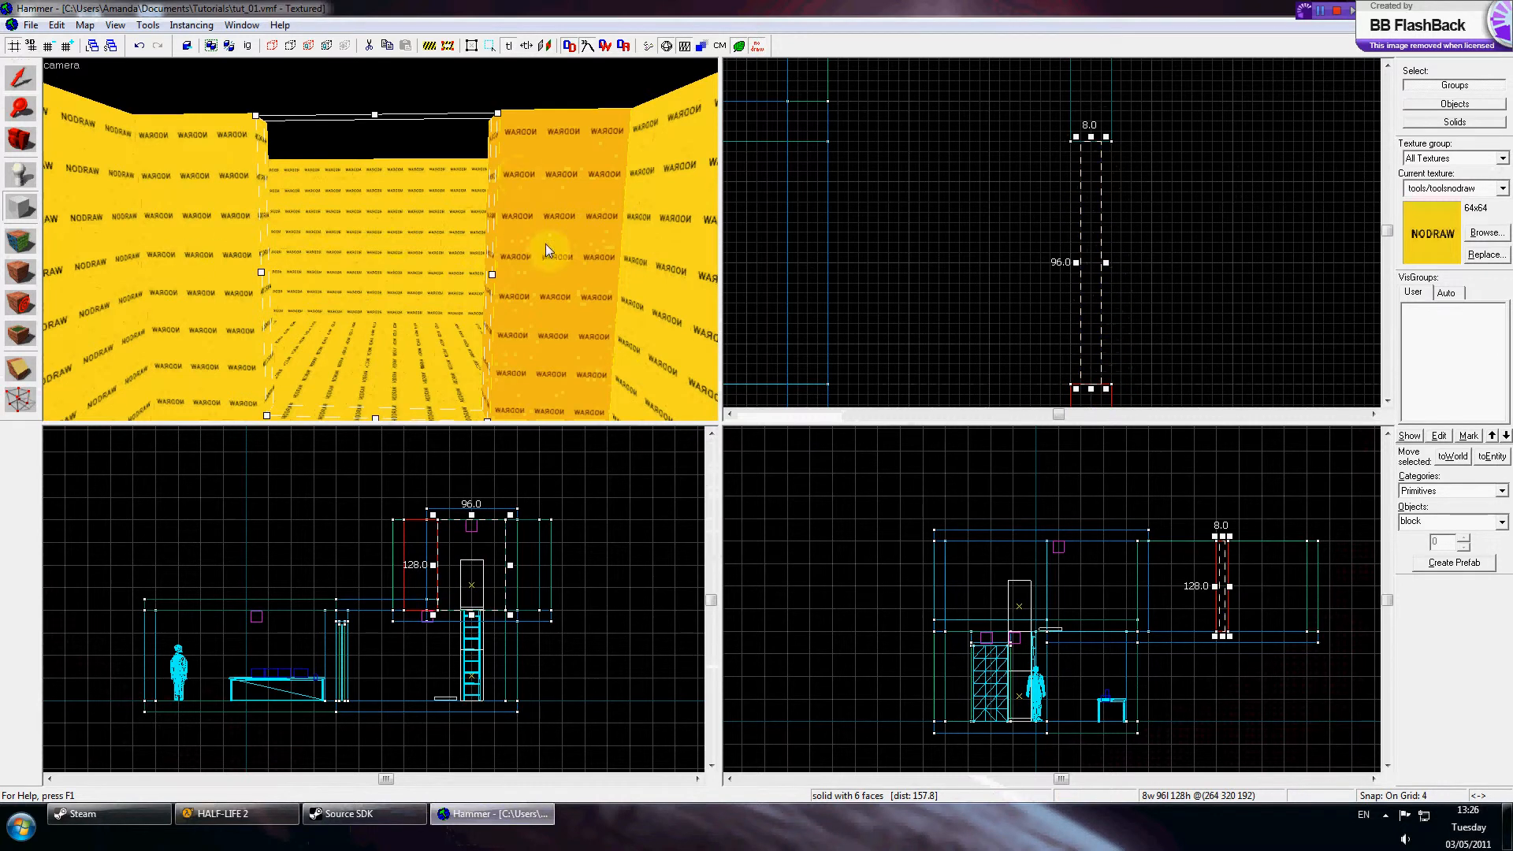
Step: Lower the top of the door outline to a height of 108 units and create the nodraw door block
scroll(469, 523, "up", 5)
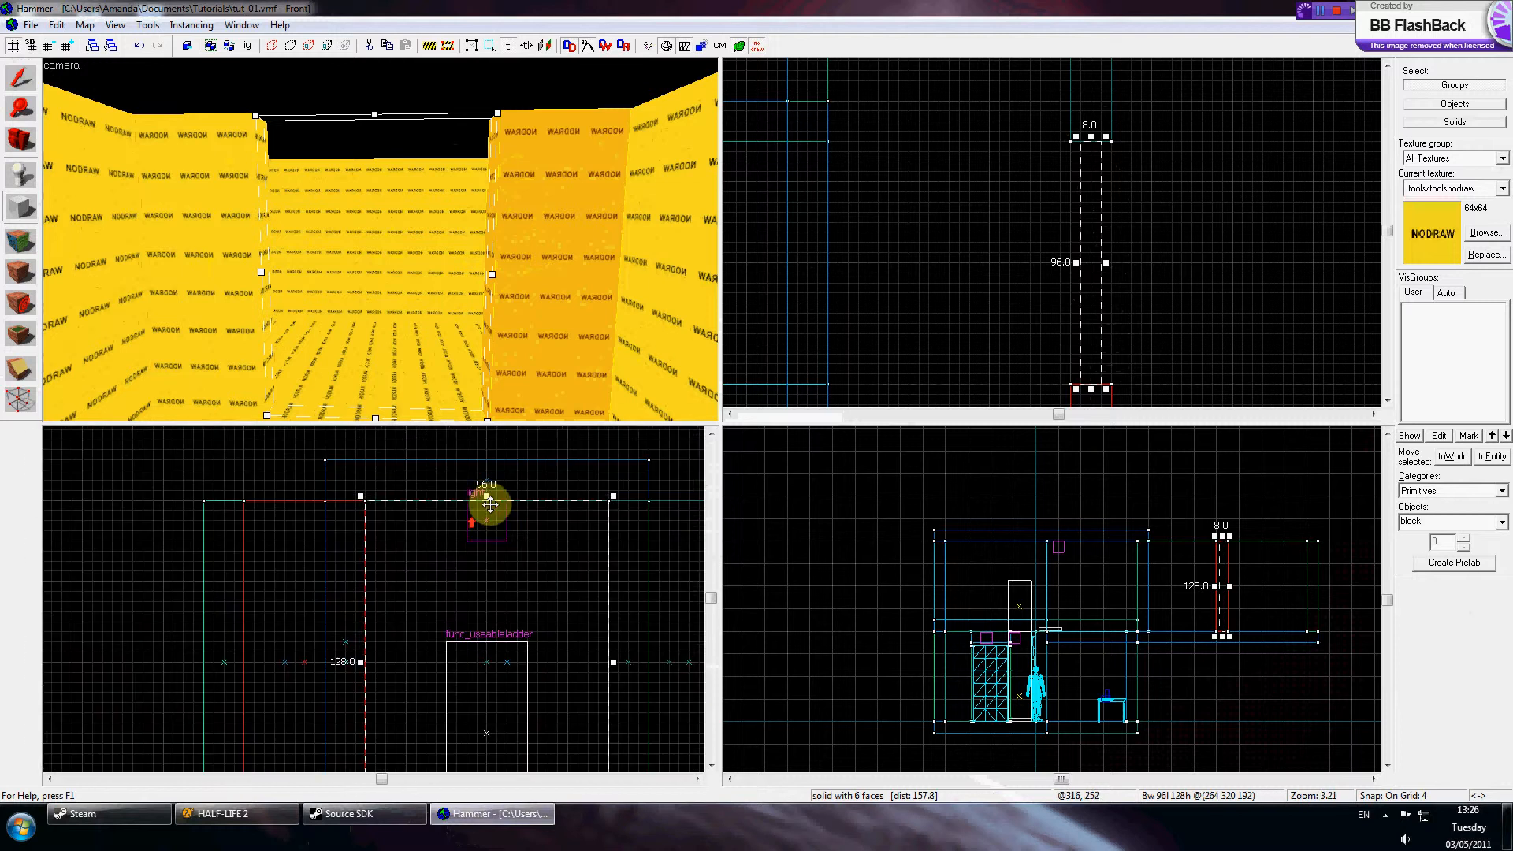
left_click_drag(486, 497, 485, 551)
left_click(270, 127)
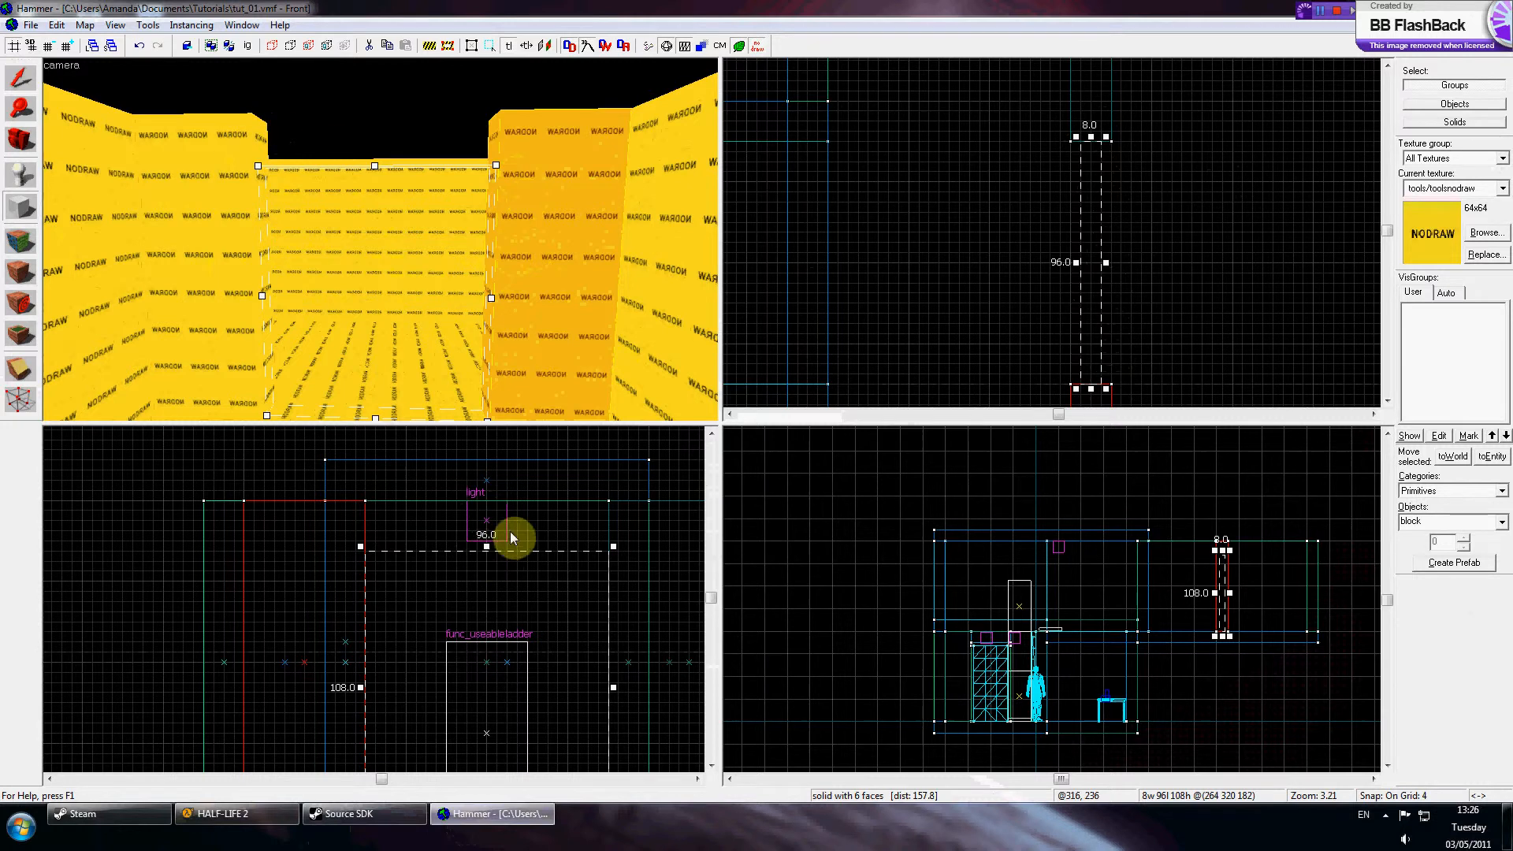
left_click(409, 201)
Step: Pick up concrete/concretewall002c from the corridor wall and start applying it to the new room's nodraw walls
left_click(19, 78)
key("z")
key("w")
key("s")
key("z")
left_click(21, 241)
left_click(373, 224)
right_click(214, 287)
key("z")
key("z")
key("z")
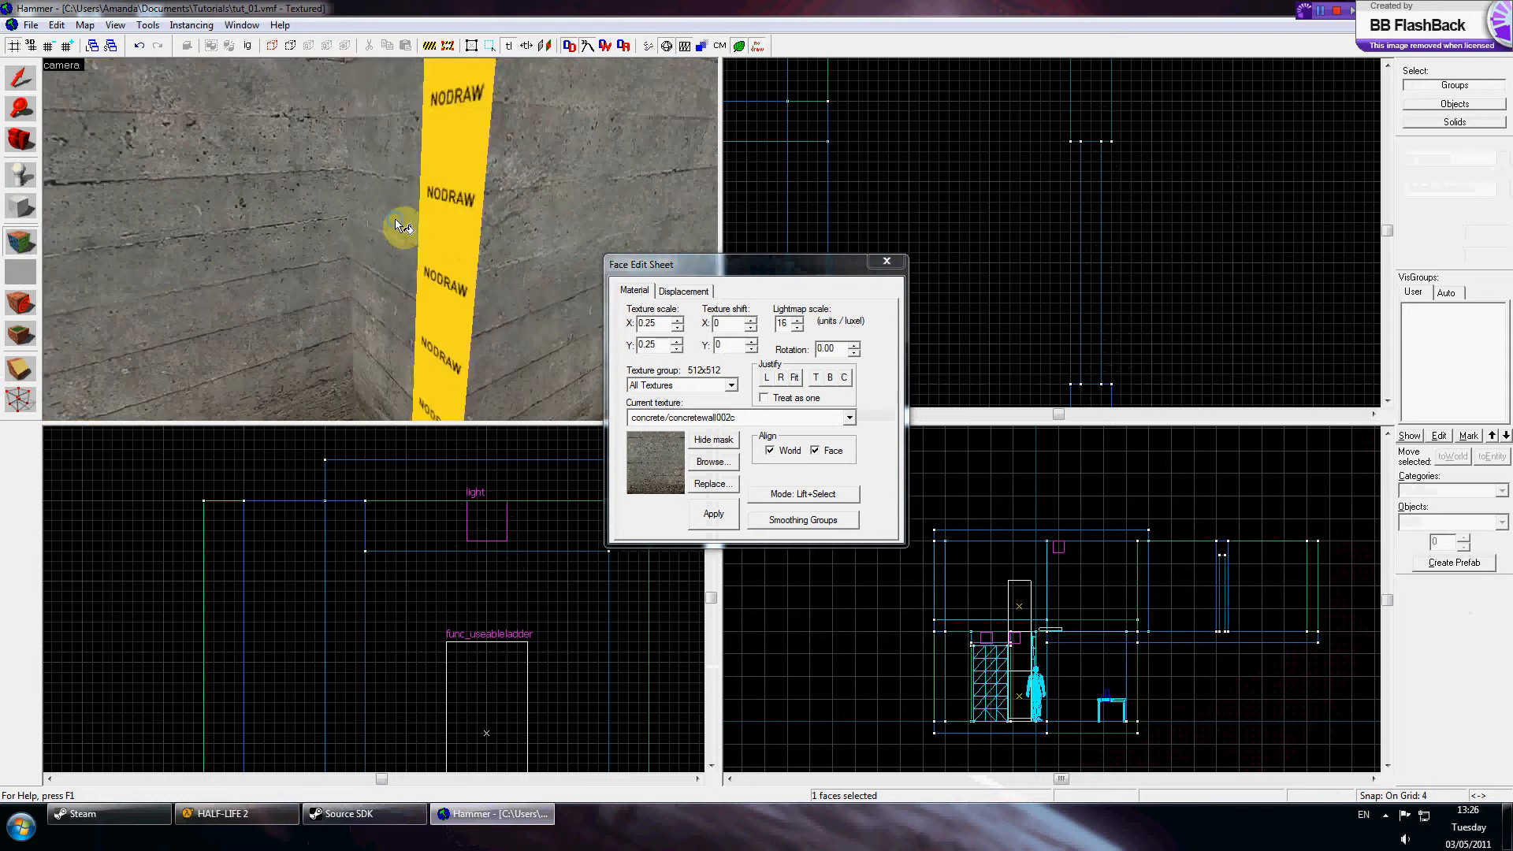
Step: Apply concrete/concretewall002c to the remaining inner wall and partition faces of the new room
key("s")
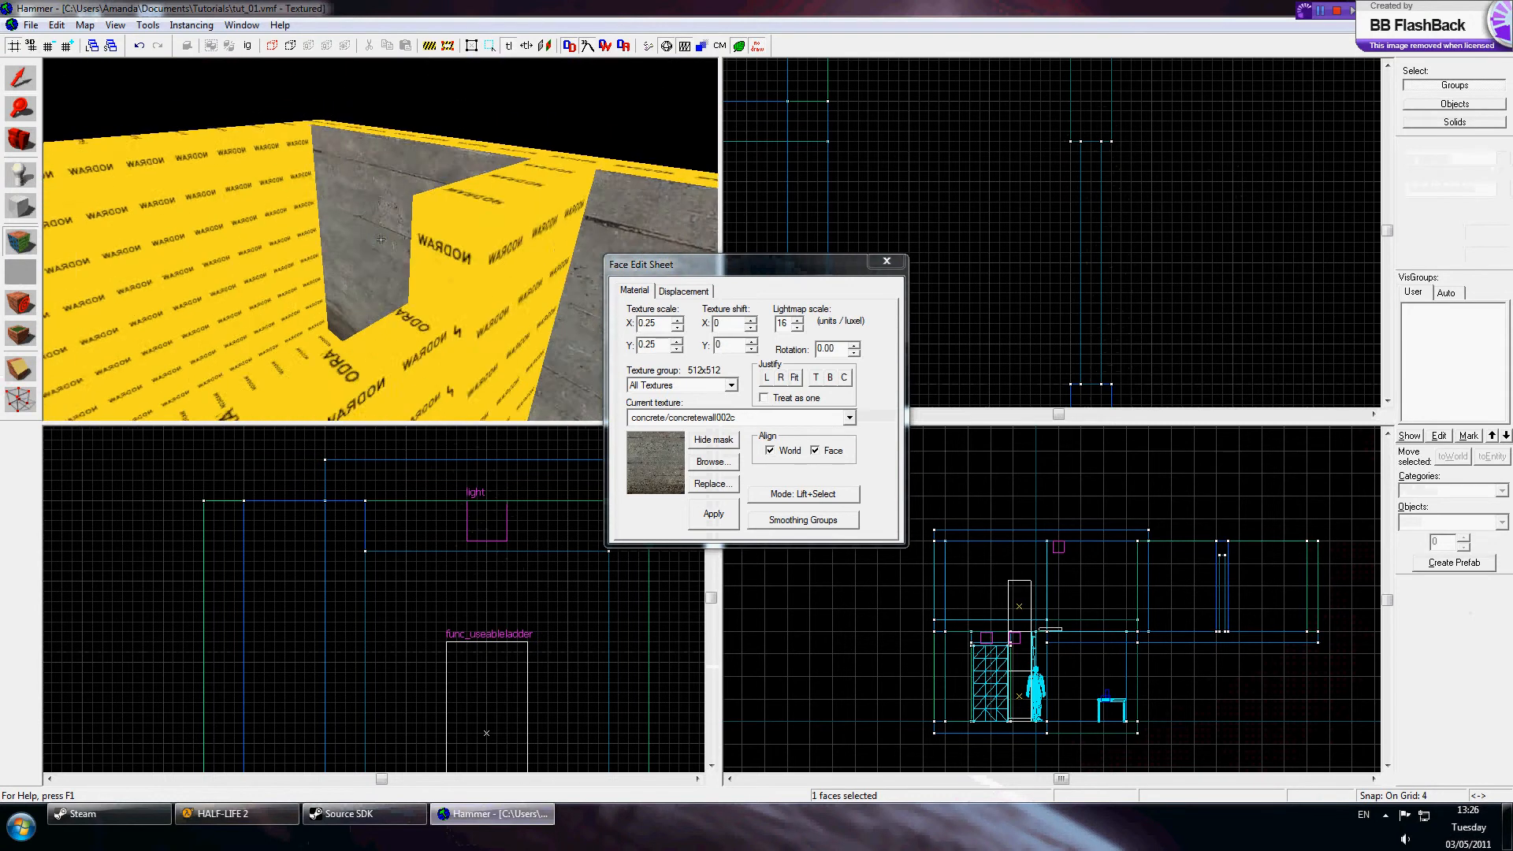
key("w")
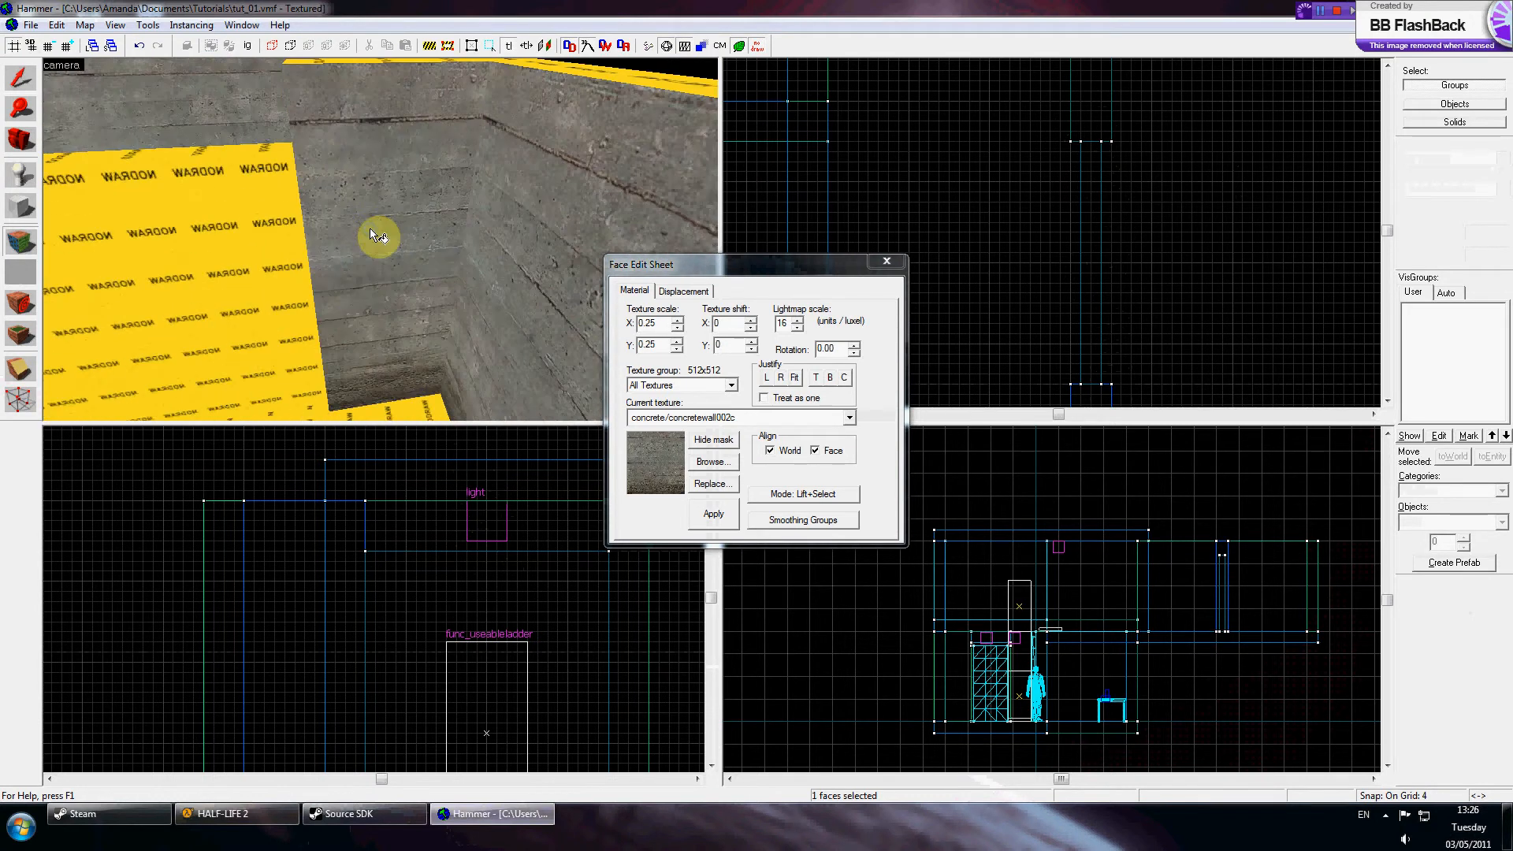
key("z")
right_click(431, 253)
key("z")
key("z")
right_click(521, 216)
key("z")
key("z")
right_click(338, 242)
key("z")
key("z")
right_click(306, 208)
key("z")
key("z")
right_click(432, 134)
Step: Pick up the corridor's concrete floor texture and apply it to the new room's floor
key("z")
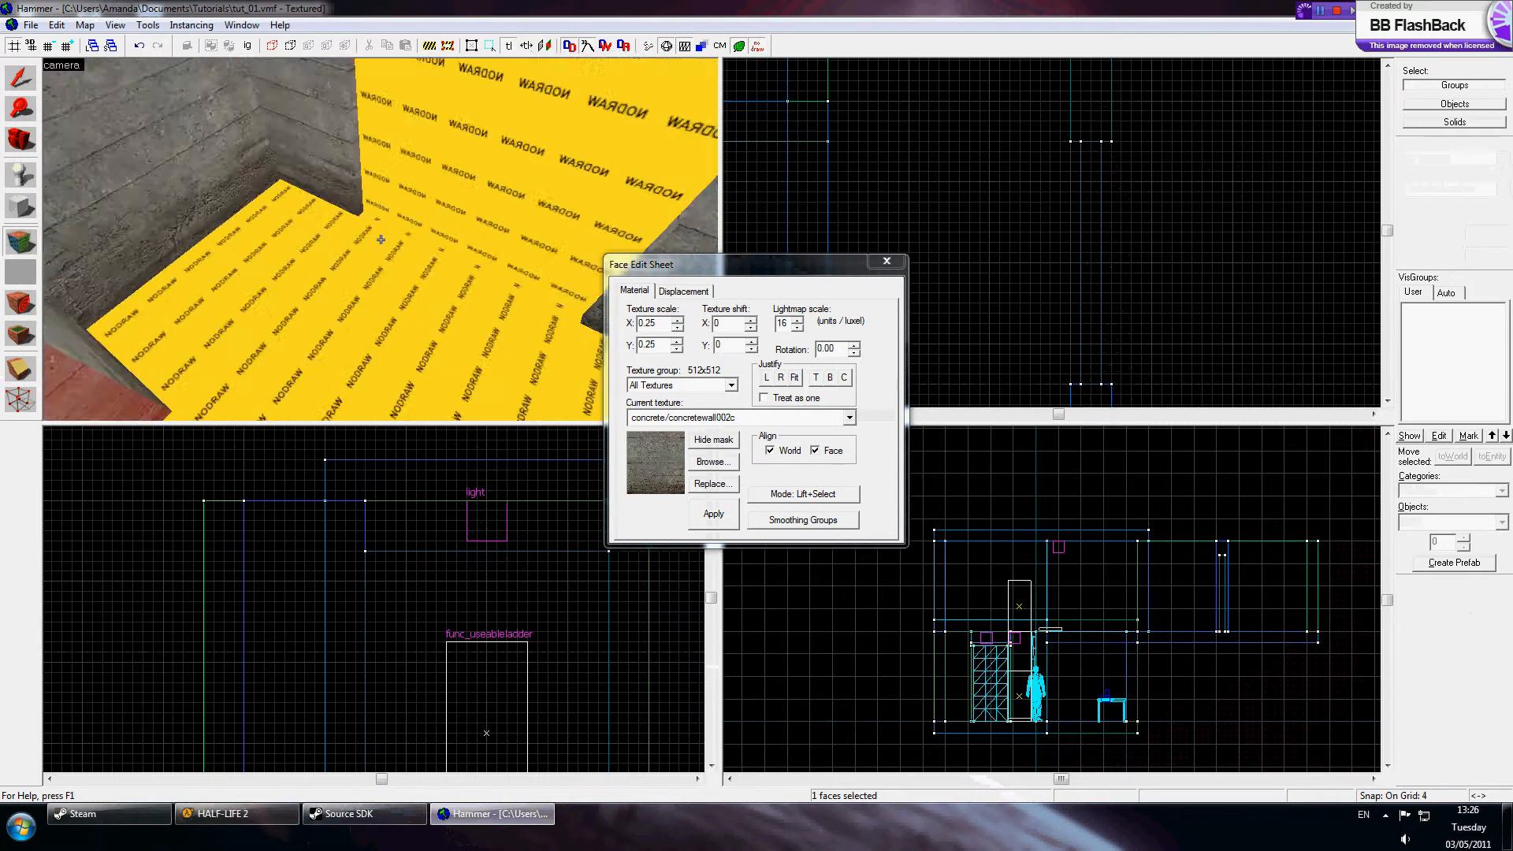
left_click(380, 239)
key("z")
right_click(404, 232)
key("z")
key("z")
Step: Texture the front and back faces of the door block with metal/metaldoor032a, justifying the front face to the bottom
left_click(388, 244)
left_click(710, 461)
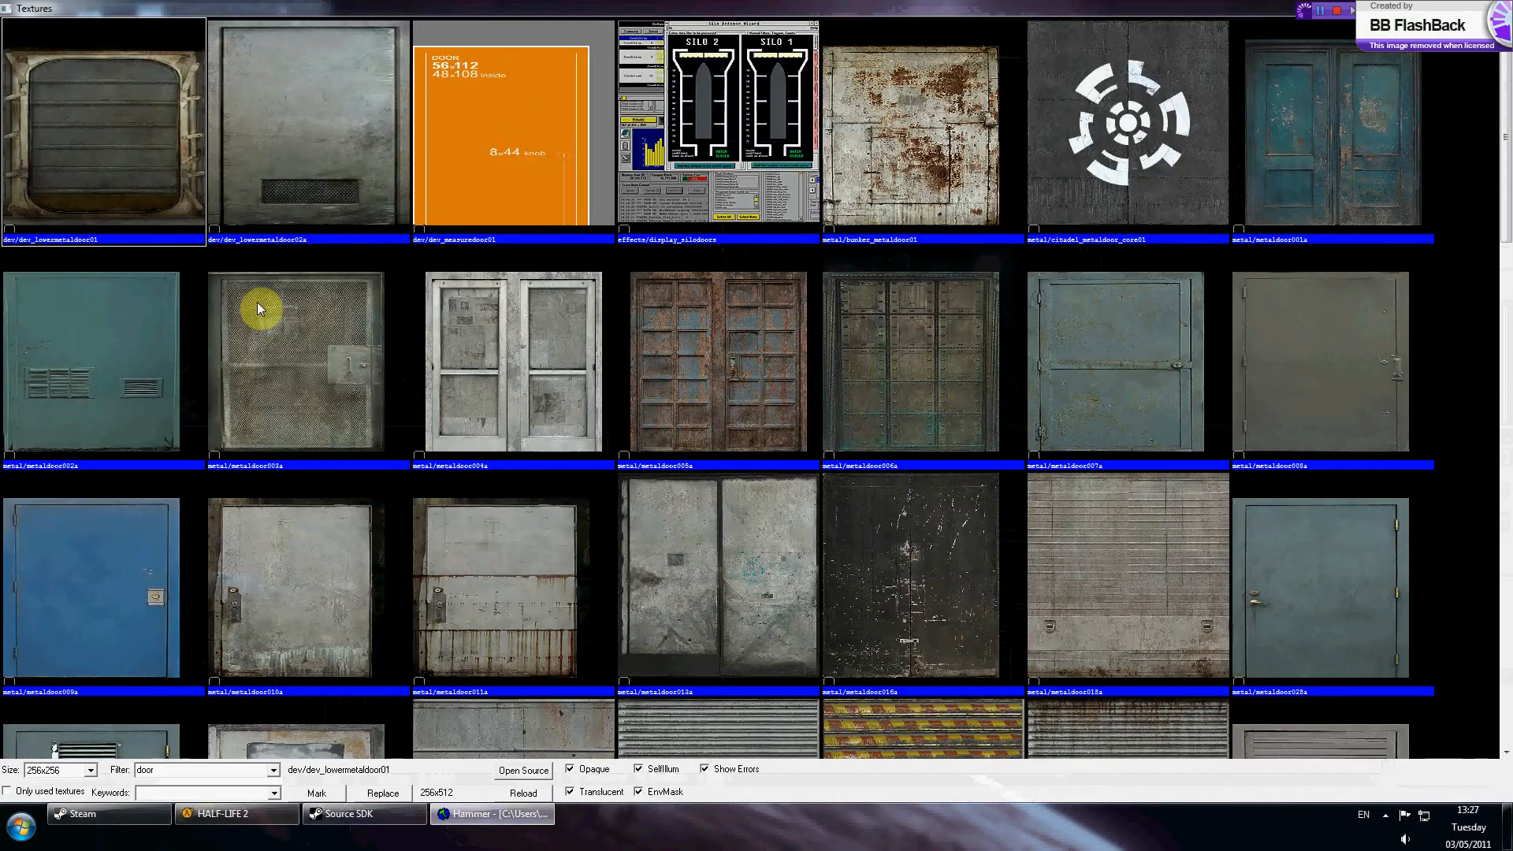
left_click(933, 356)
scroll(931, 356, "down", 6)
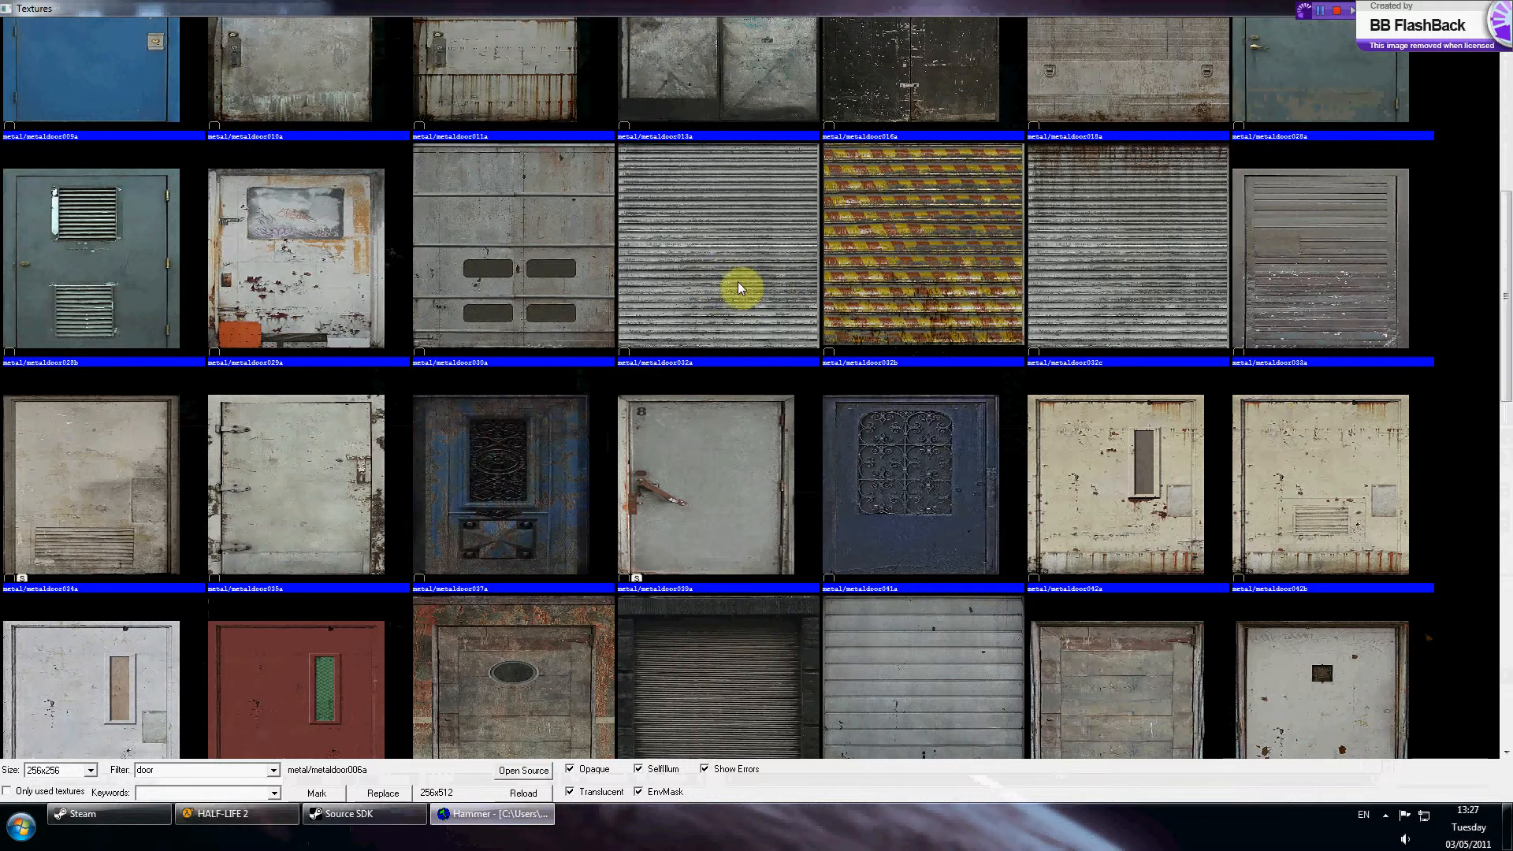
double_click(716, 264)
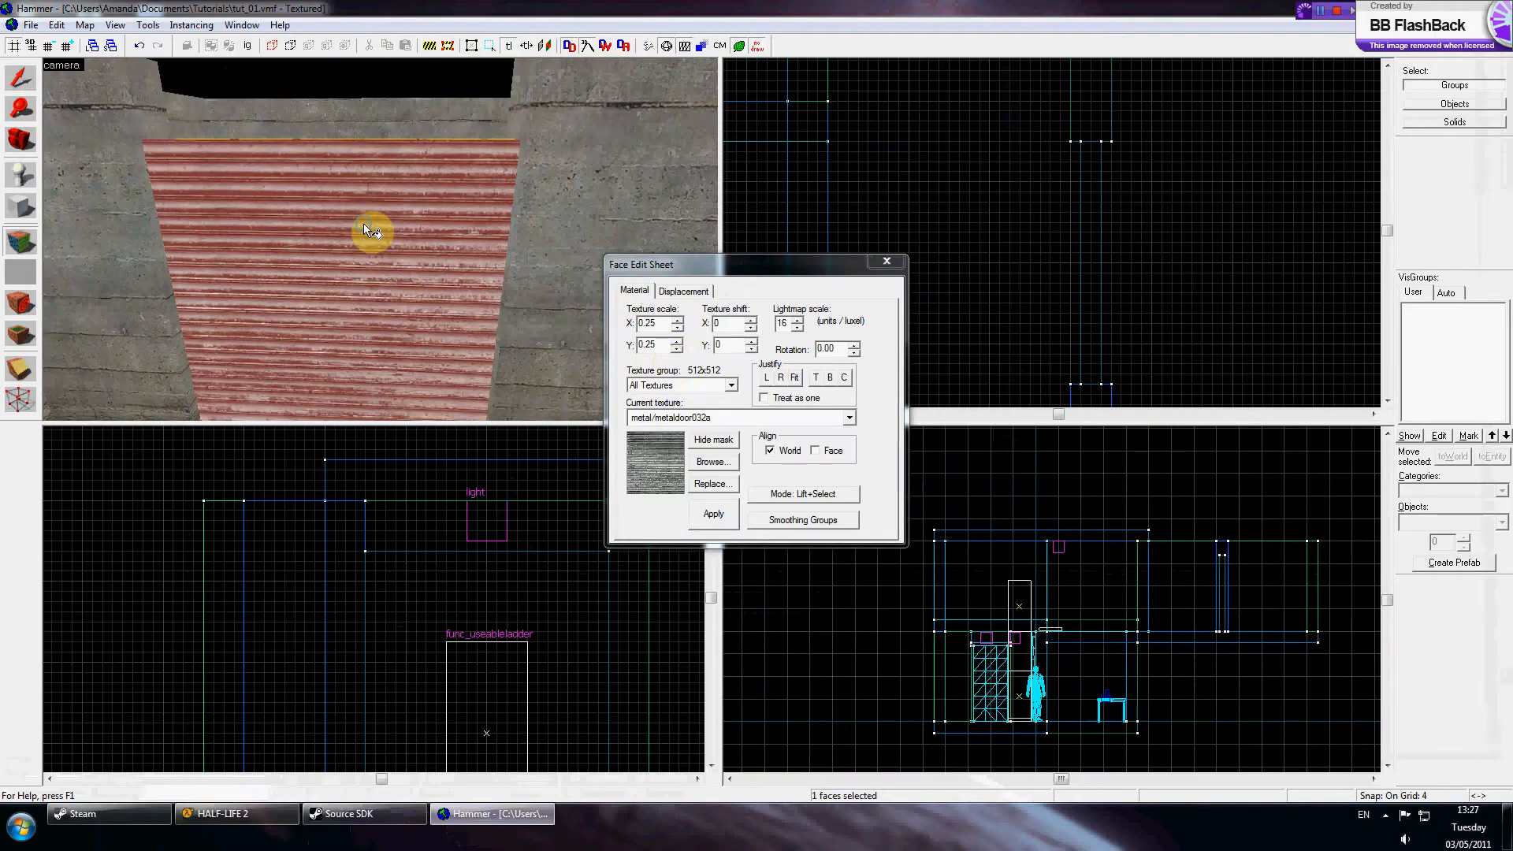
left_click(832, 384)
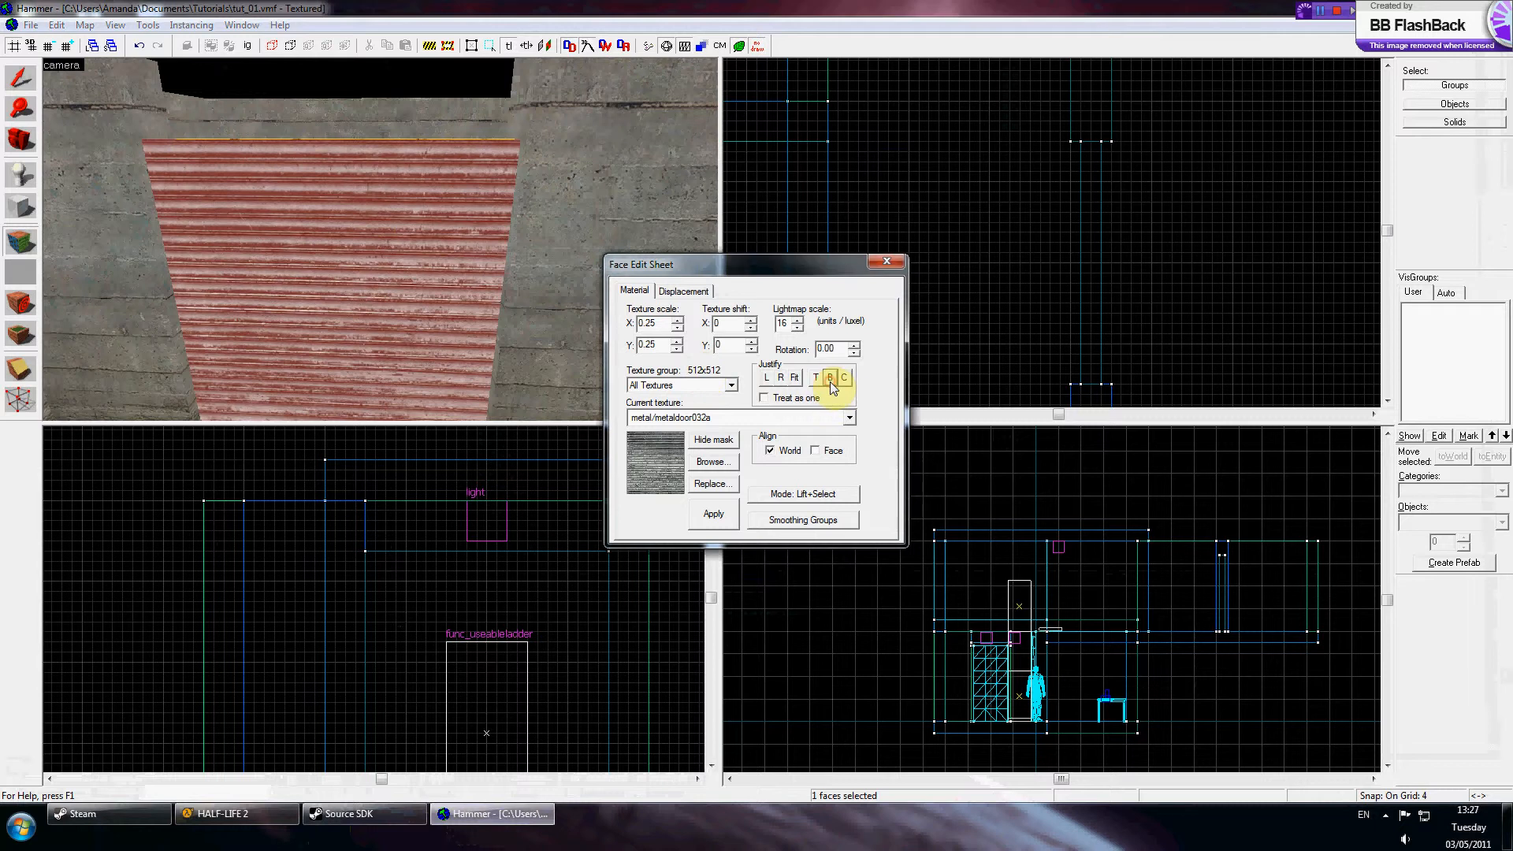
key("z")
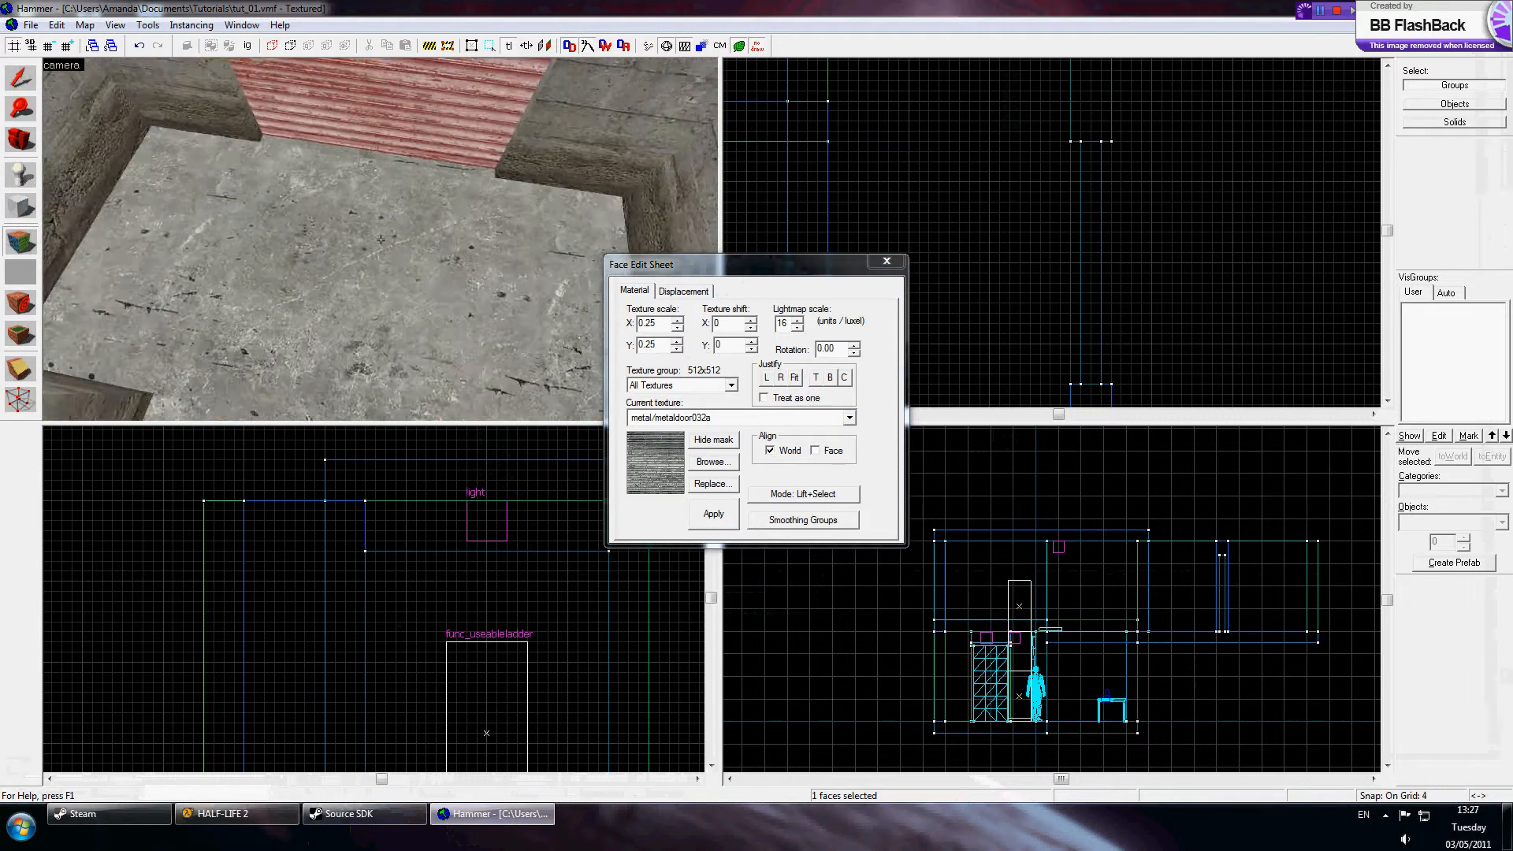
left_click(380, 239)
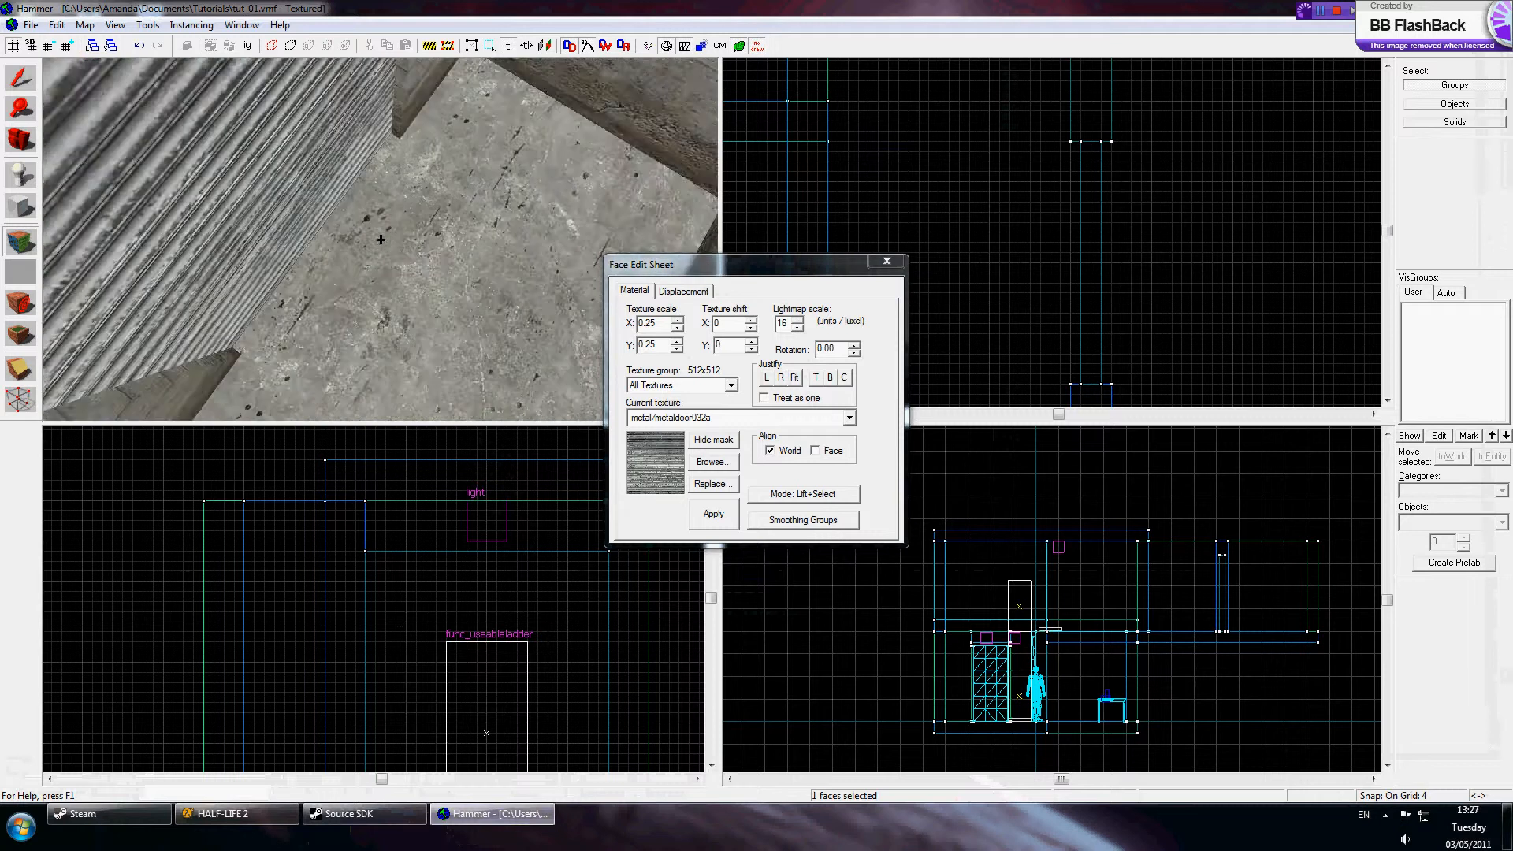
key("z")
Step: Texture the door block's underside with dev/dev_hazzardstripe01a, filtering the textures by "haz", and make tools/toolsnodraw the current texture again
left_click(489, 332)
left_click(712, 462)
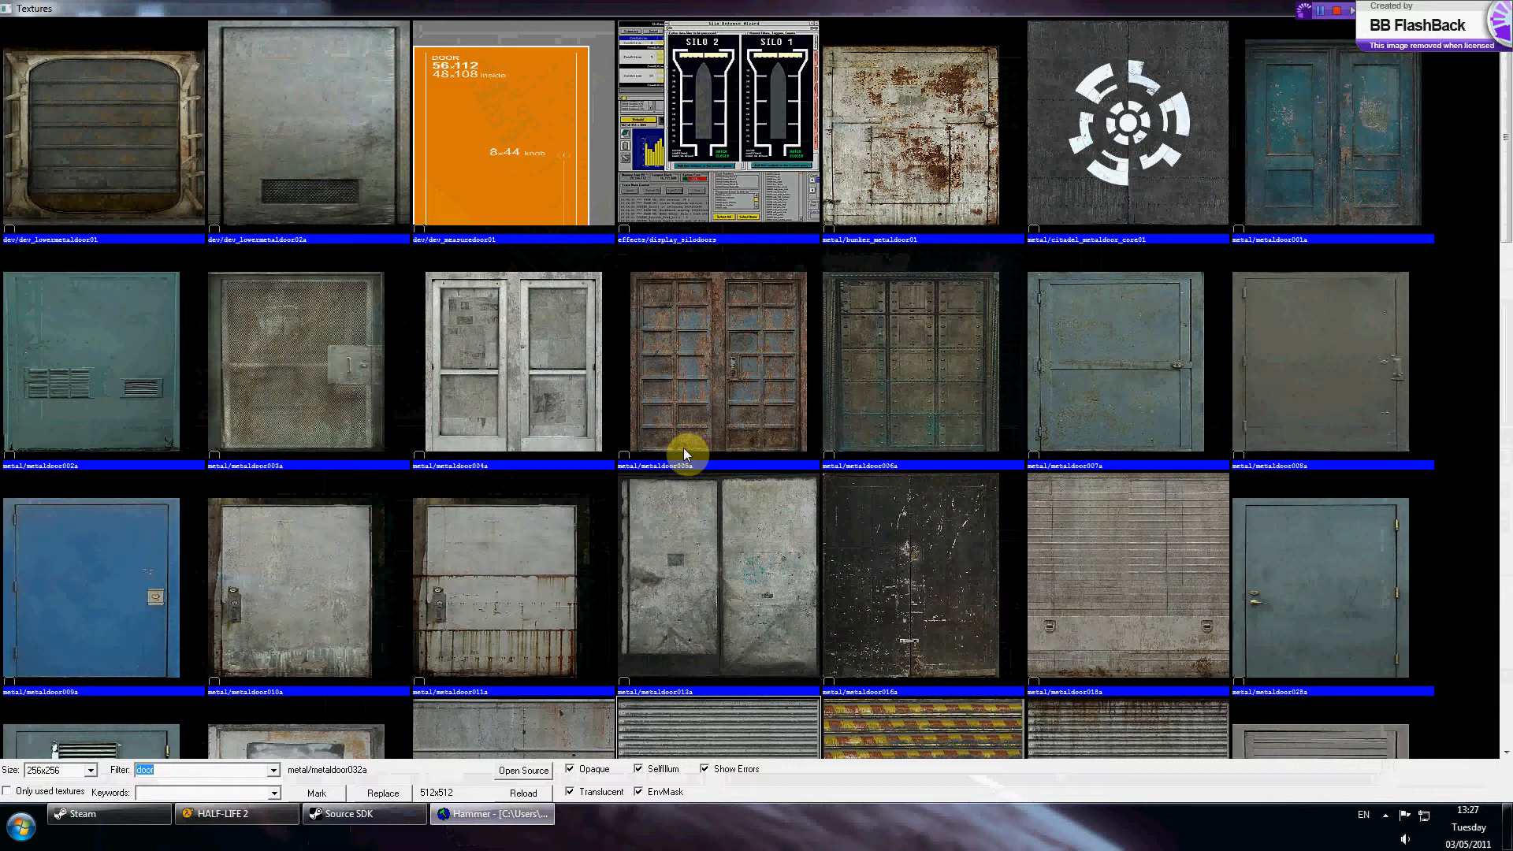
type("haz")
double_click(90, 108)
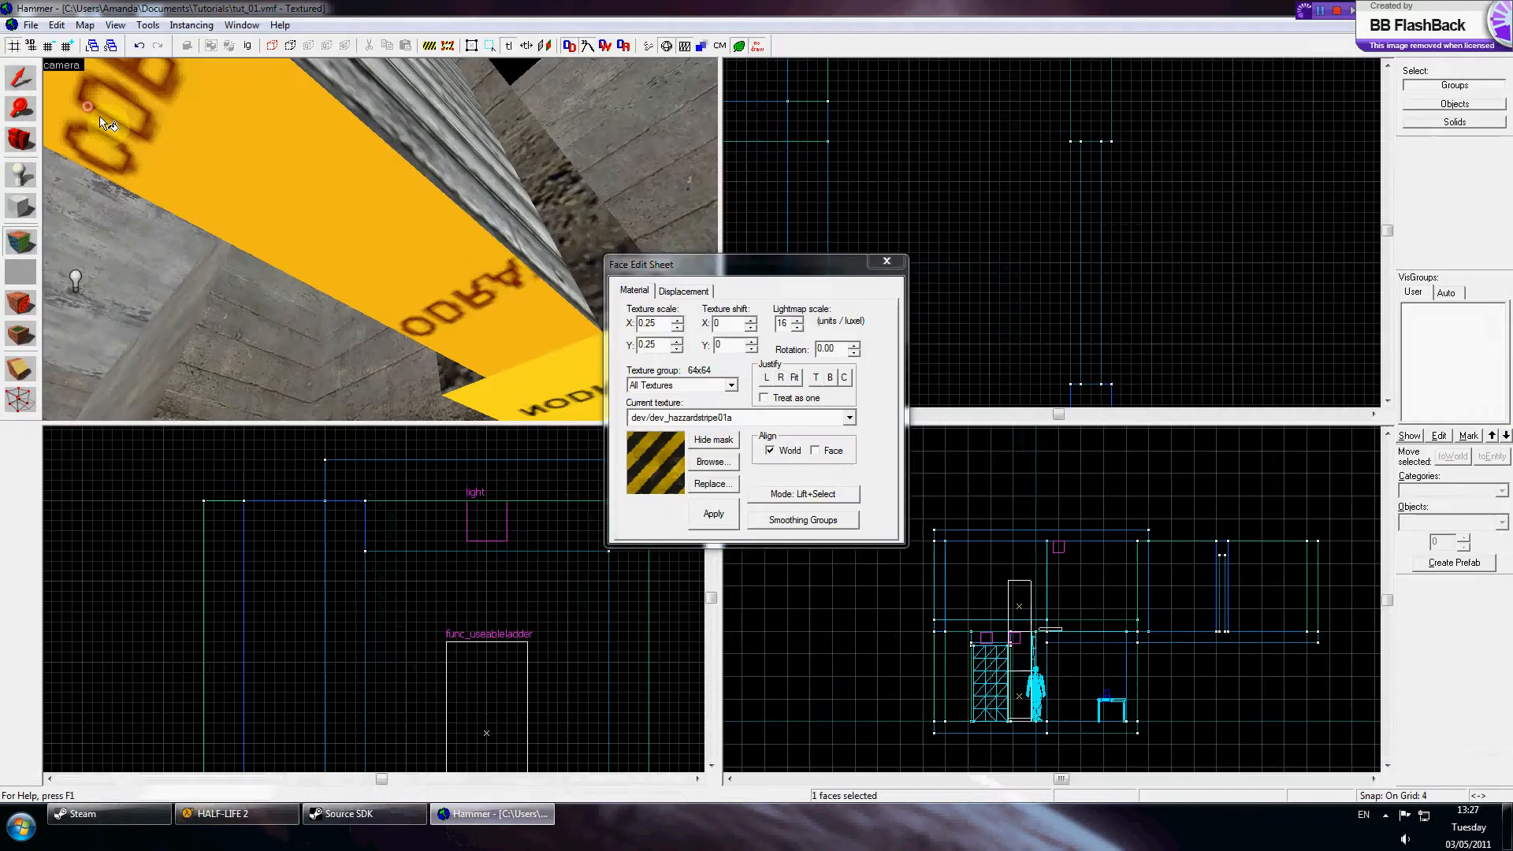
left_click(523, 386)
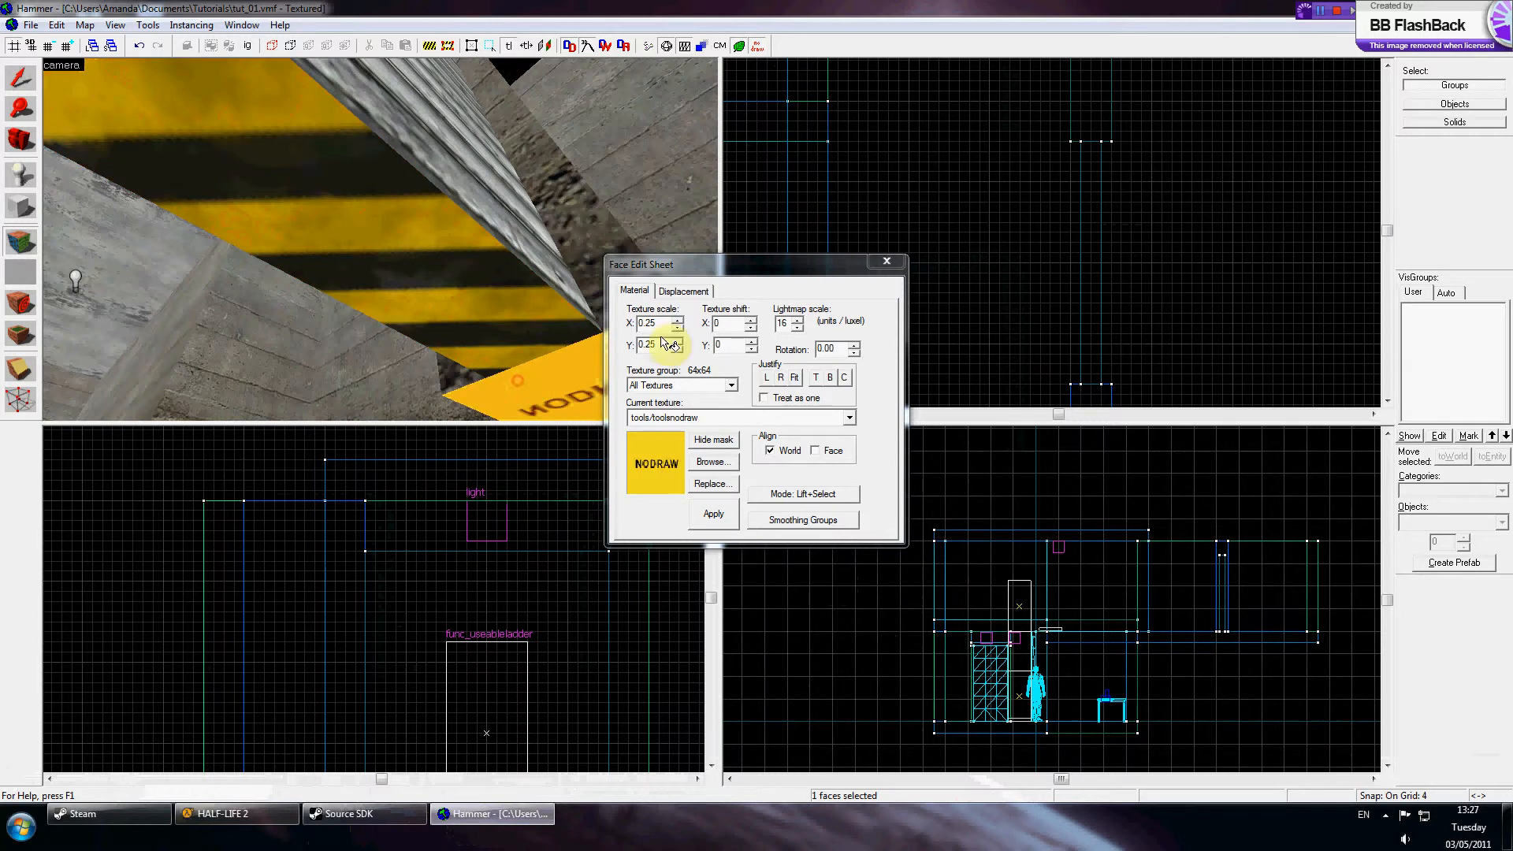
left_click(886, 261)
key("z")
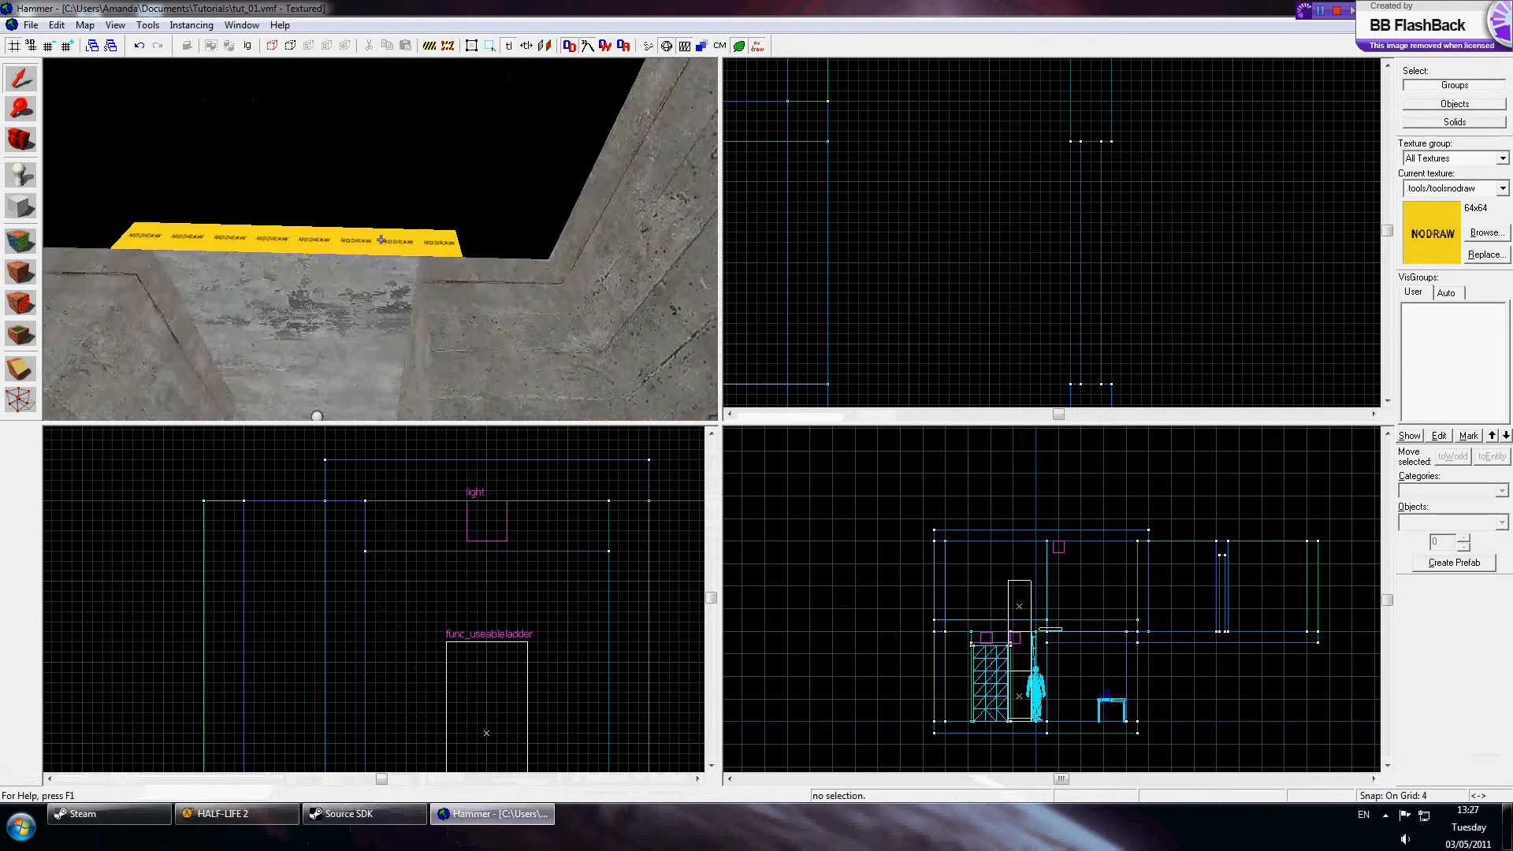
Step: Tie the metal shutter door block to an entity of class func_door
key("z")
left_click(381, 242)
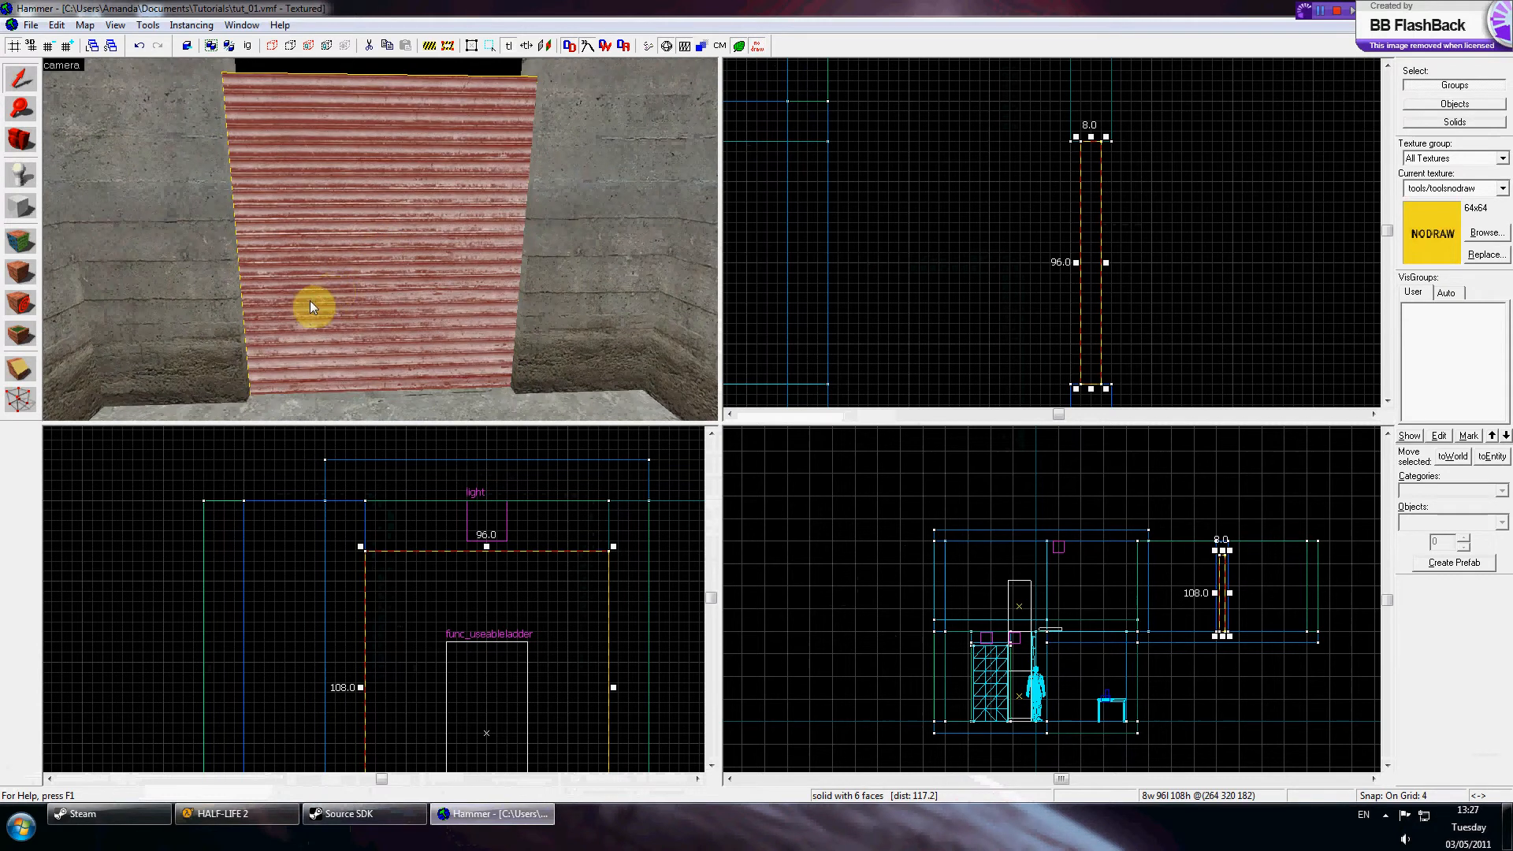
key("ctrl+t")
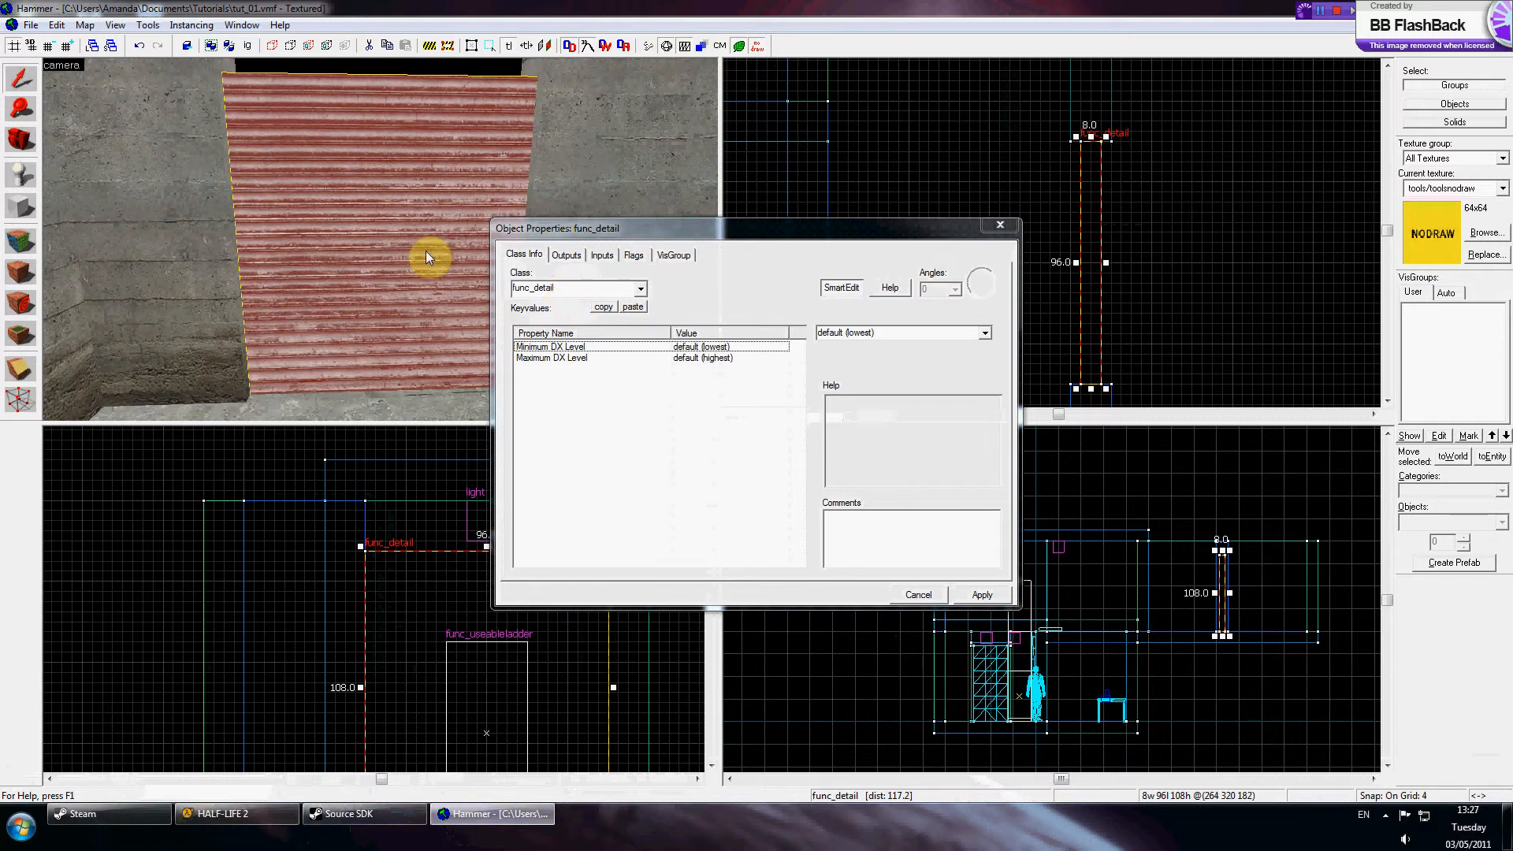
double_click(554, 295)
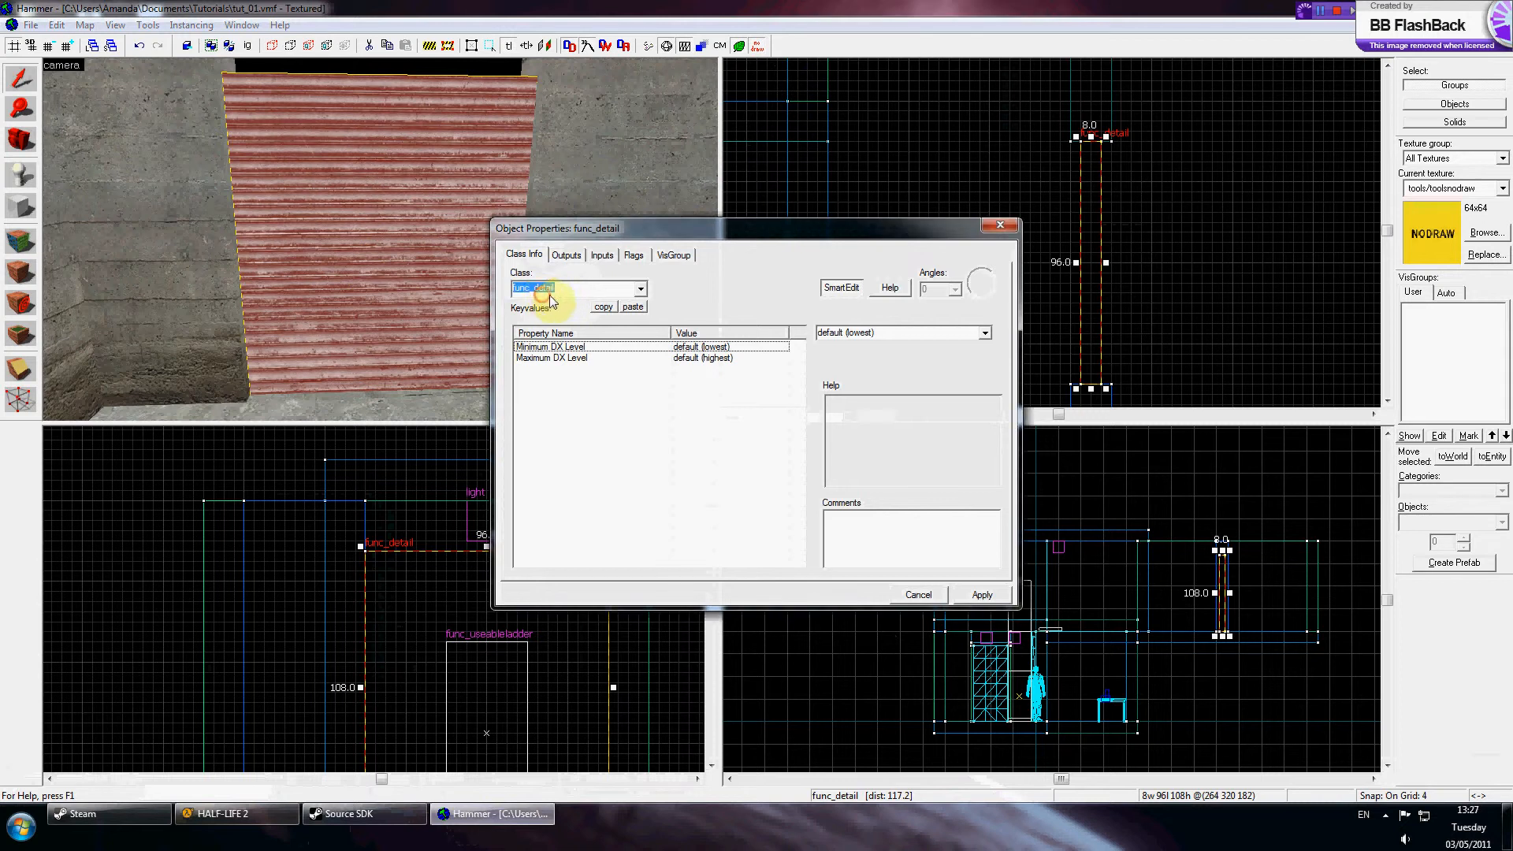
type("func_door")
left_click(540, 306)
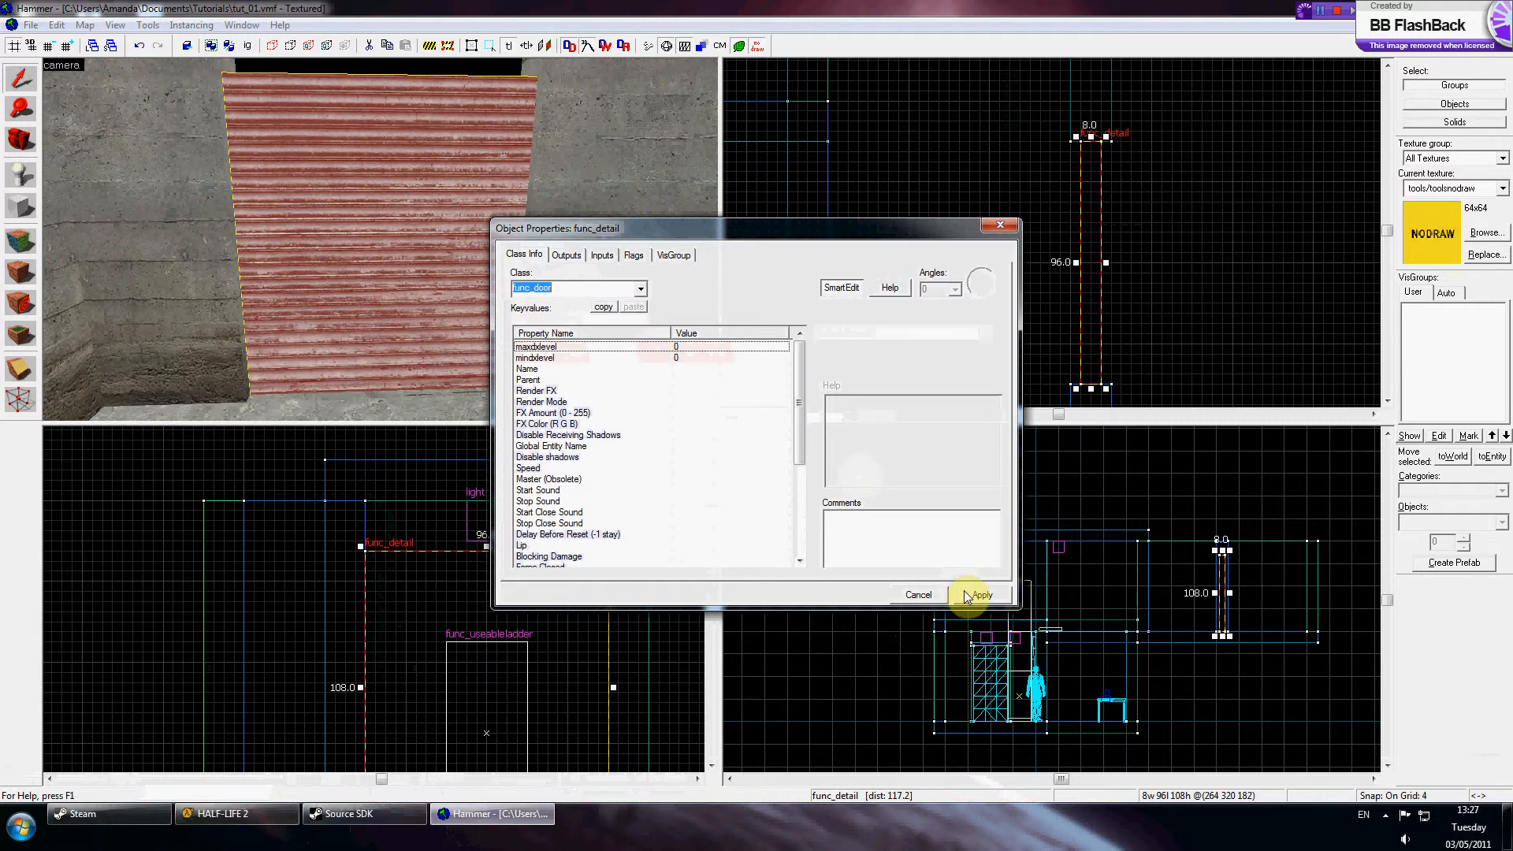
left_click(968, 597)
Step: Name the func_door entity door_01
left_click(554, 337)
left_click(377, 251)
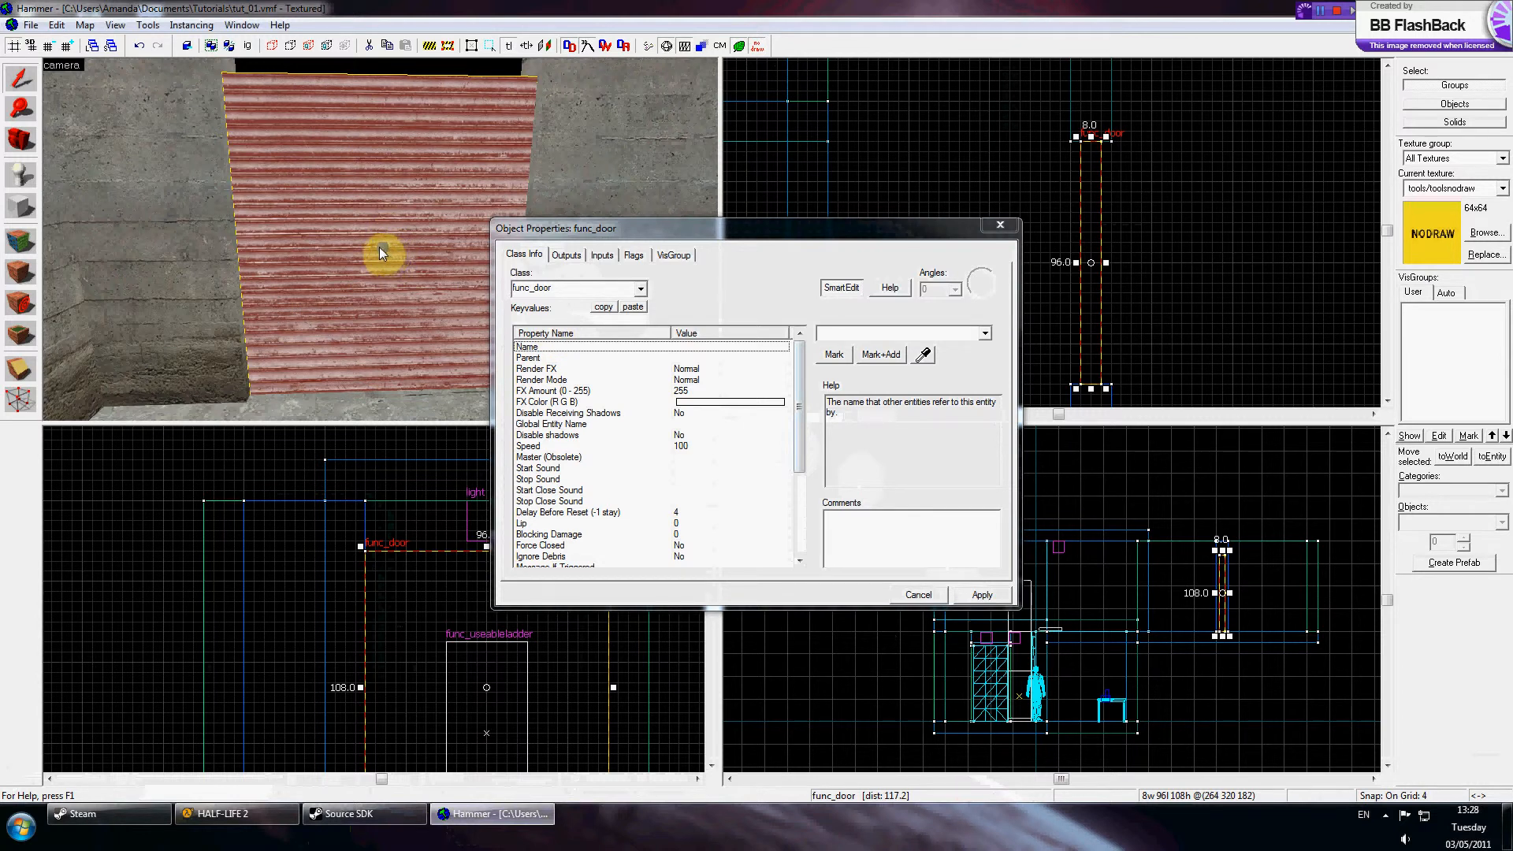
left_click(800, 426)
left_click_drag(800, 426, 788, 382)
left_click(836, 334)
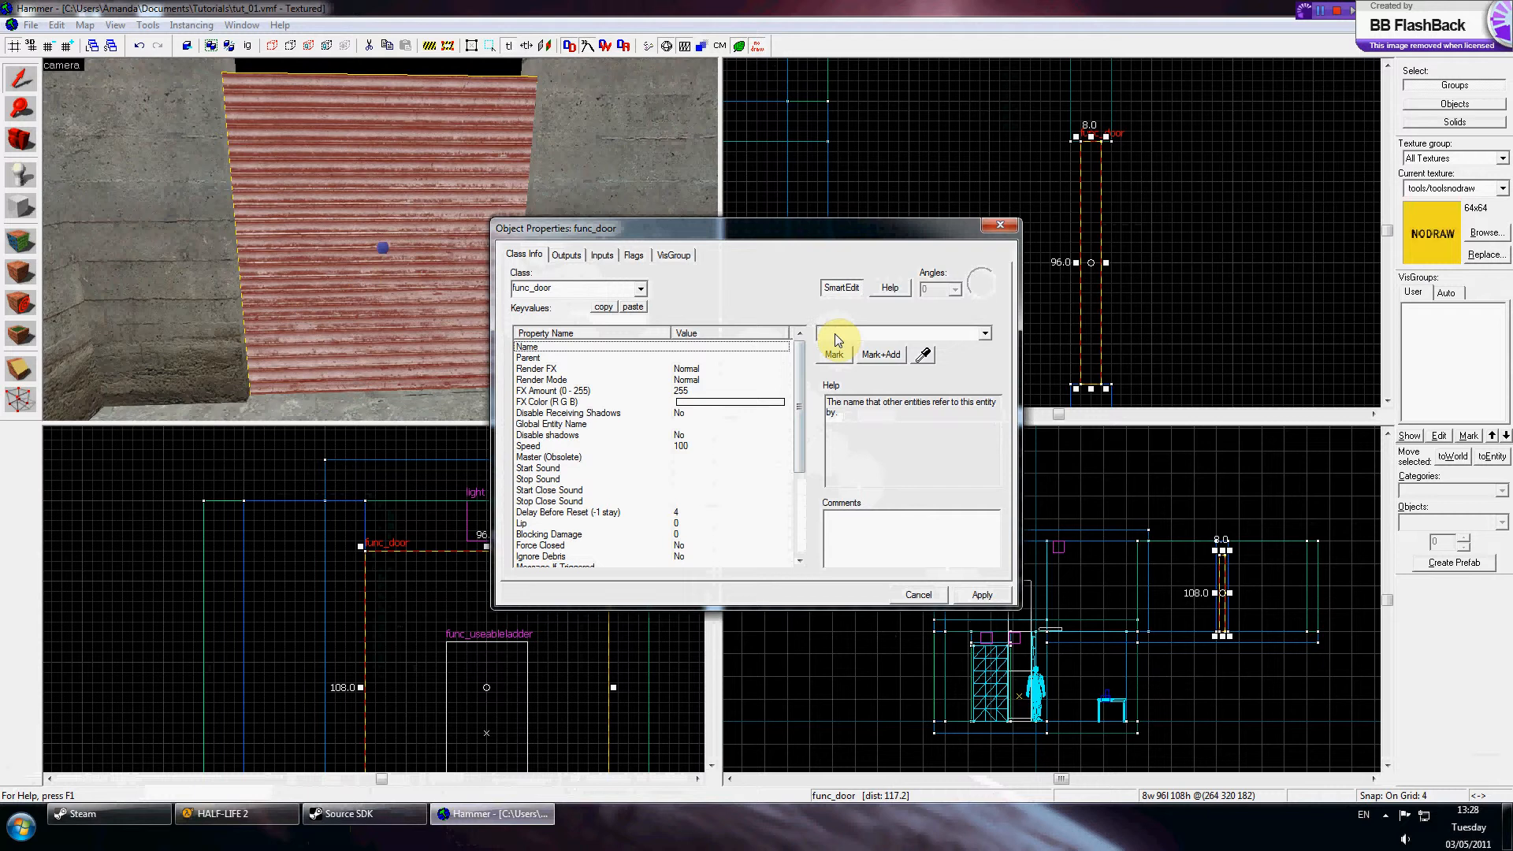
type("foor")
left_click(982, 596)
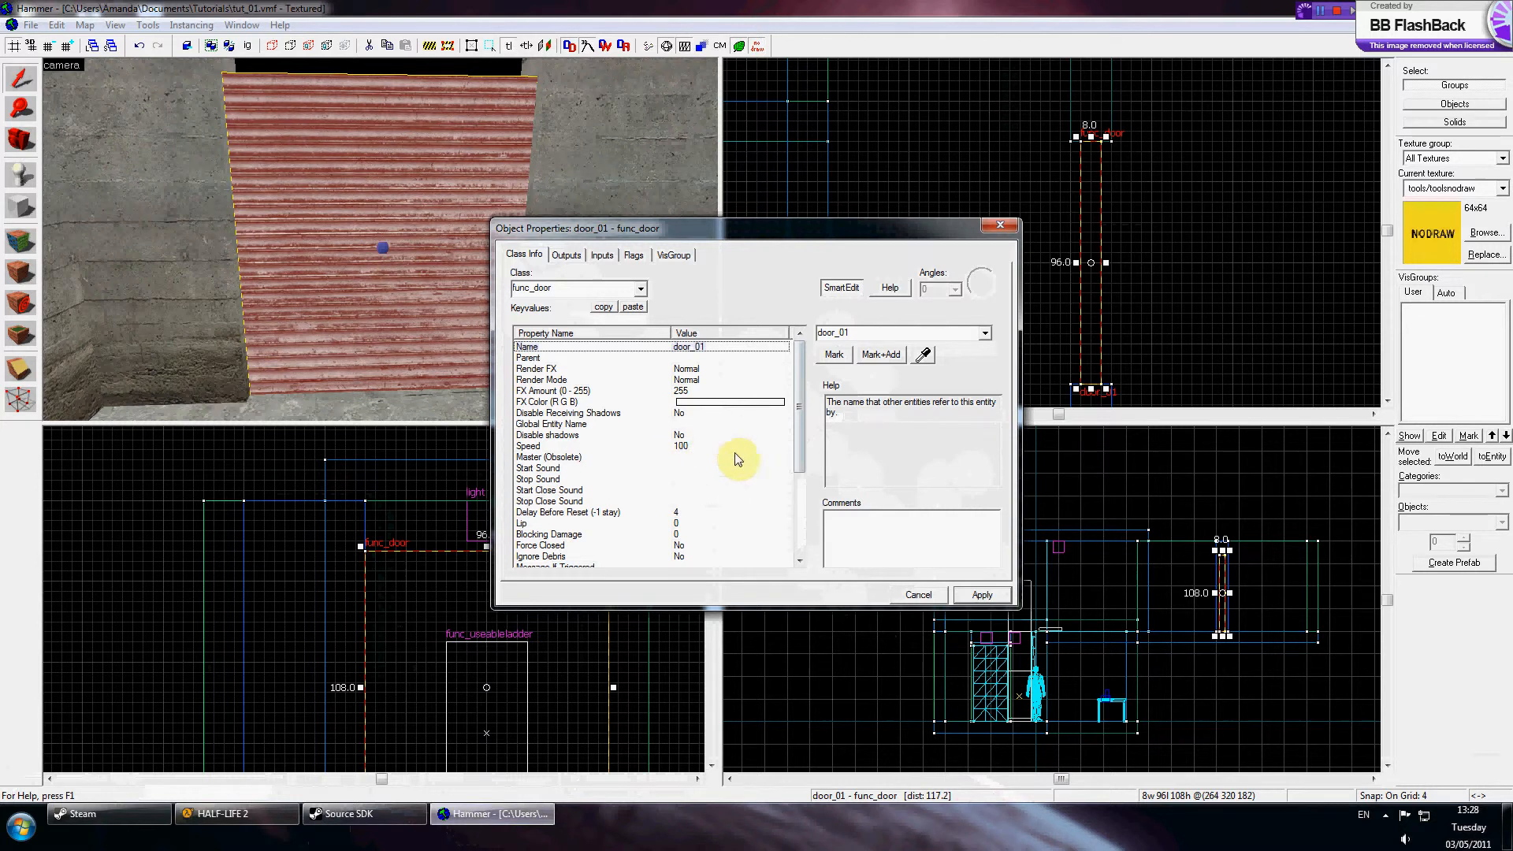
Step: Set the door's Lip to 5 and its Delay Before Reset to -1
left_click_drag(802, 448, 805, 484)
left_click(694, 479)
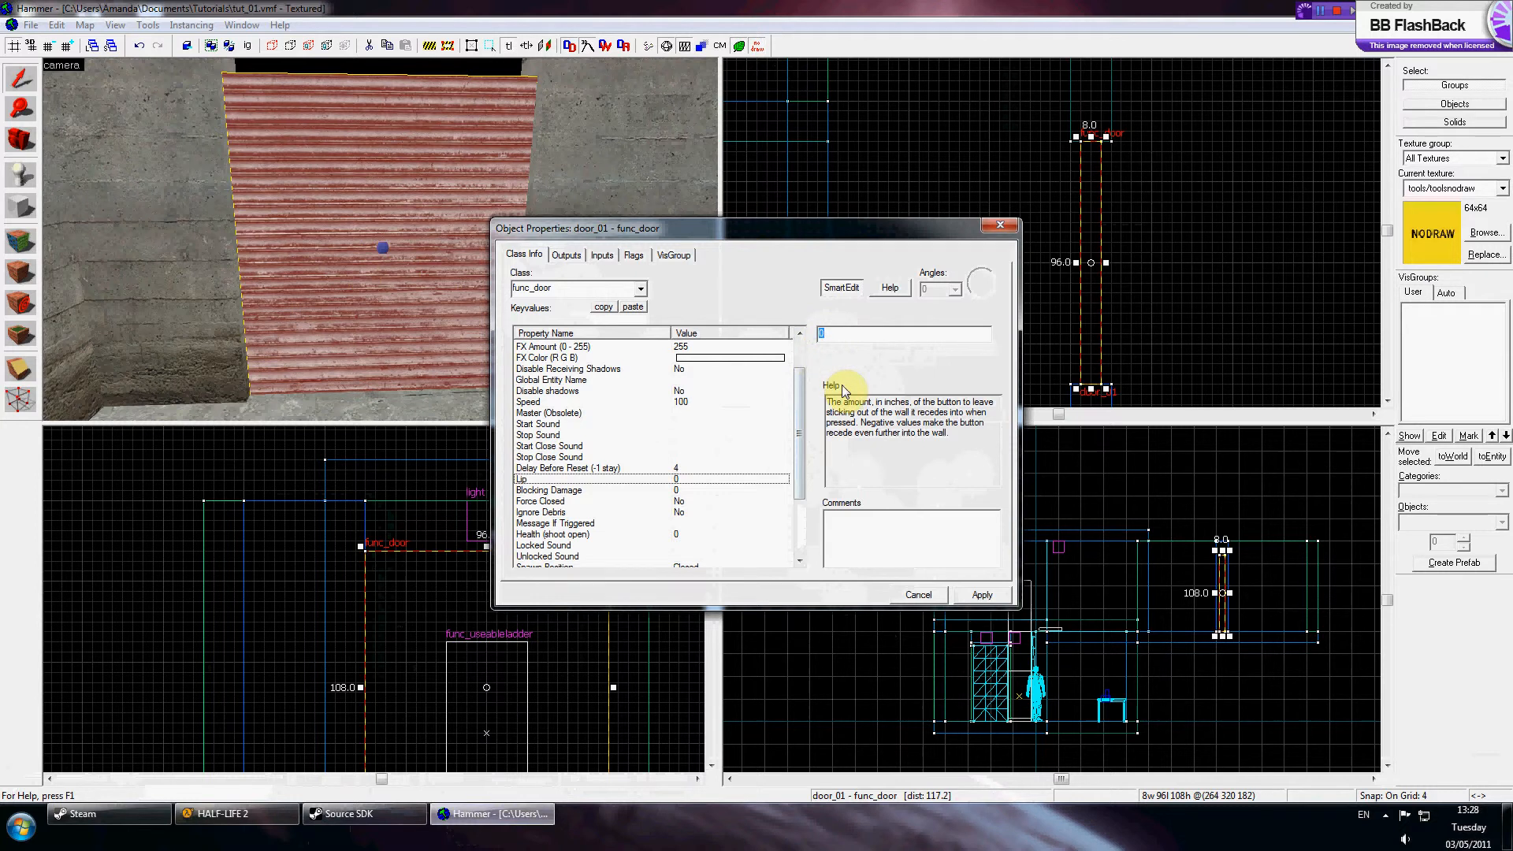
left_click(675, 468)
double_click(828, 337)
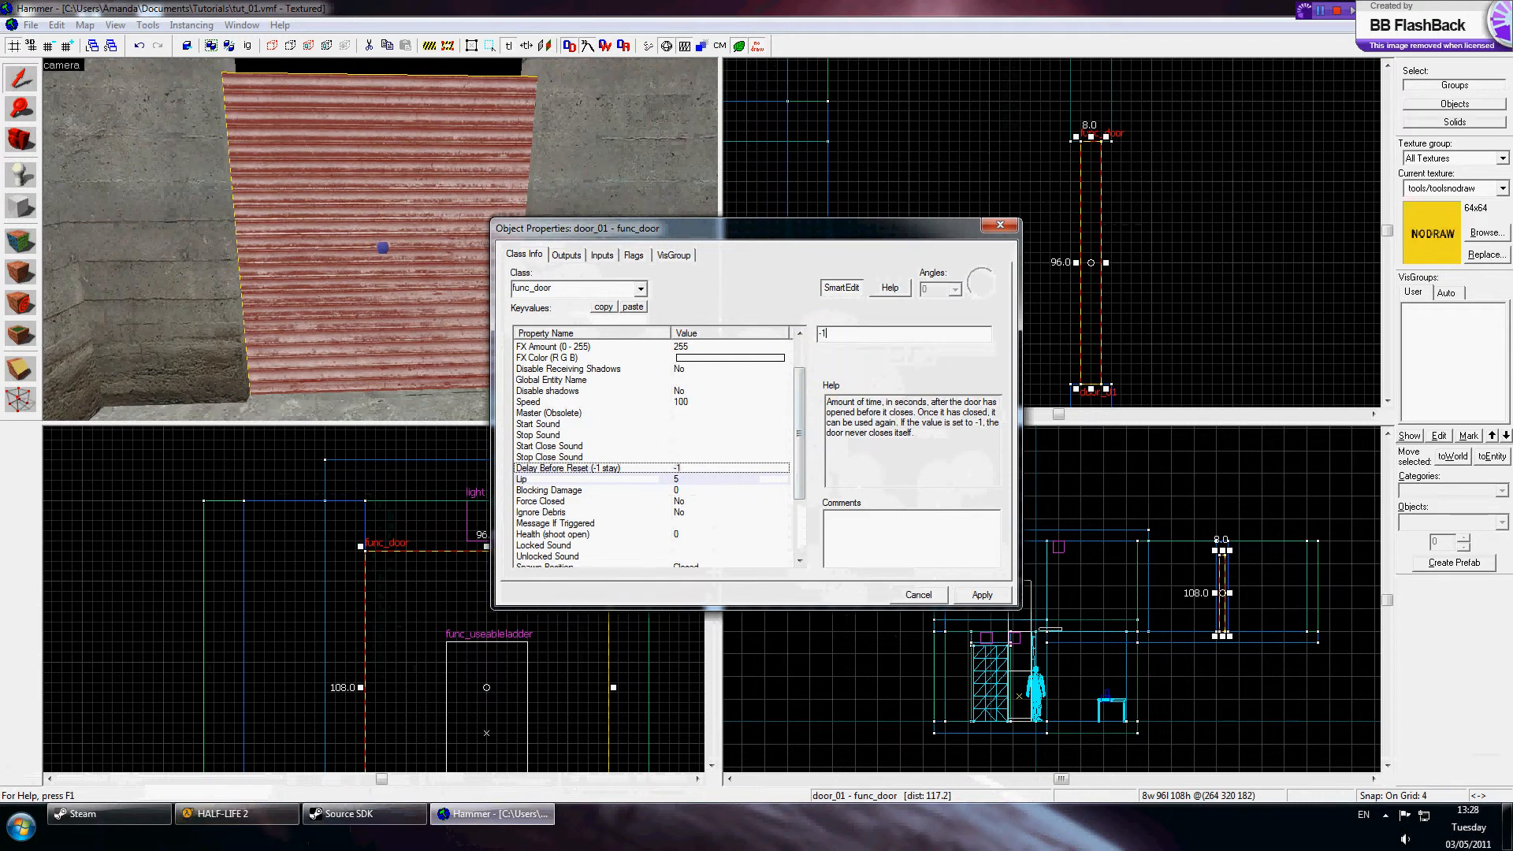
left_click(967, 598)
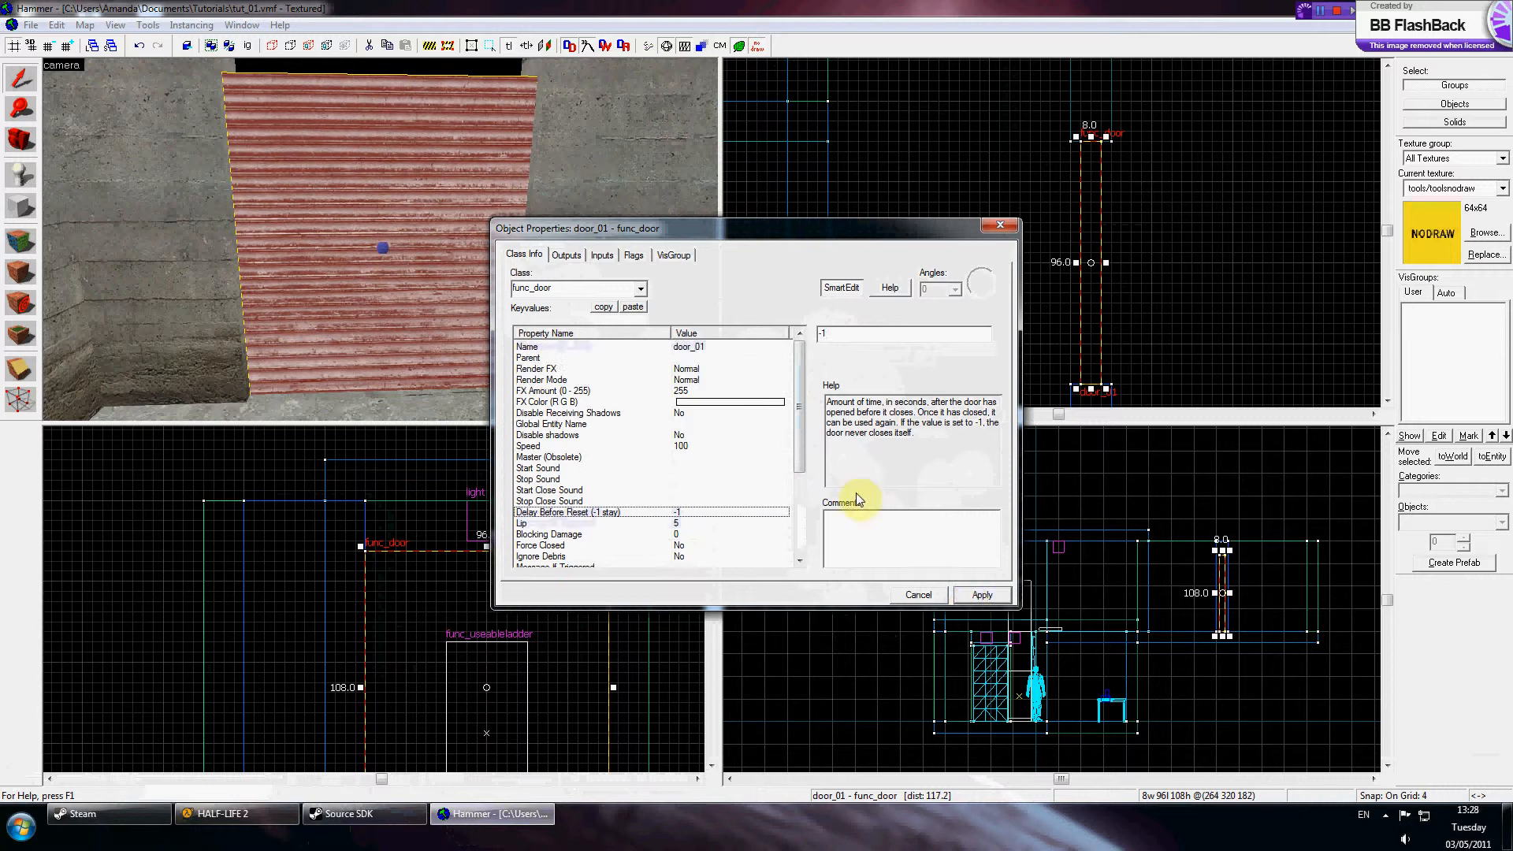
Step: Set the door's Move Direction to Up
left_click_drag(798, 459, 804, 554)
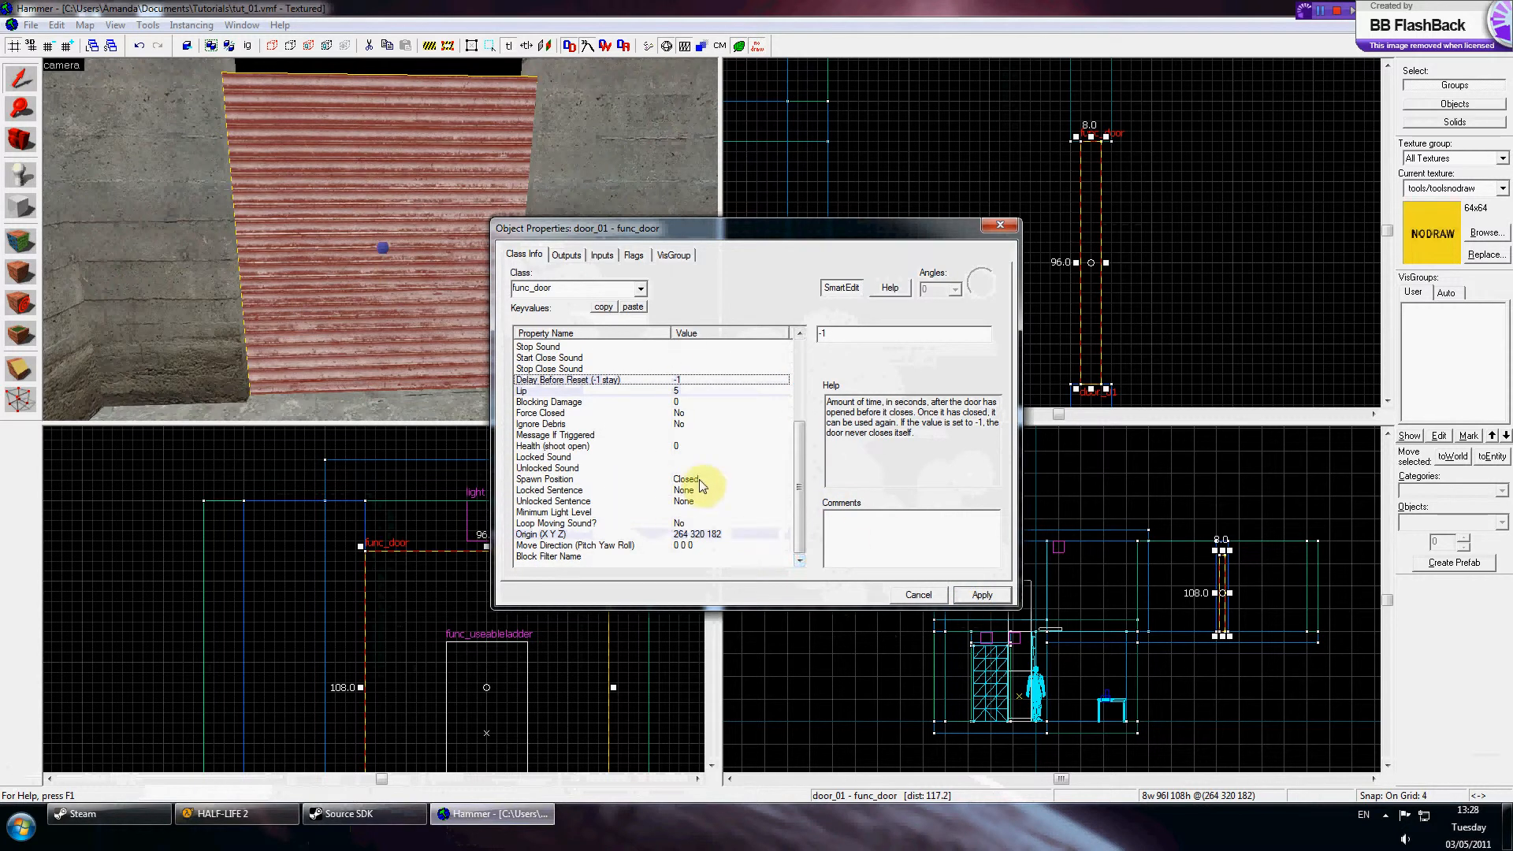
left_click(544, 545)
left_click(851, 372)
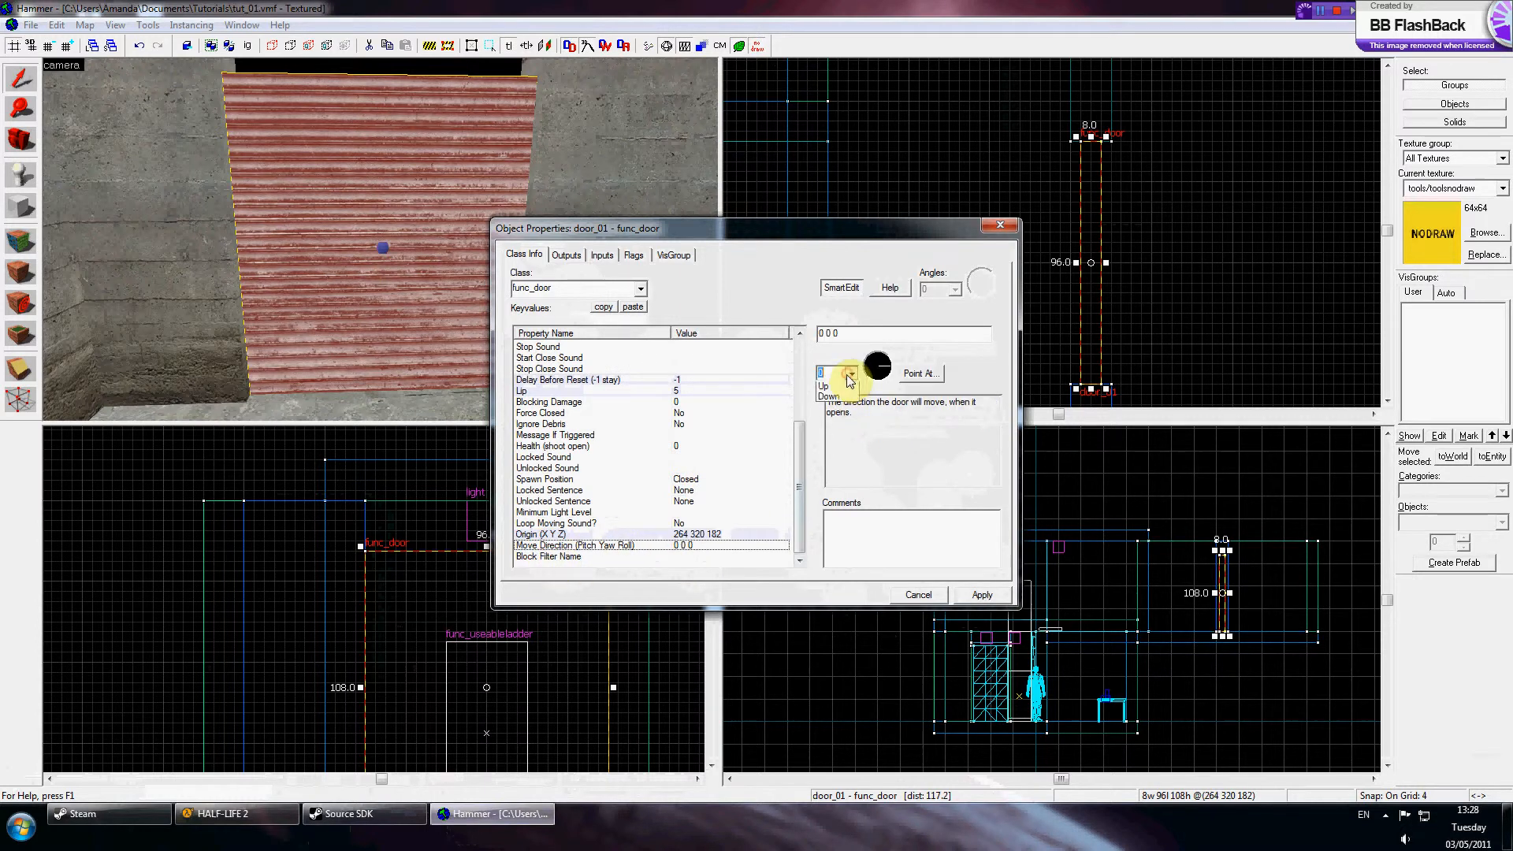
left_click(838, 389)
left_click(981, 595)
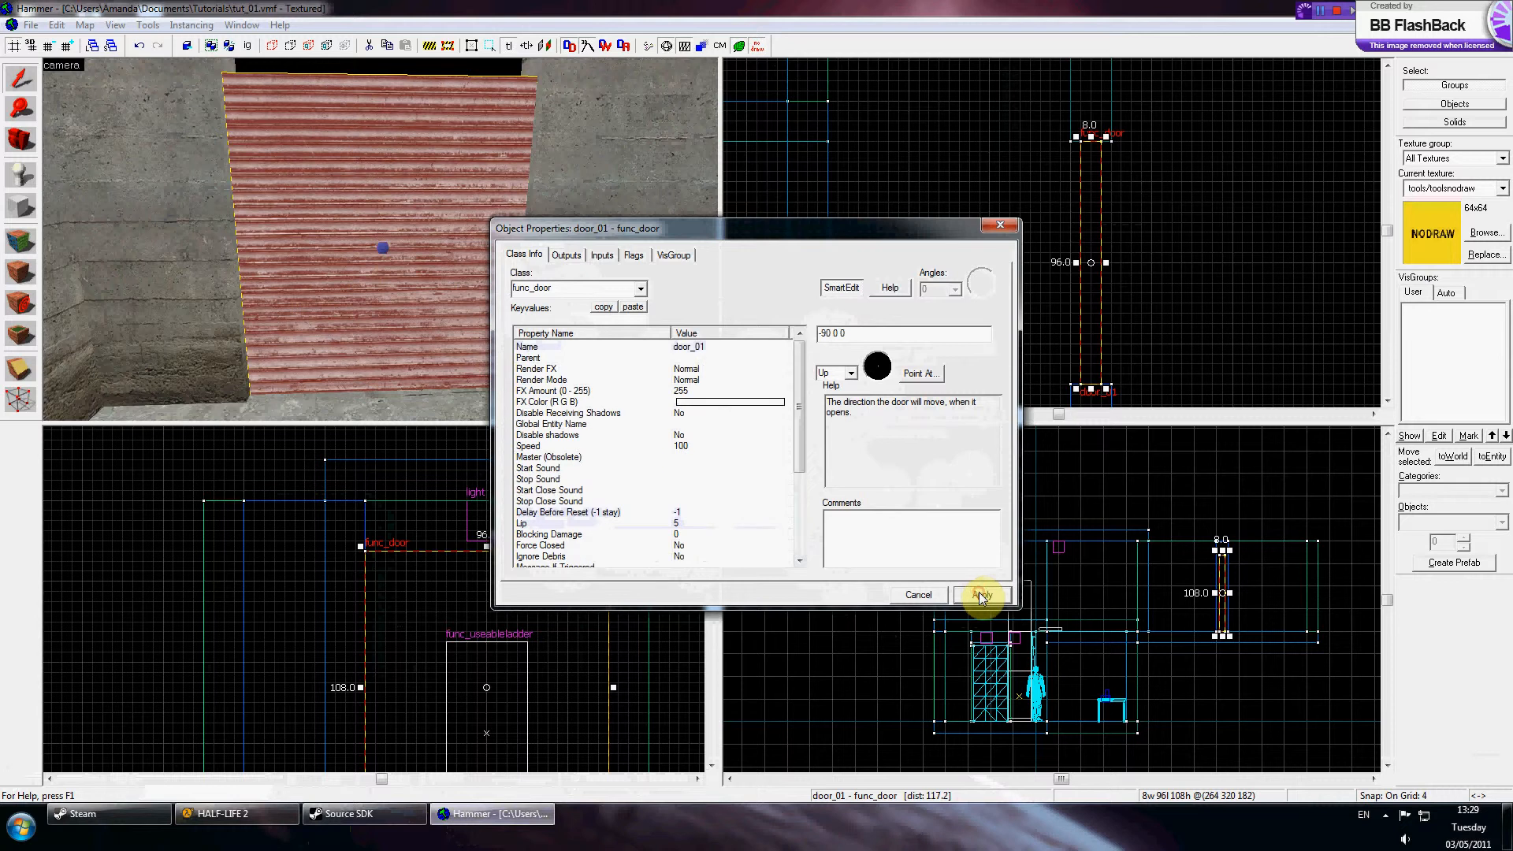
Step: Turn off the door's Touch Opens flag, apply the change and close the object properties
left_click(635, 255)
left_click(519, 356)
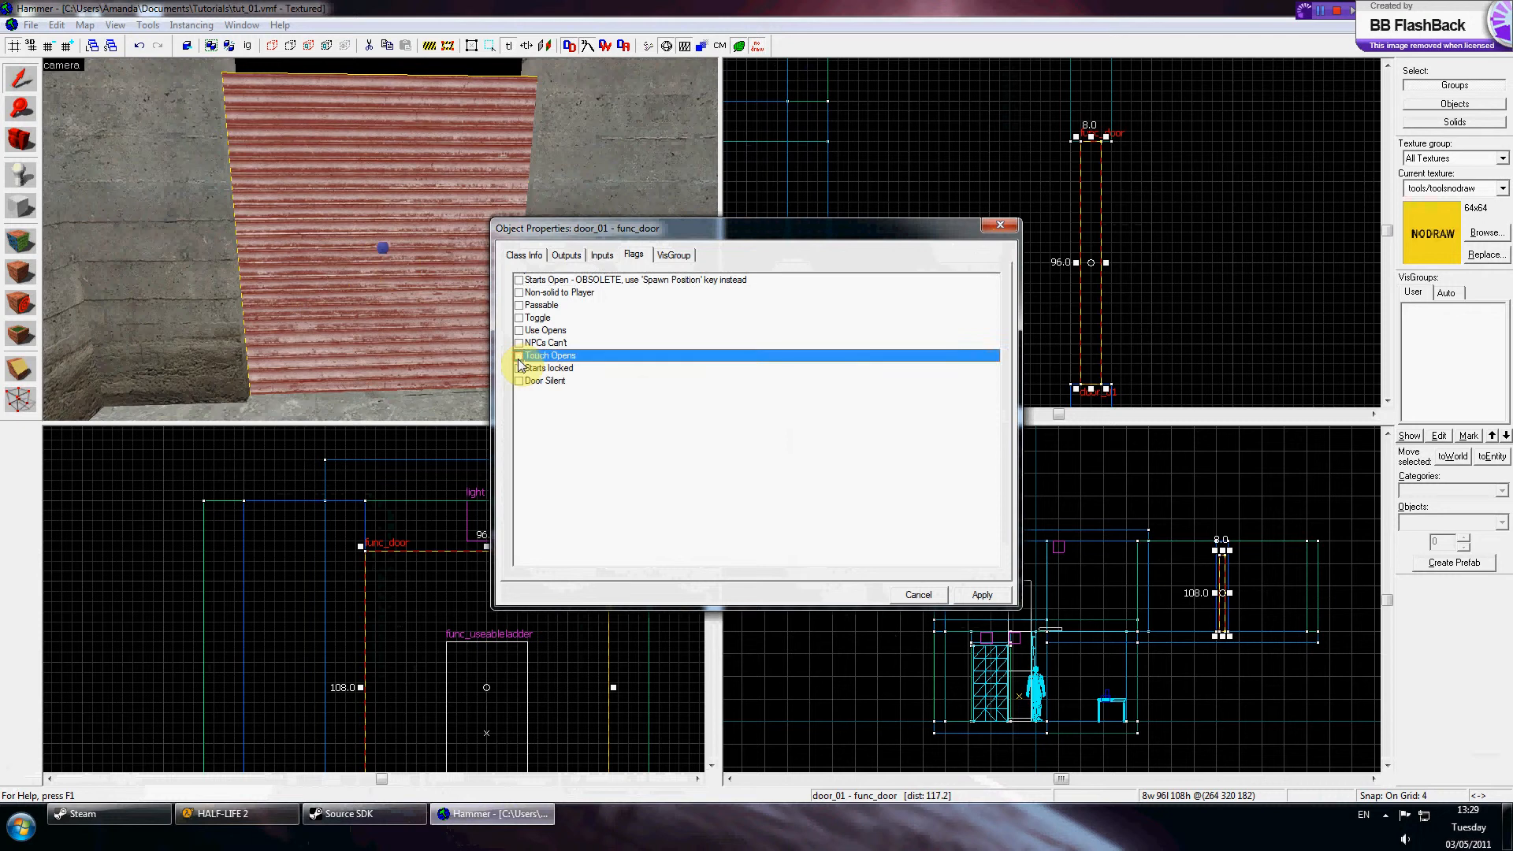
left_click(983, 596)
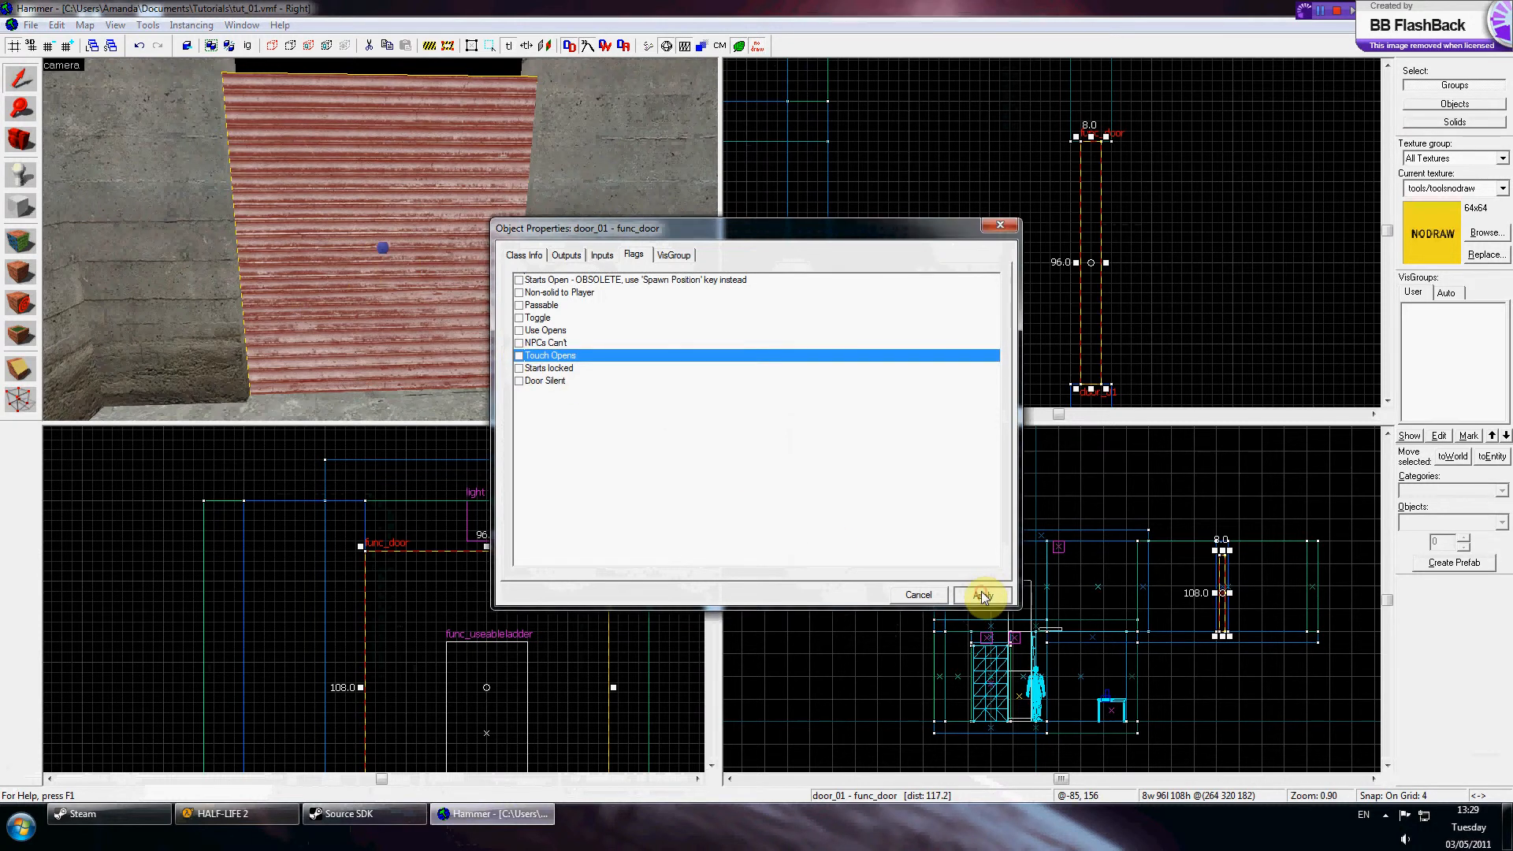
left_click(994, 225)
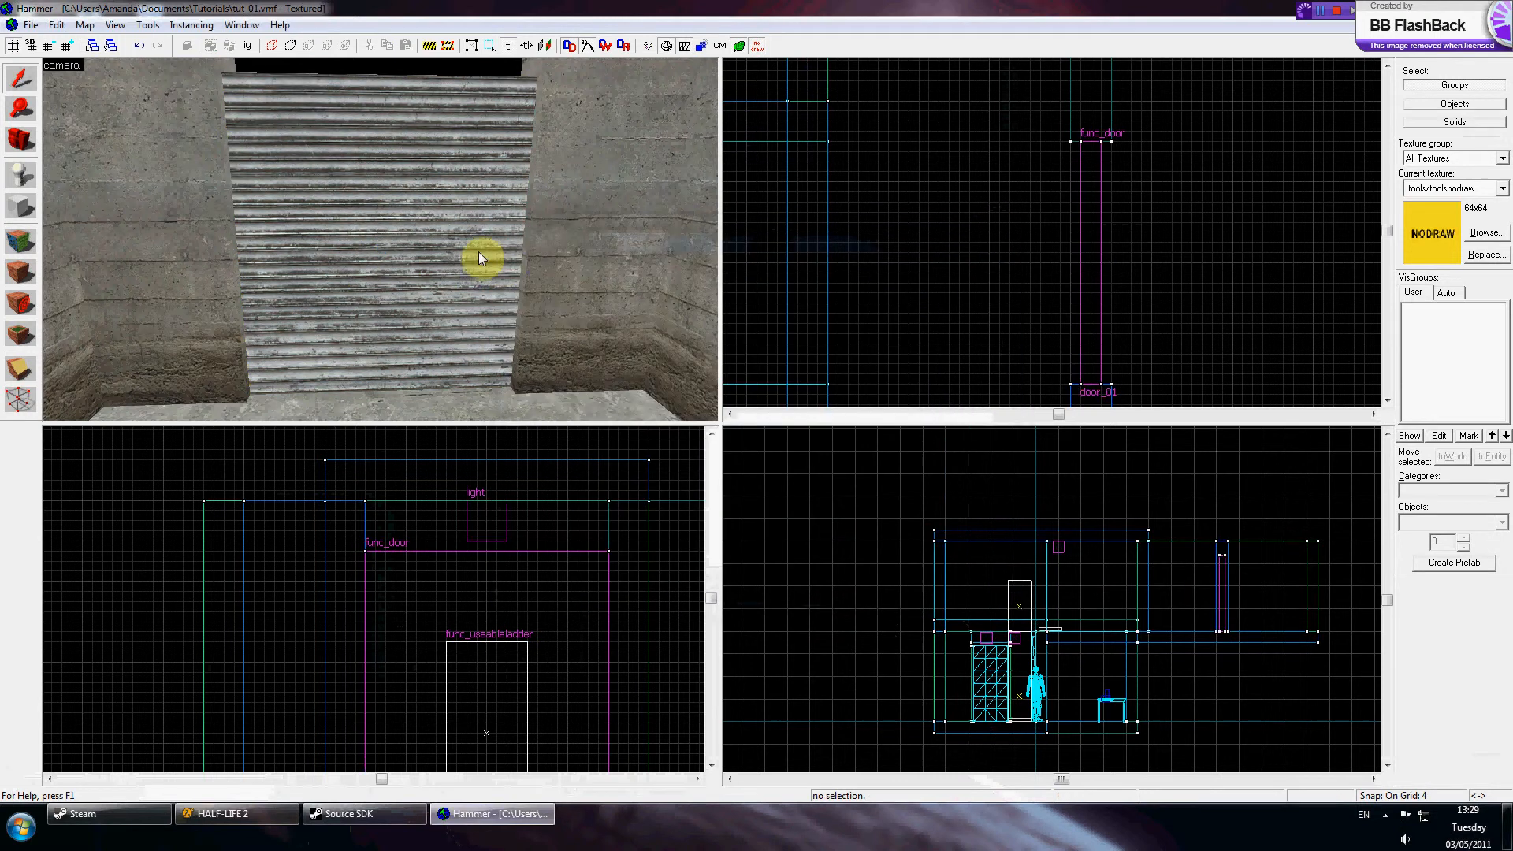
Step: Place a prop_static entity on the concrete wall beside the shutter door and select it
key("z")
key("s")
key("w")
key("s")
key("z")
key("w")
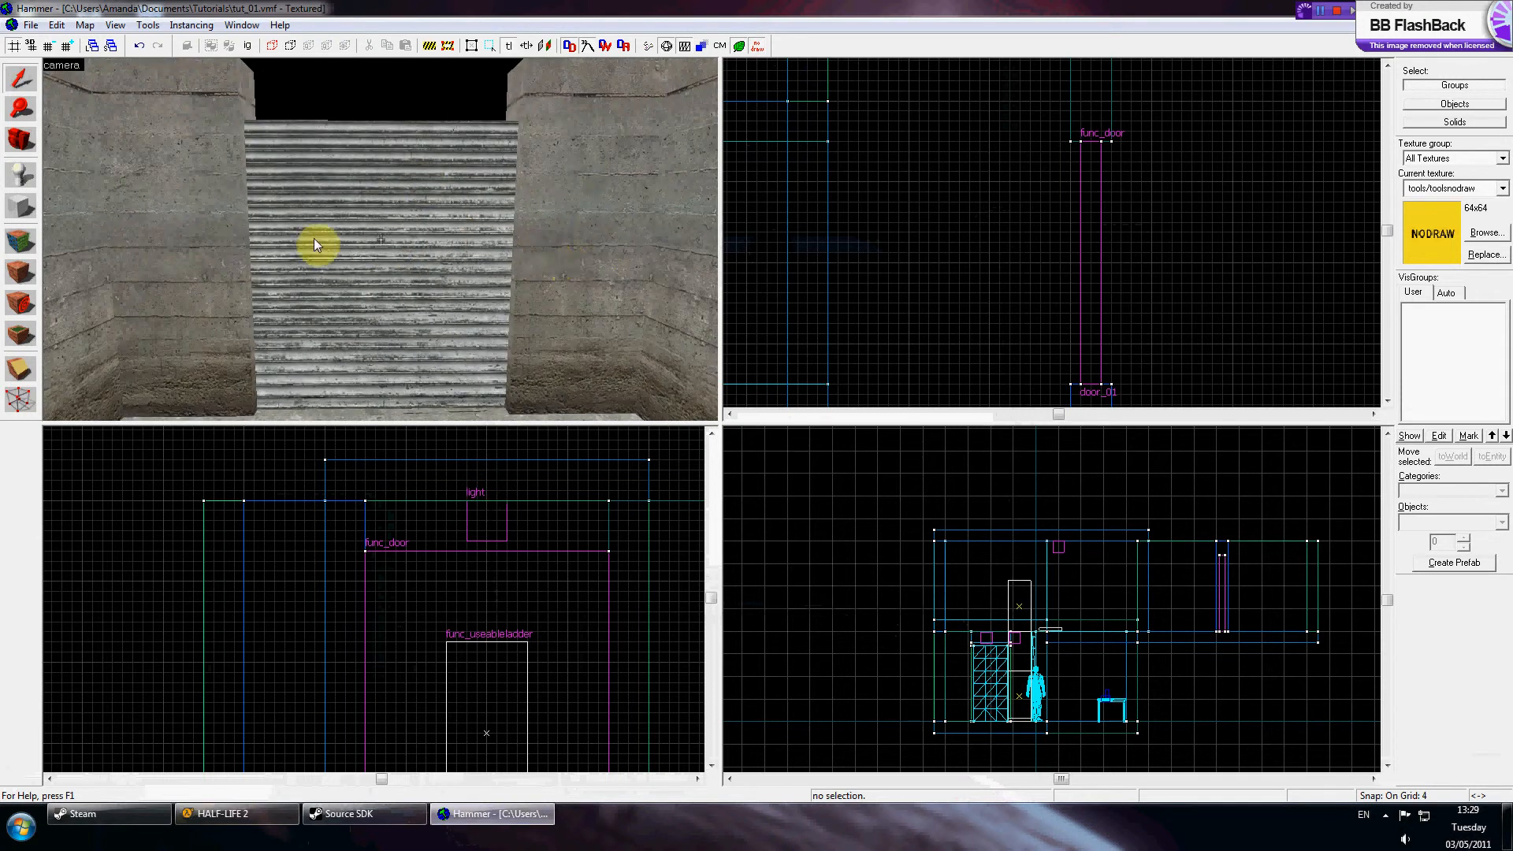
left_click(15, 182)
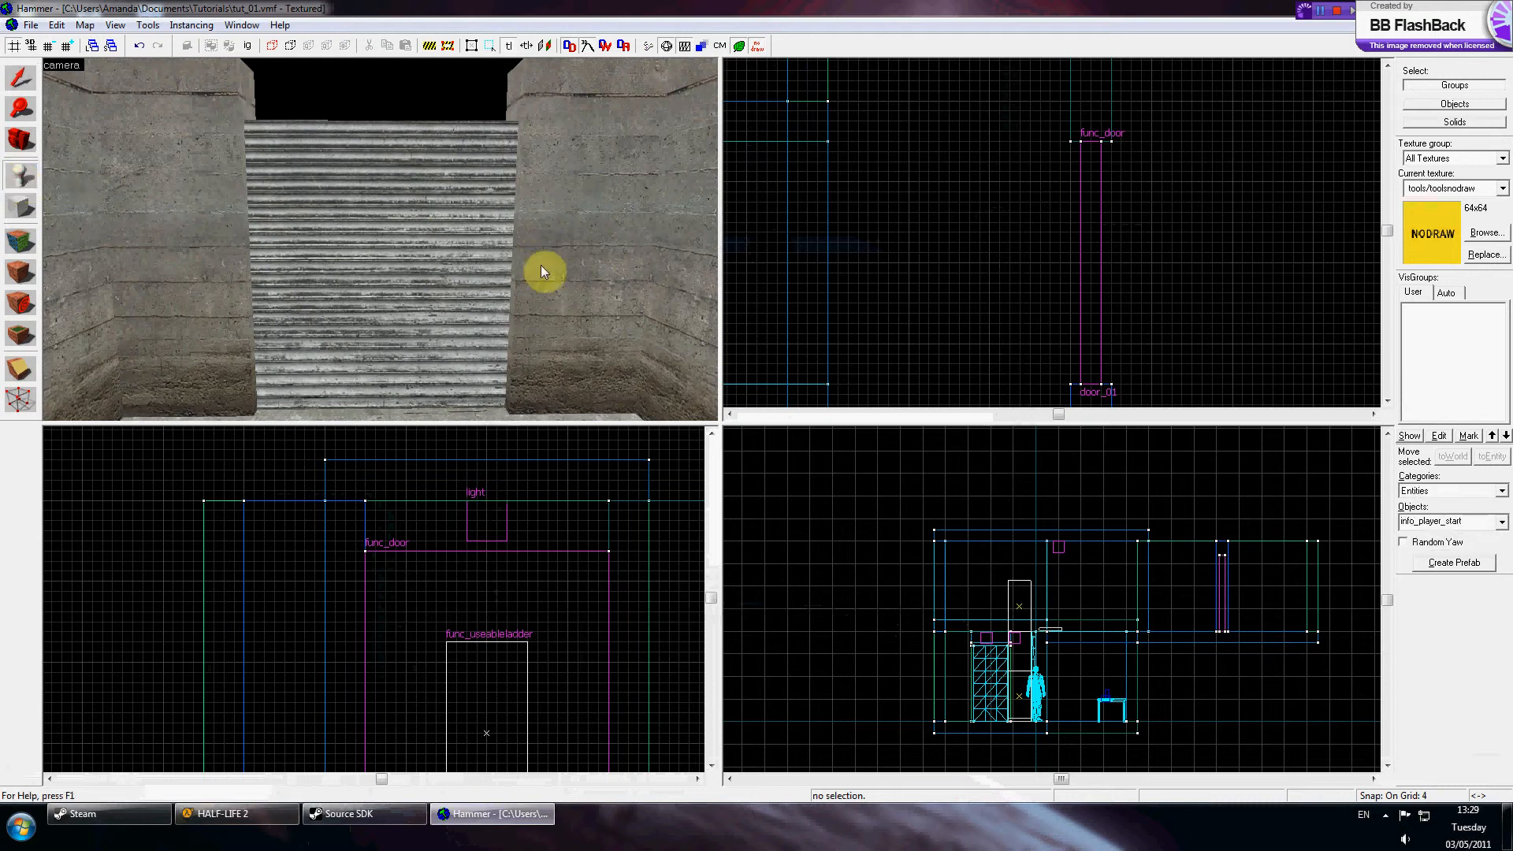
left_click(1421, 521)
type("prop_")
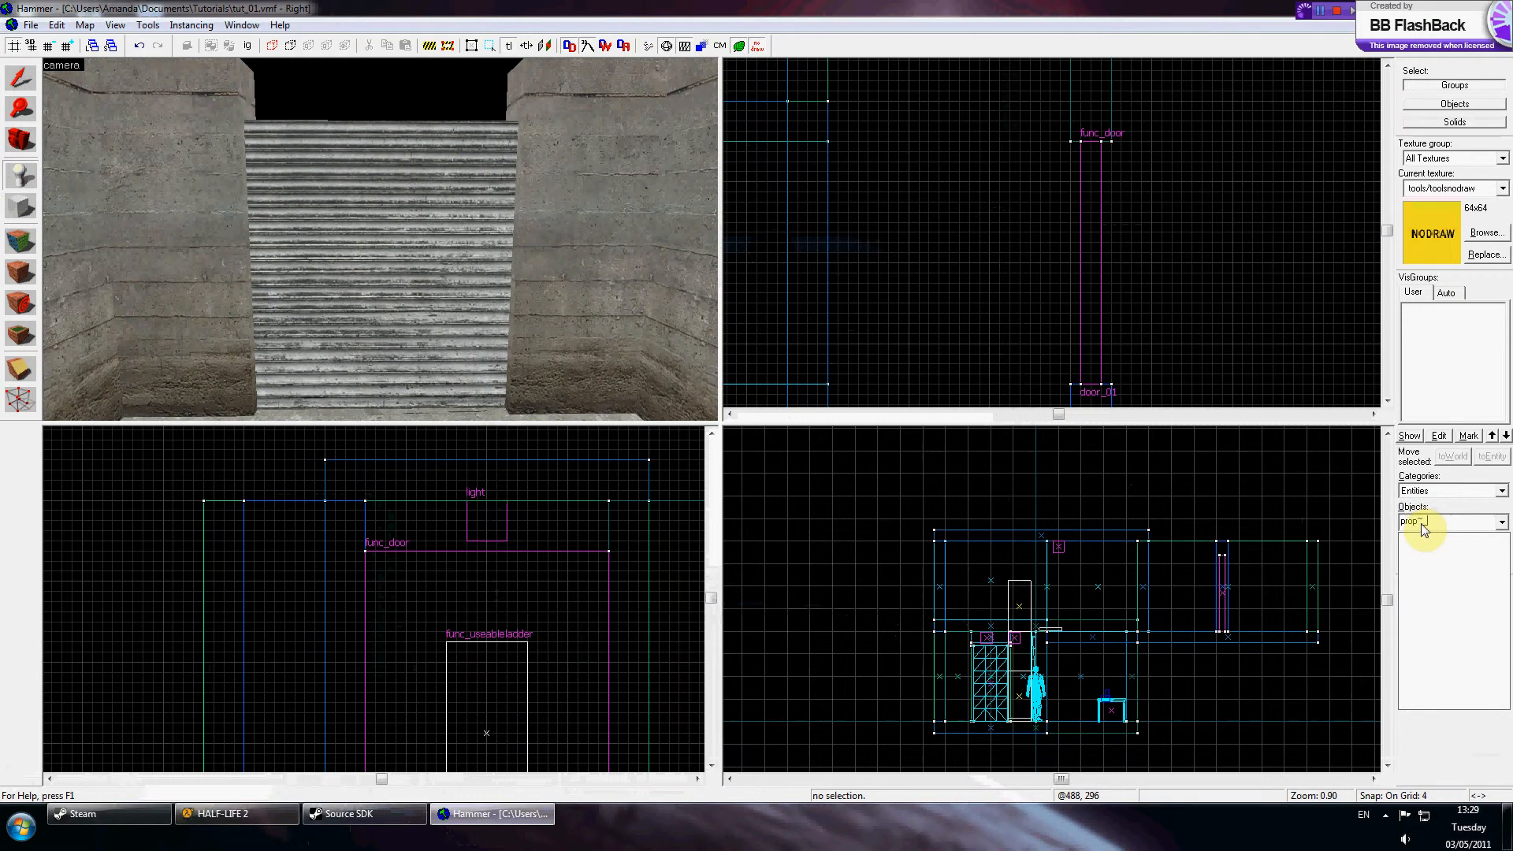
type("static")
key("Return")
left_click(580, 254)
left_click(19, 76)
left_click(555, 246)
Step: Set the prop's World Model to props_lab/freightelevatorbutton.mdl, filtering the models by "button"
double_click(581, 253)
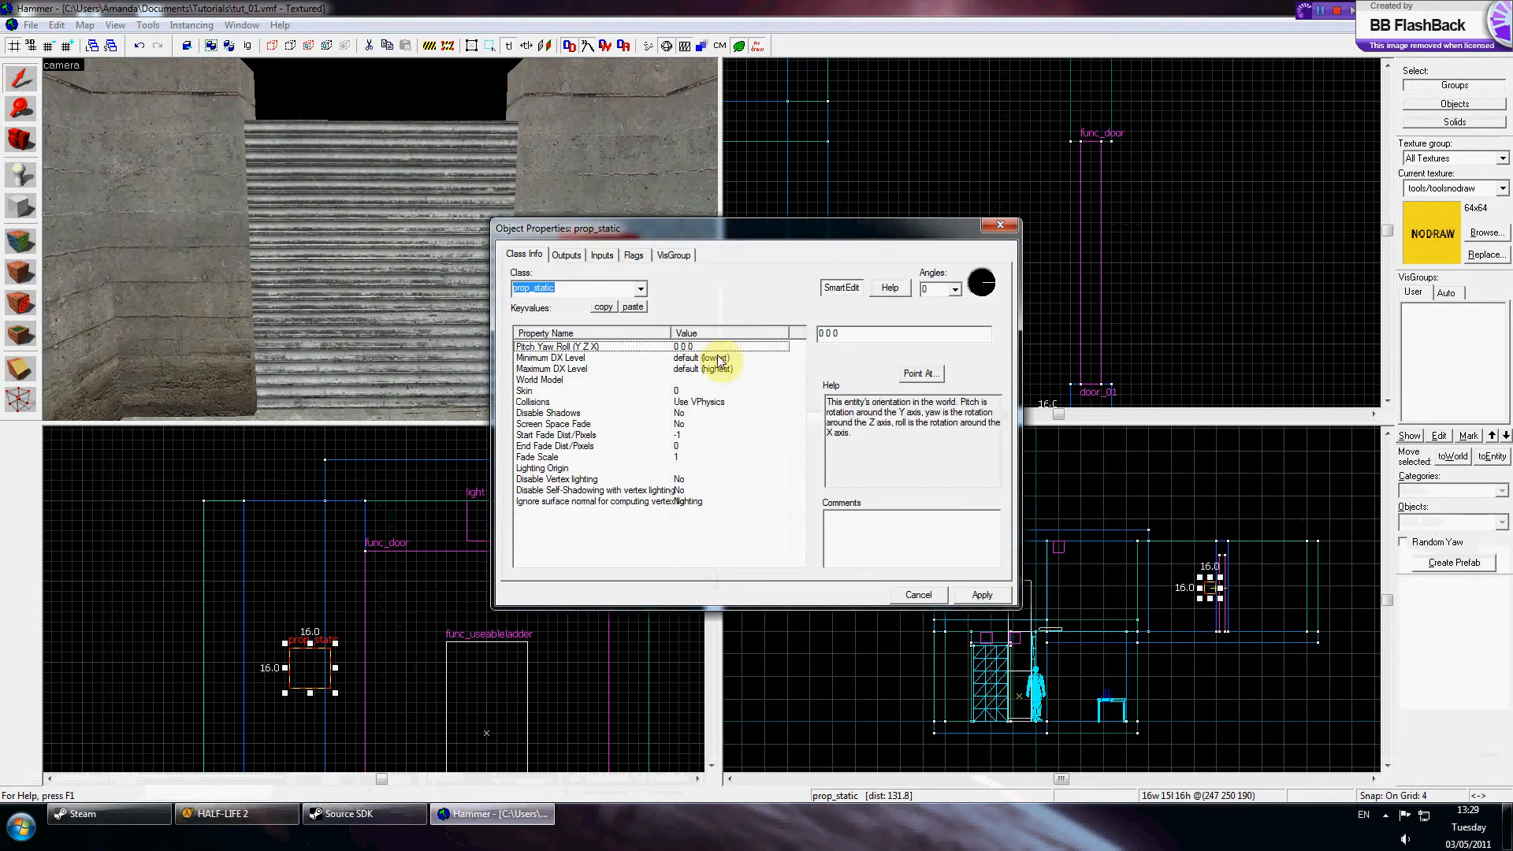
left_click(683, 379)
left_click(837, 358)
type("button")
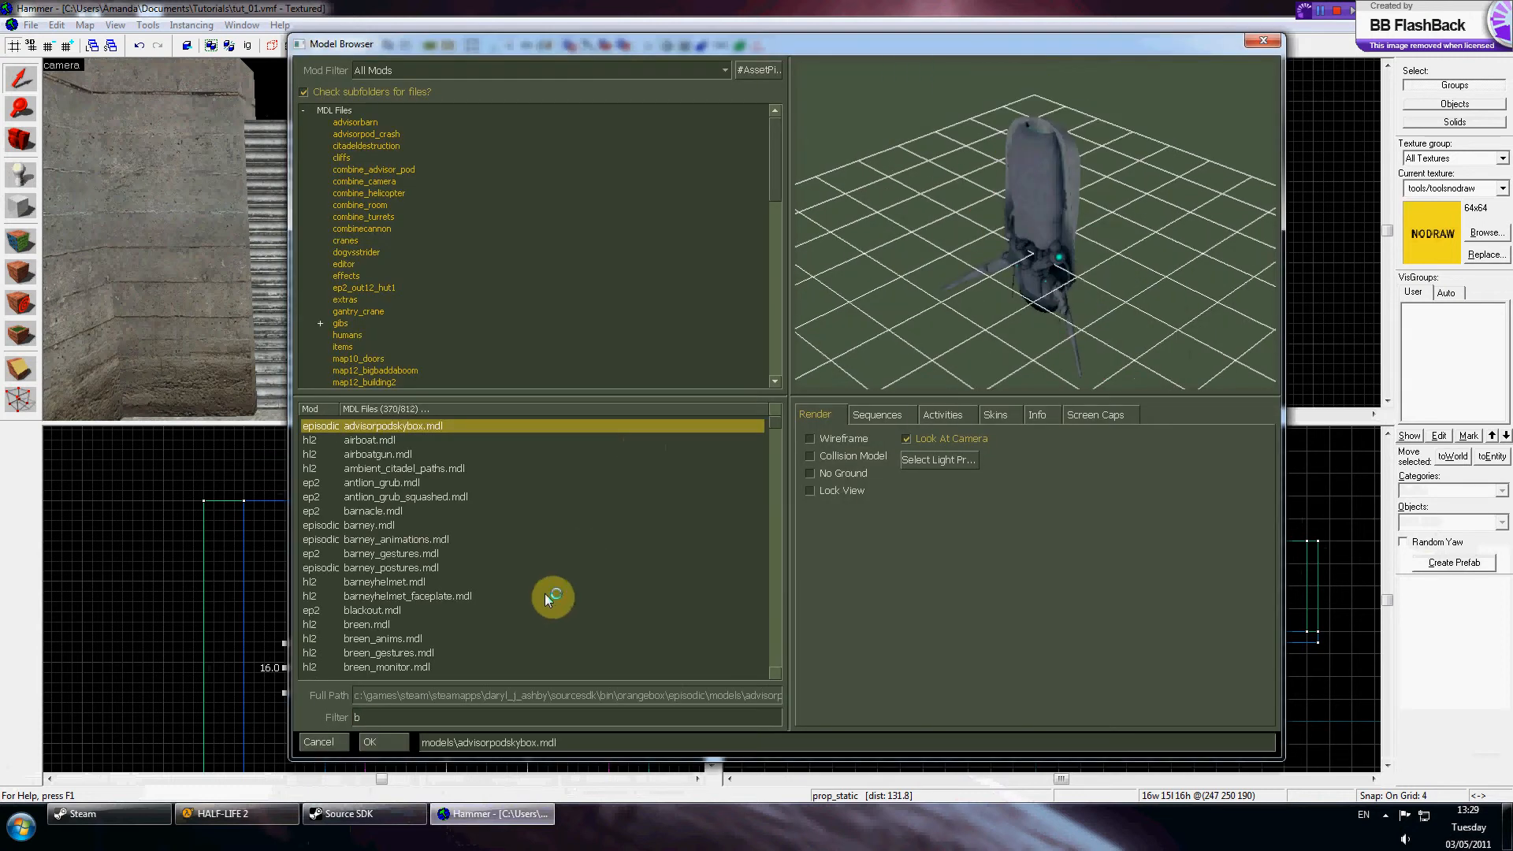
key("Down")
key("Down")
key("Down")
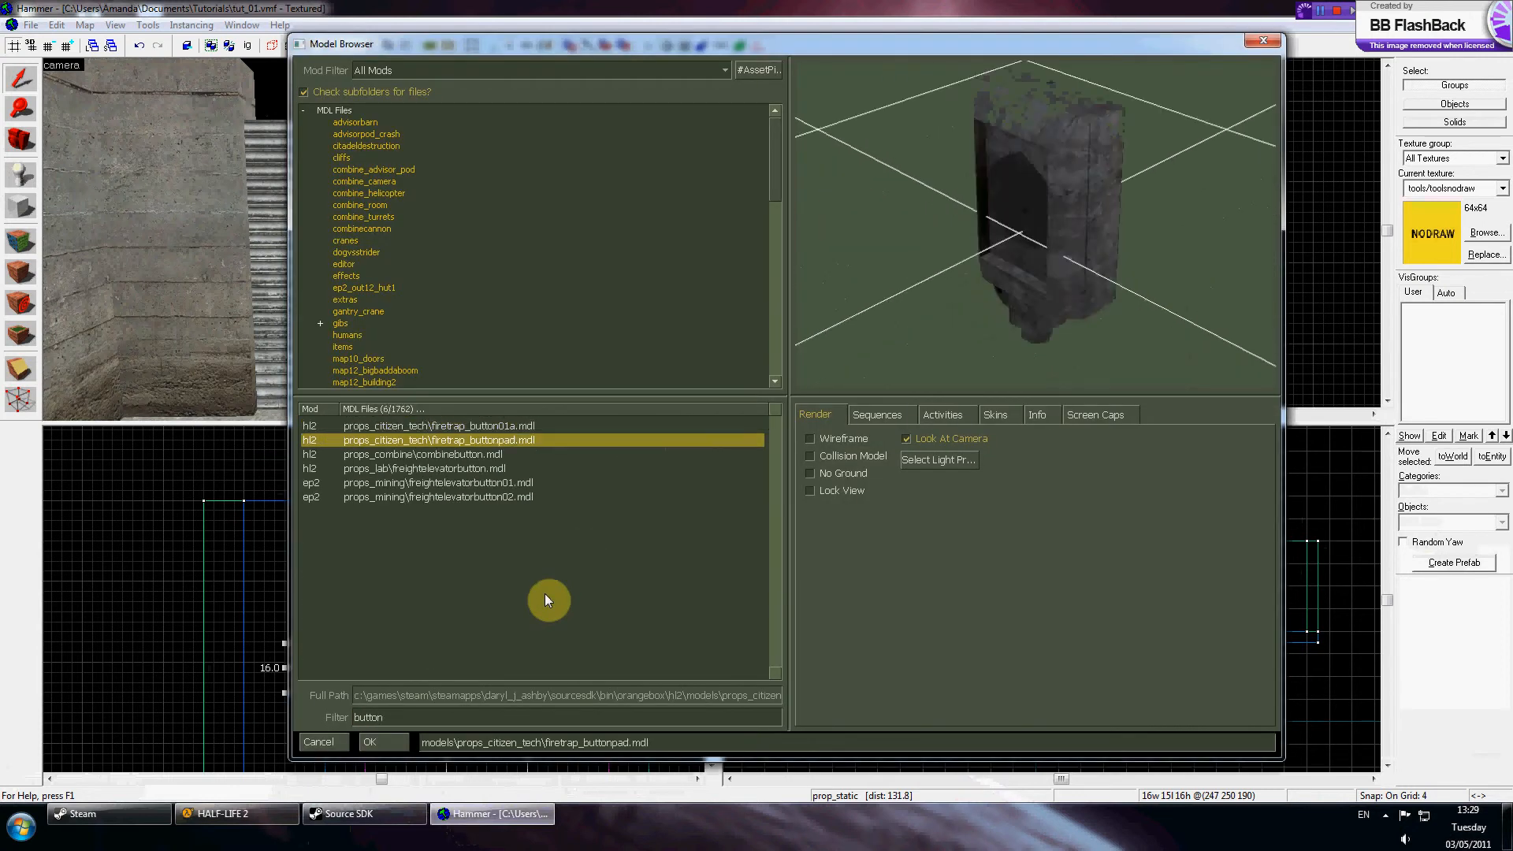
key("Down")
key("Down")
key("Down")
key("Up")
key("Up")
key("Up")
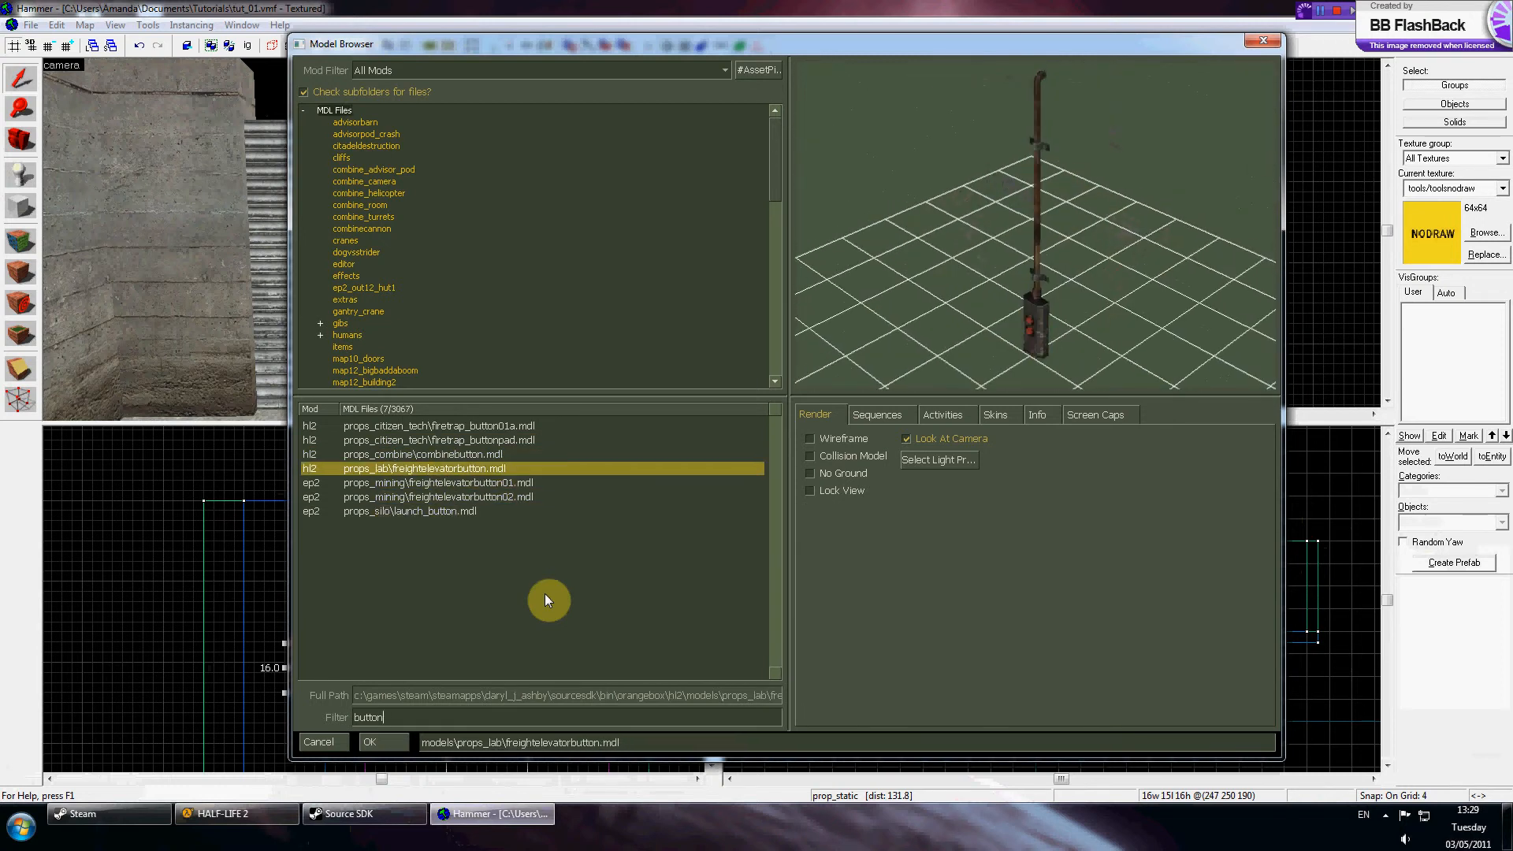
key("Return")
left_click(978, 596)
left_click(996, 225)
Step: Turn the button prop to face away from the wall and position it against the wall beside the door at a reachable height
scroll(1016, 196, "down", 7)
scroll(1030, 258, "up", 3)
scroll(1029, 257, "up", 8)
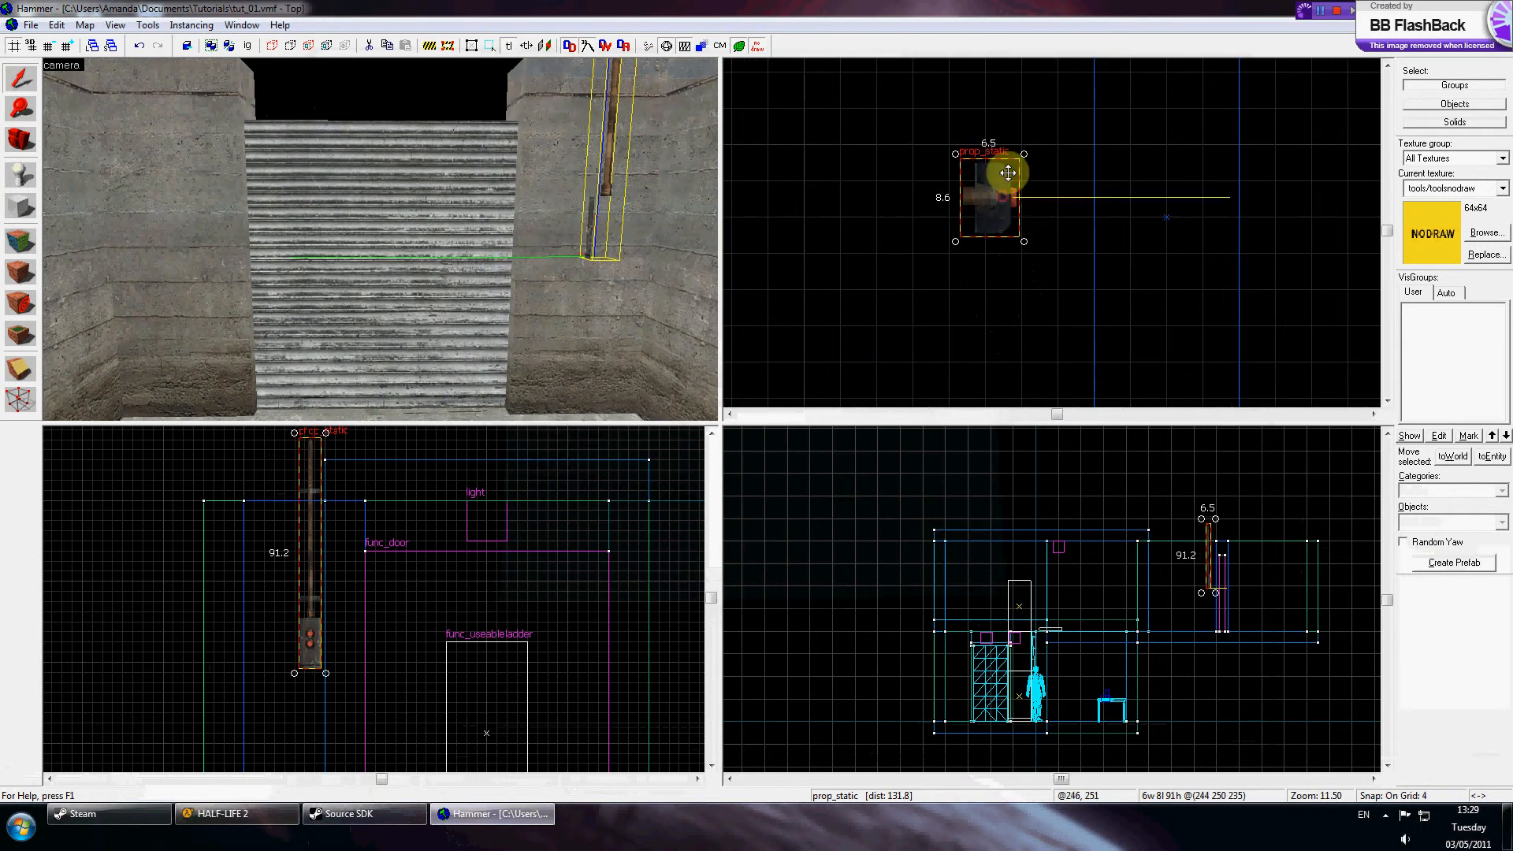
left_click_drag(1023, 153, 1095, 212)
scroll(1218, 583, "up", 7)
left_click_drag(1208, 603, 1207, 657)
scroll(1042, 632, "down", 6)
scroll(1044, 634, "up", 3)
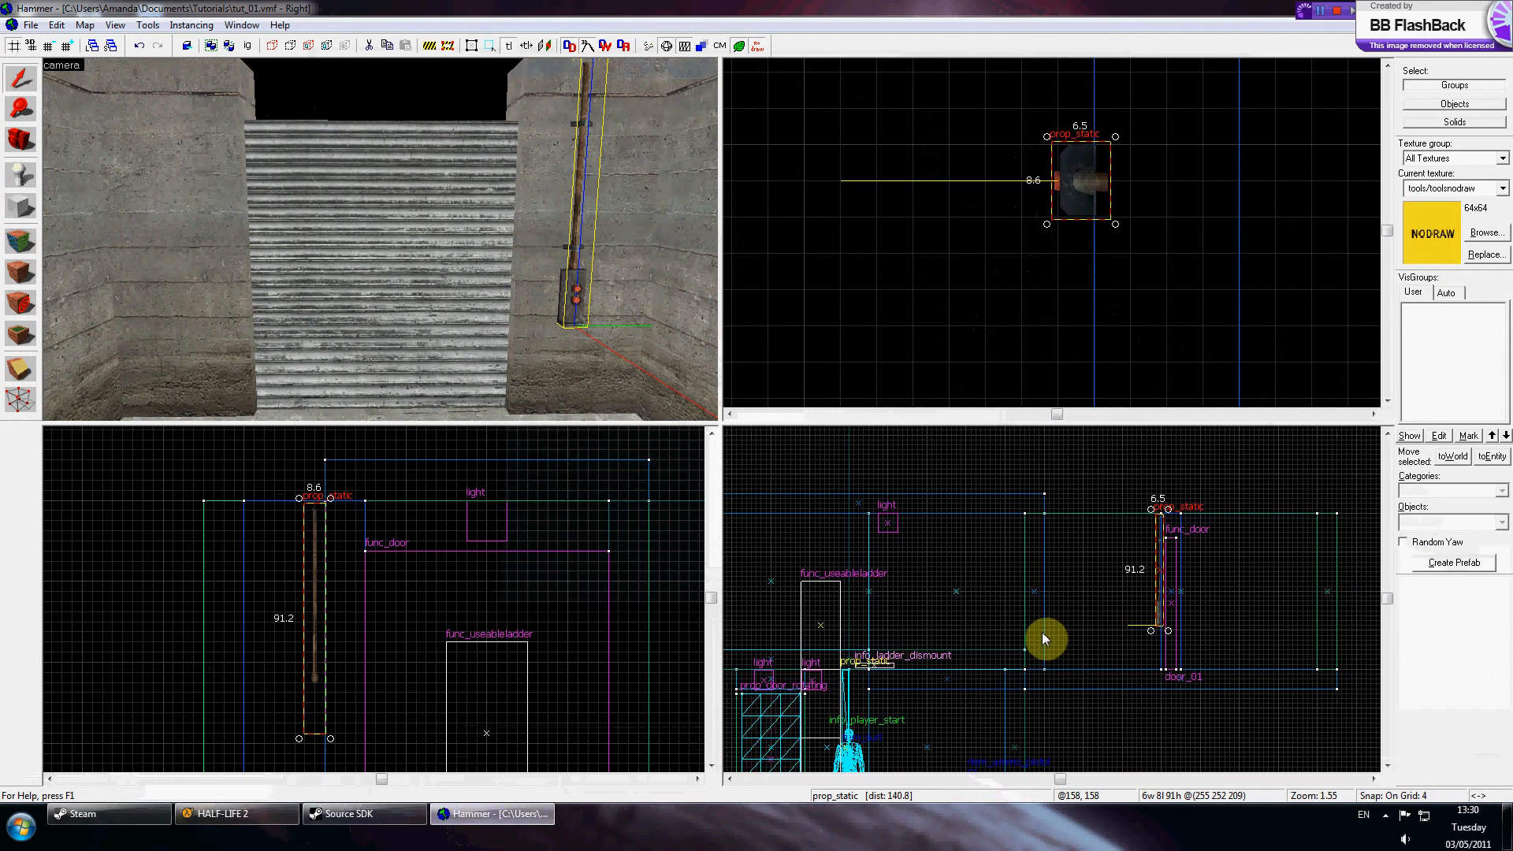
left_click(1162, 606)
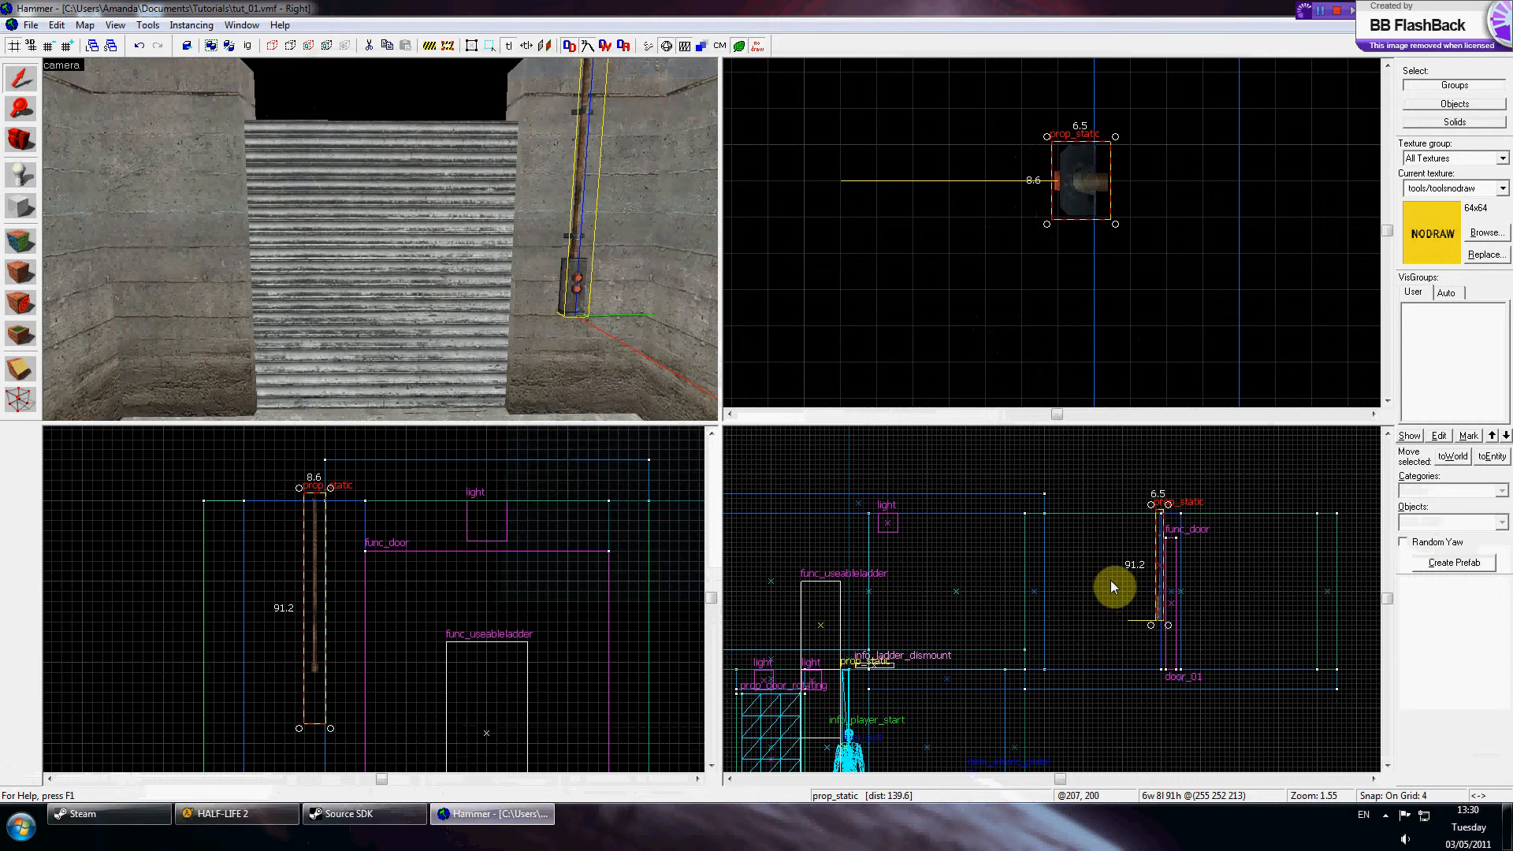
left_click(1062, 292)
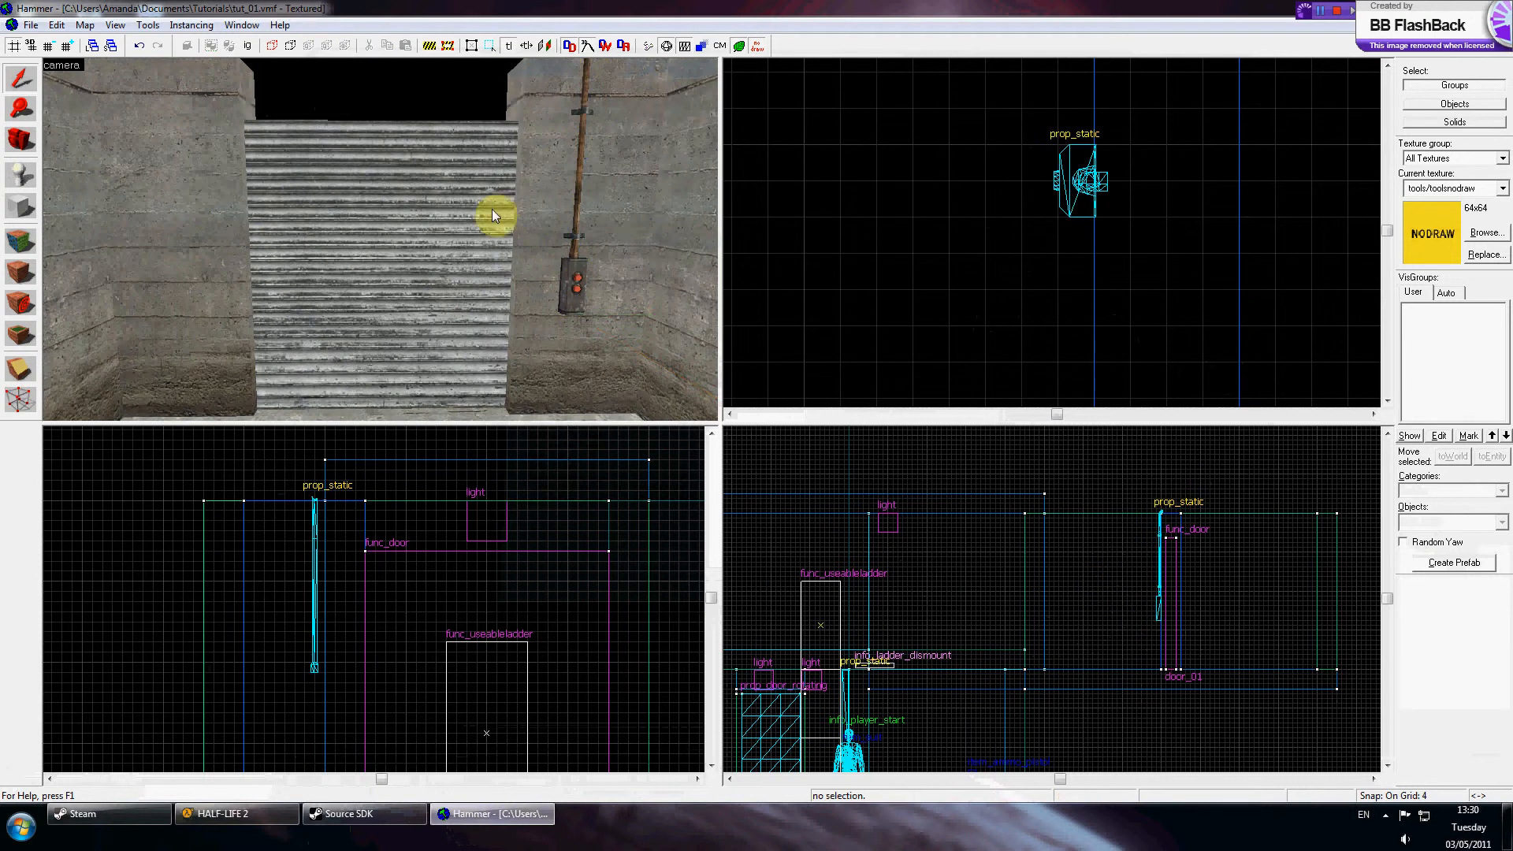
Step: Create a block filling the gap above the shutter door between the two partition walls
left_click_drag(490, 245, 493, 153)
left_click(493, 153)
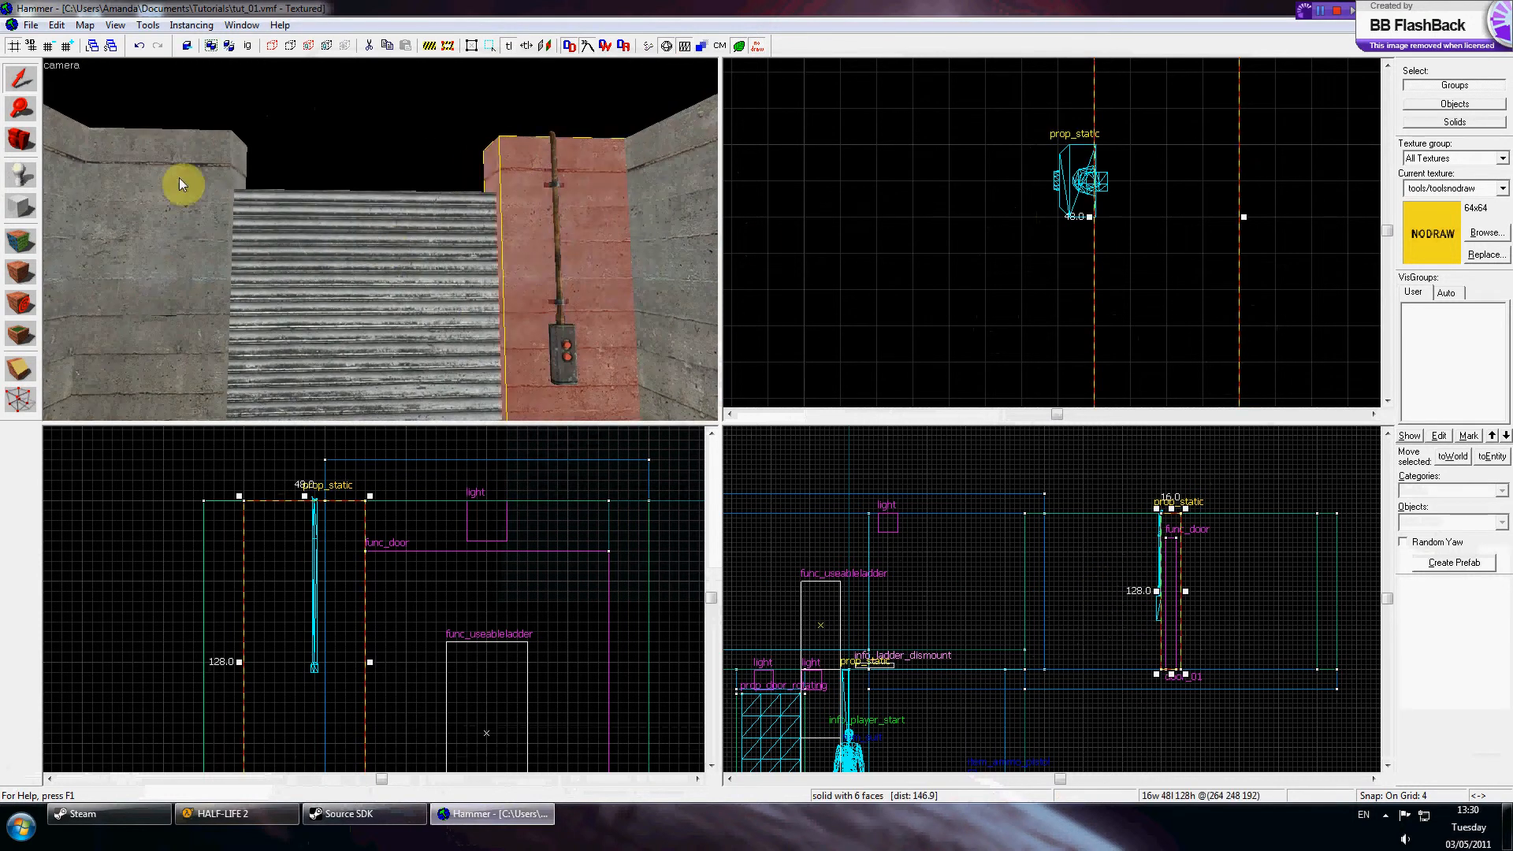
left_click(30, 199)
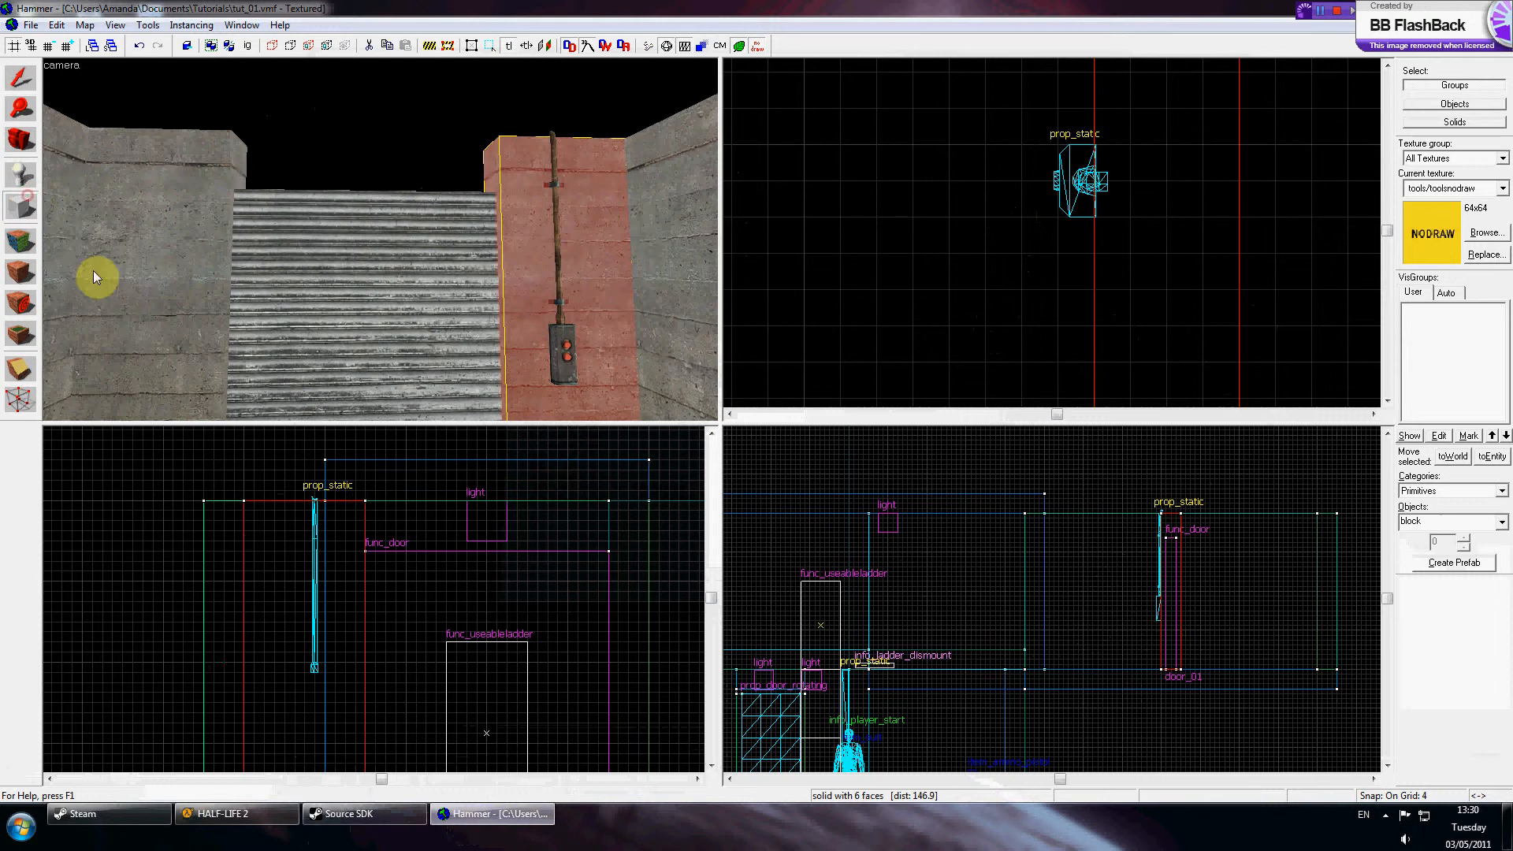
left_click_drag(364, 501, 602, 553)
key("Return")
Step: Pick up the adjacent wall's concrete texture and apply it to the block above the door
left_click(28, 246)
left_click(164, 177)
right_click(241, 165)
key("z")
key("w")
key("s")
key("z")
key("w")
key("s")
key("z")
left_click(394, 243)
key("z")
key("w")
key("w")
key("z")
key("s")
left_click(882, 260)
Step: Create a 4 × 8 × 20 unit nodraw block directly in front of the button box on the prop
key("z")
key("w")
key("z")
left_click(381, 246)
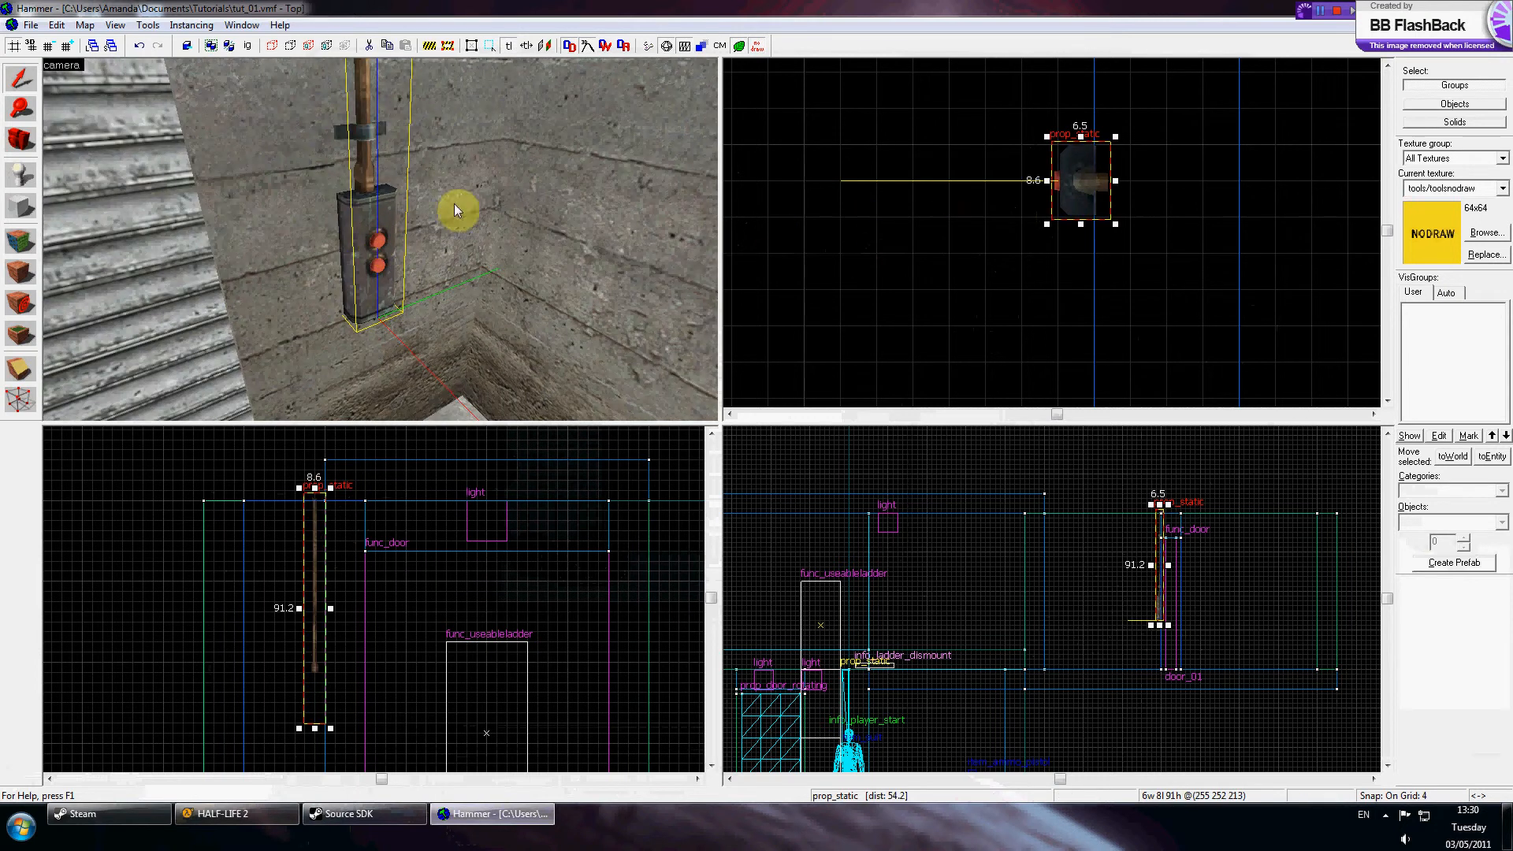
left_click(23, 206)
scroll(1030, 156, "up", 2)
left_click_drag(1023, 148, 1072, 248)
left_click_drag(314, 489, 356, 666)
scroll(1213, 658, "up", 8)
left_click_drag(1080, 639, 1081, 652)
scroll(1089, 551, "up", 3)
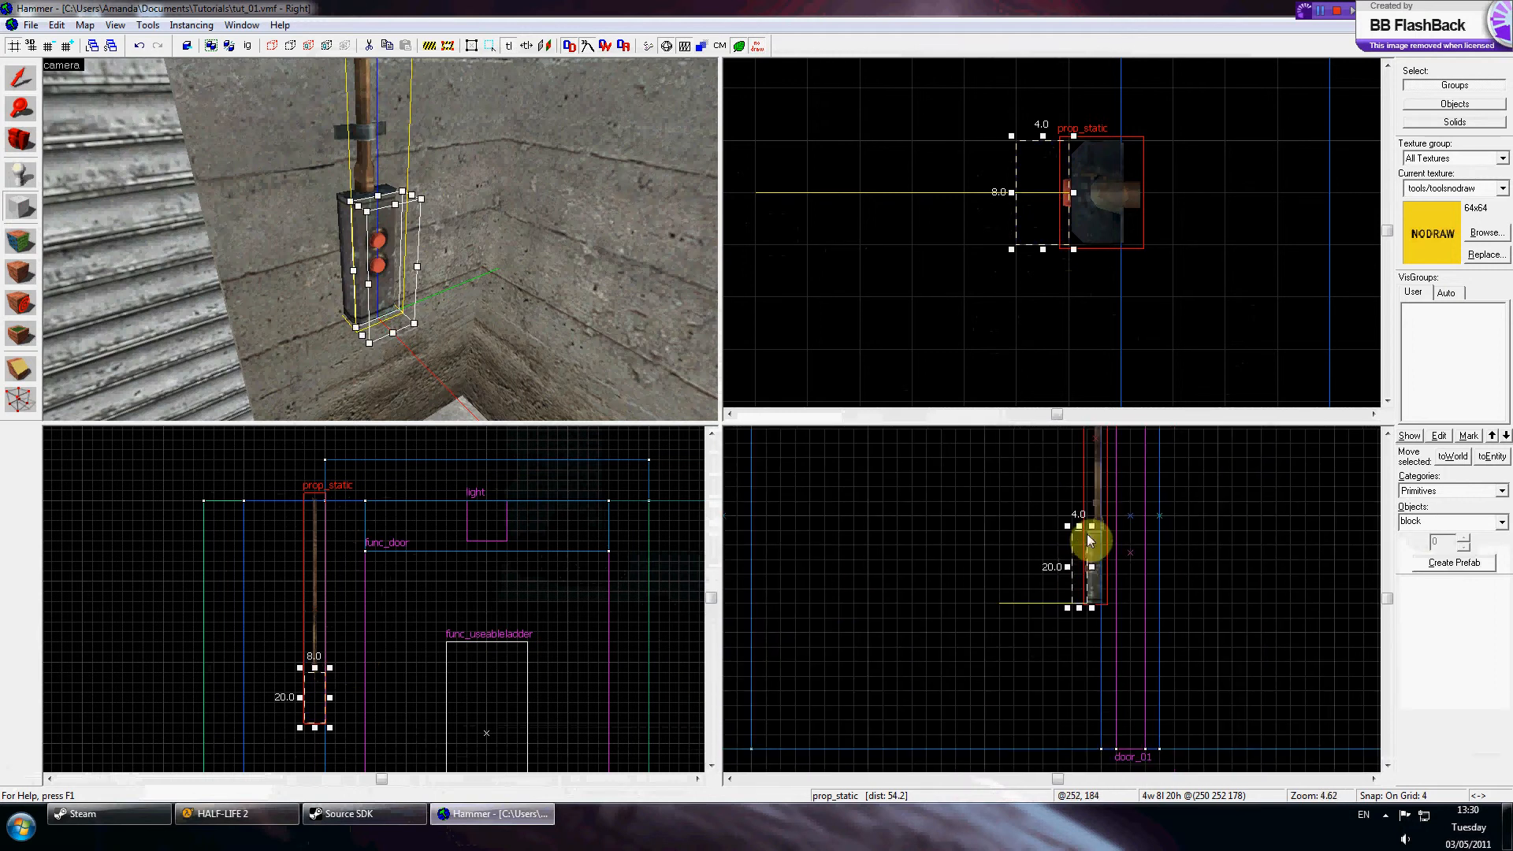
key("Return")
Step: Tie the small nodraw block in front of the button prop to an entity of class func_button
key("z")
key("w")
key("a")
key("d")
key("s")
key("z")
left_click(33, 85)
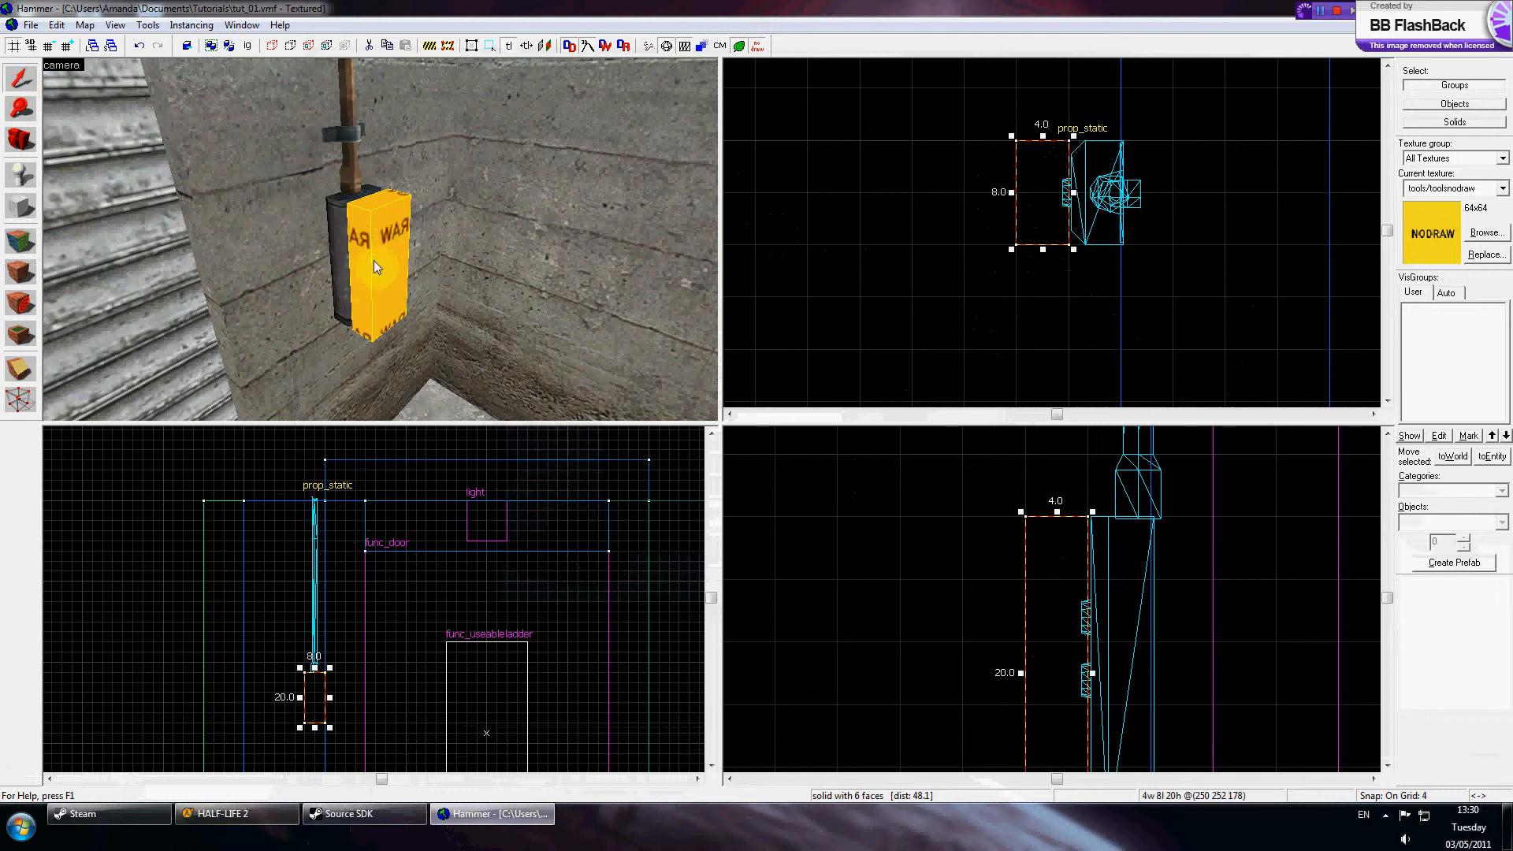
key("ctrl+t")
left_click_drag(596, 293, 538, 296)
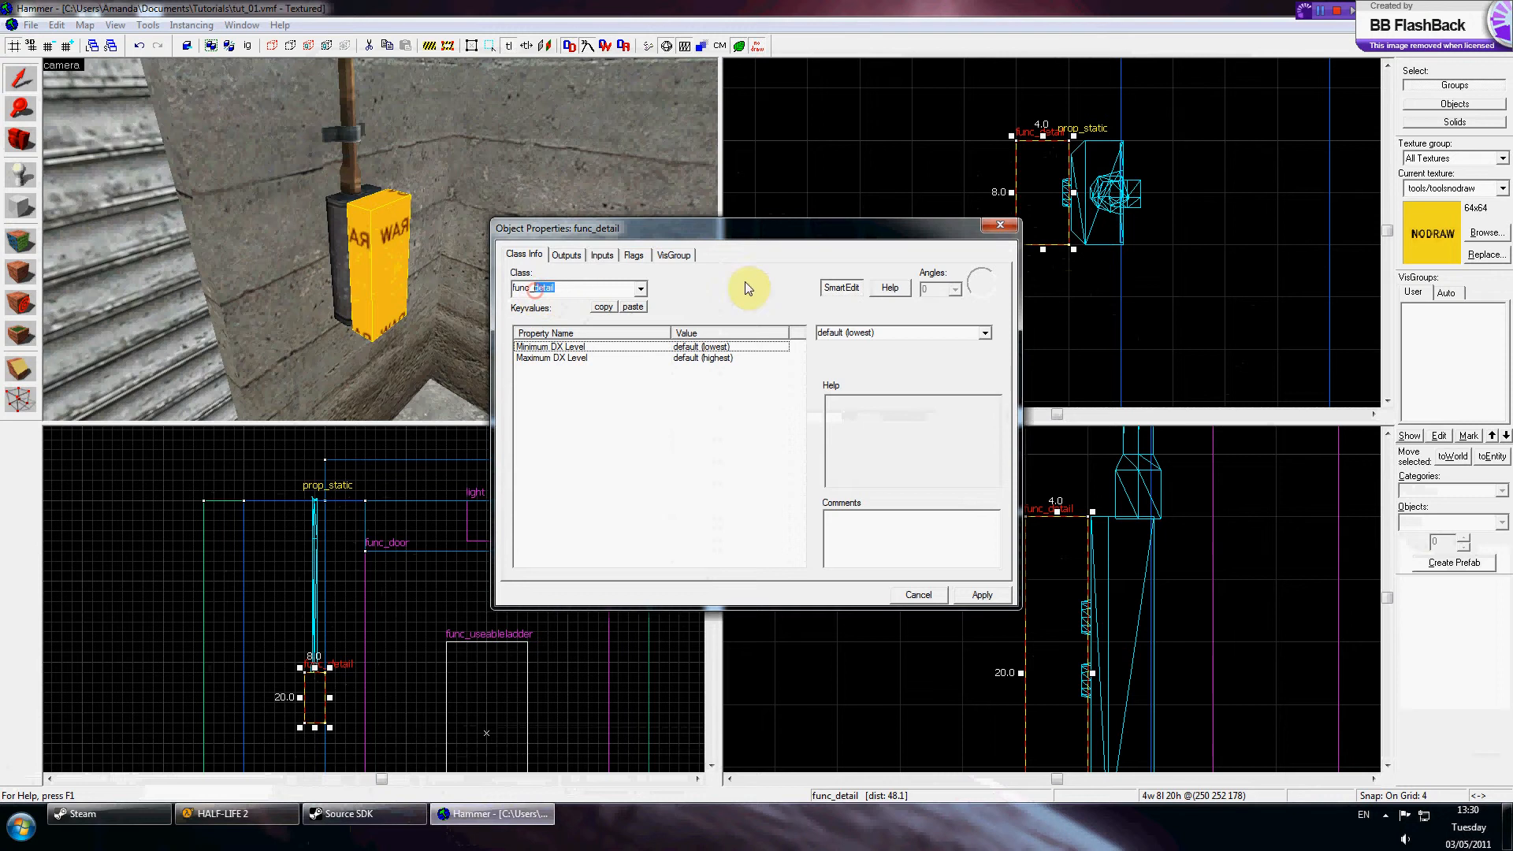
type("button")
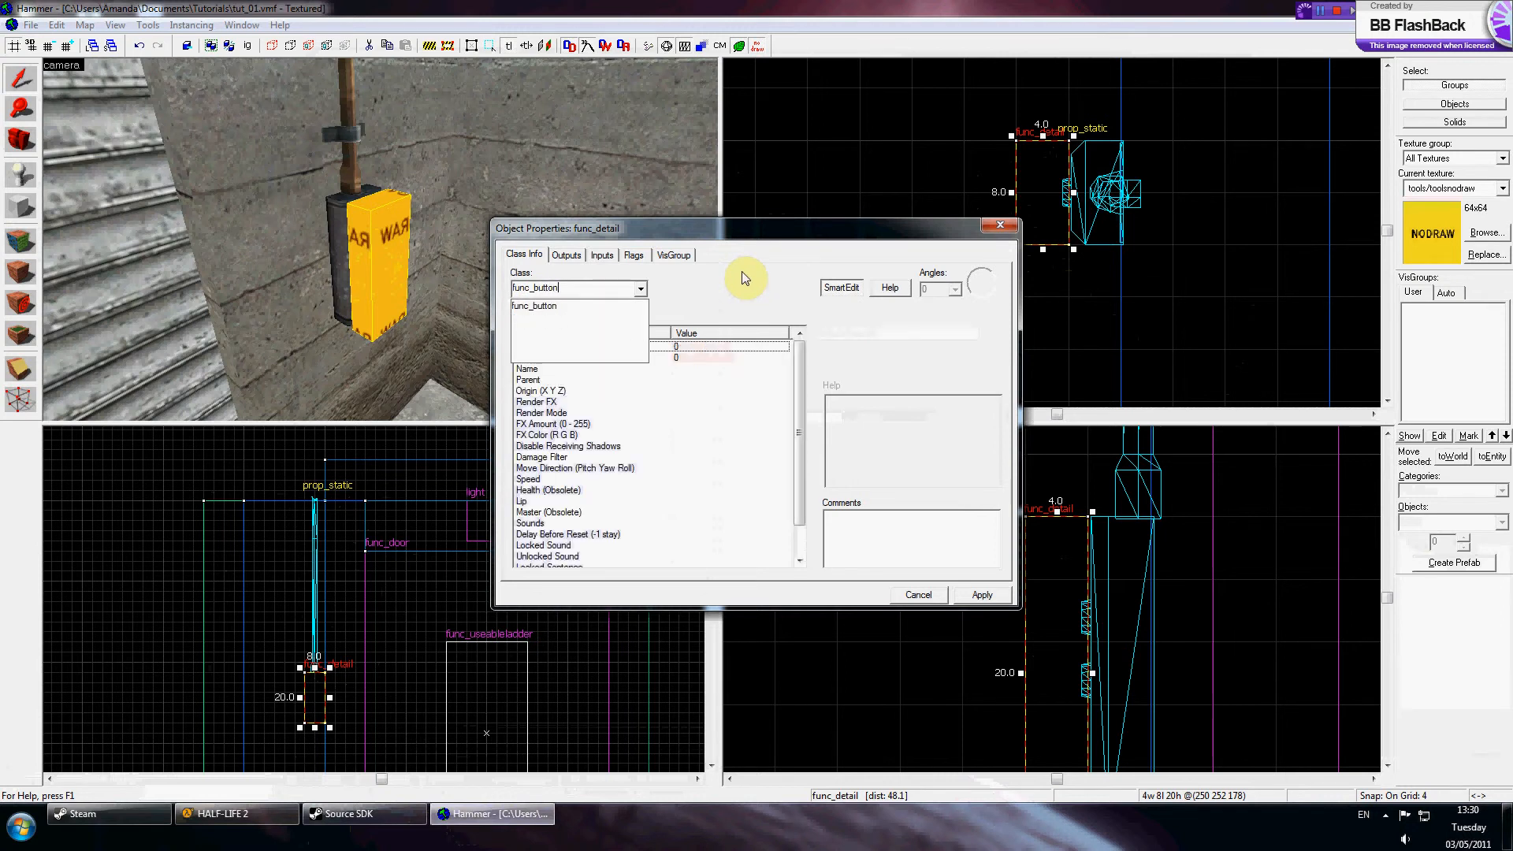
key("Return")
left_click(982, 594)
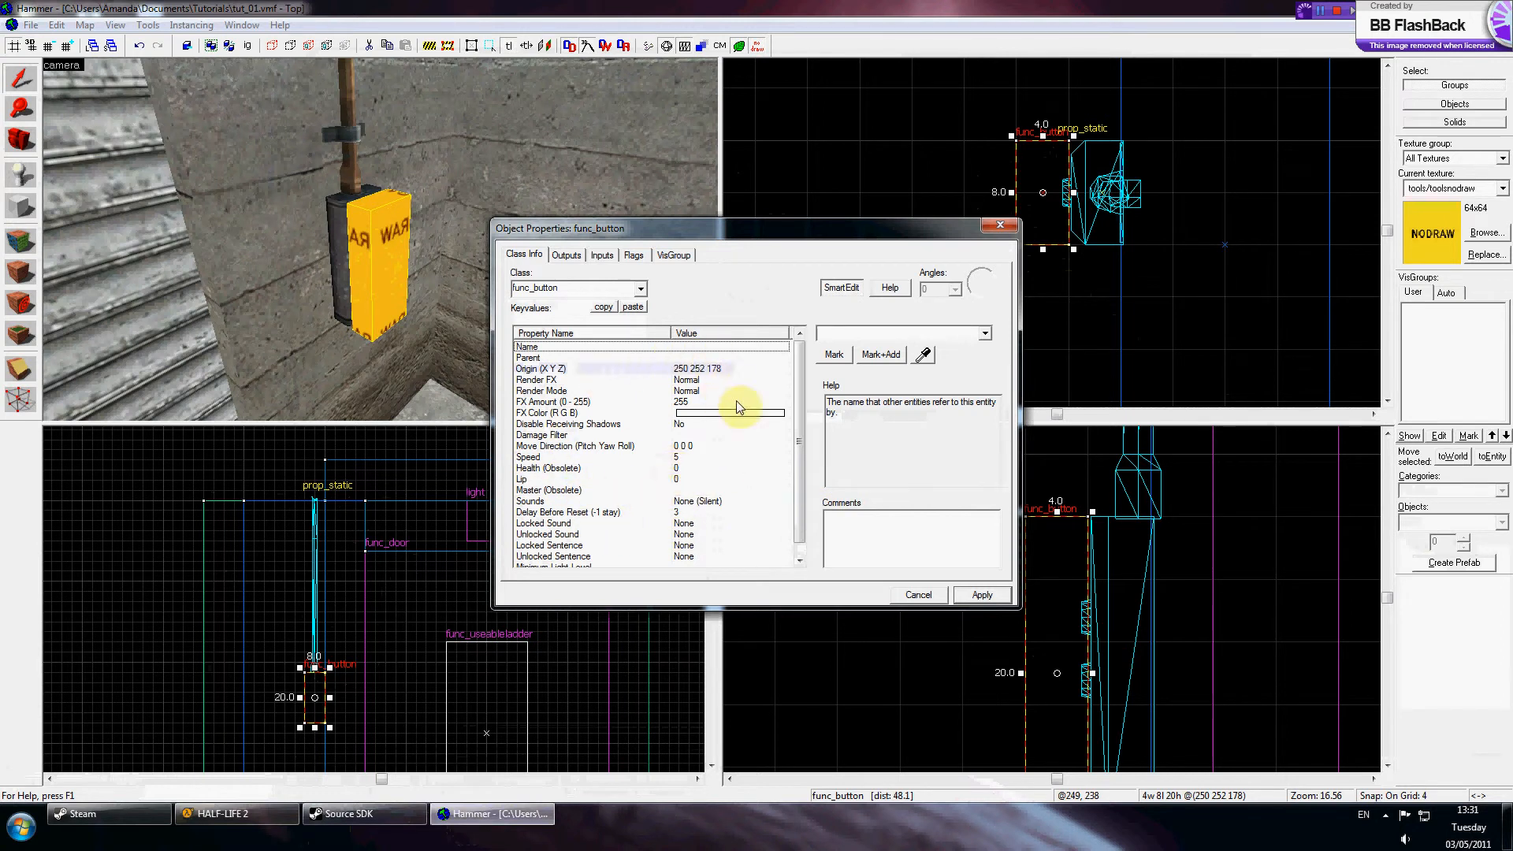
Step: Add an OnPressed output to the func_button and target the shutter door entity door_01
left_click(799, 417)
left_click_drag(802, 428, 800, 452)
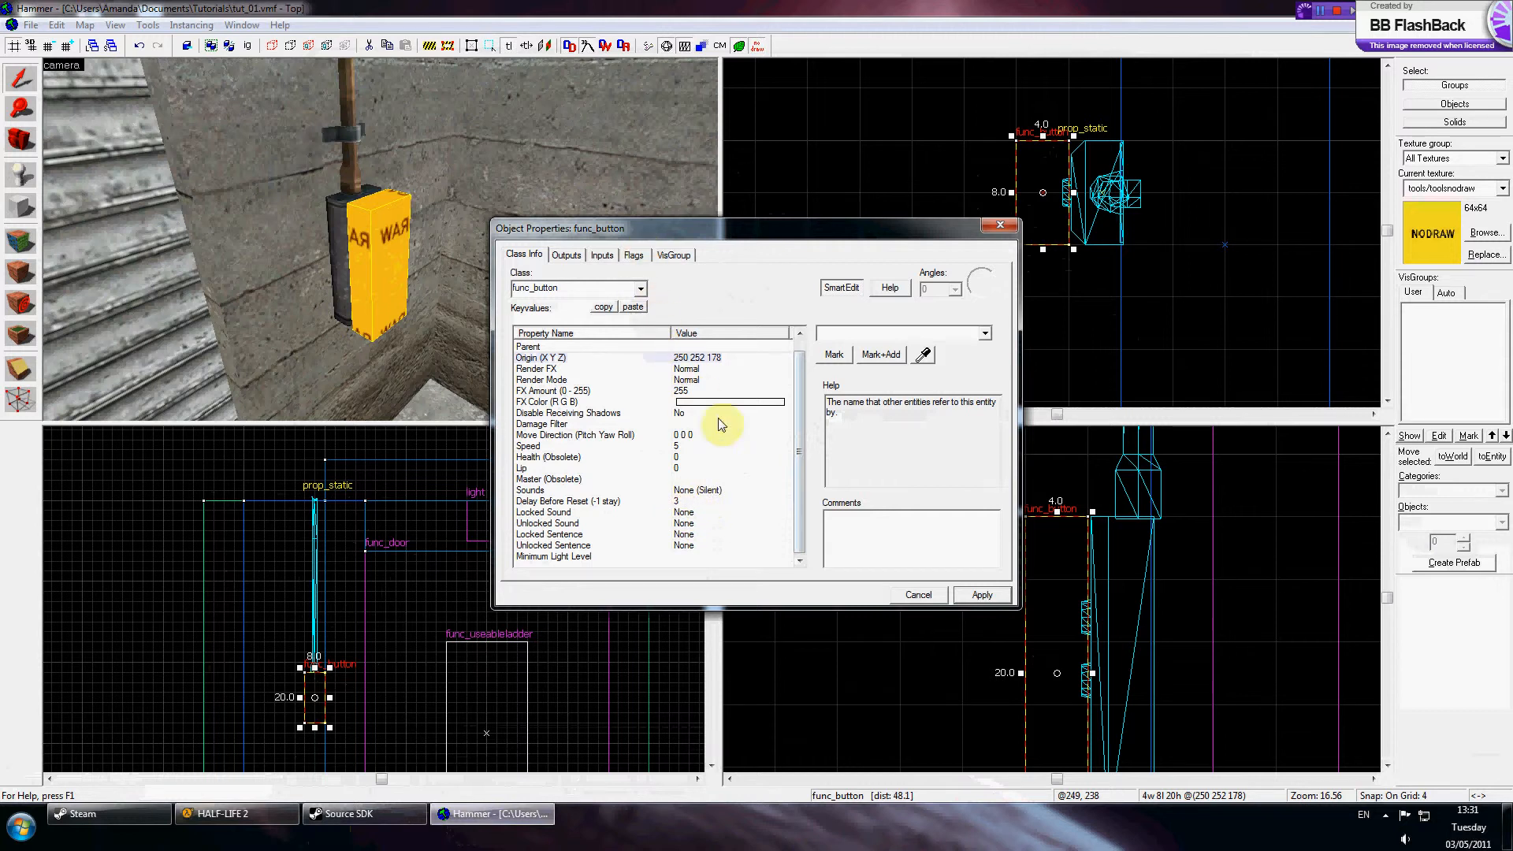
left_click_drag(797, 449, 797, 438)
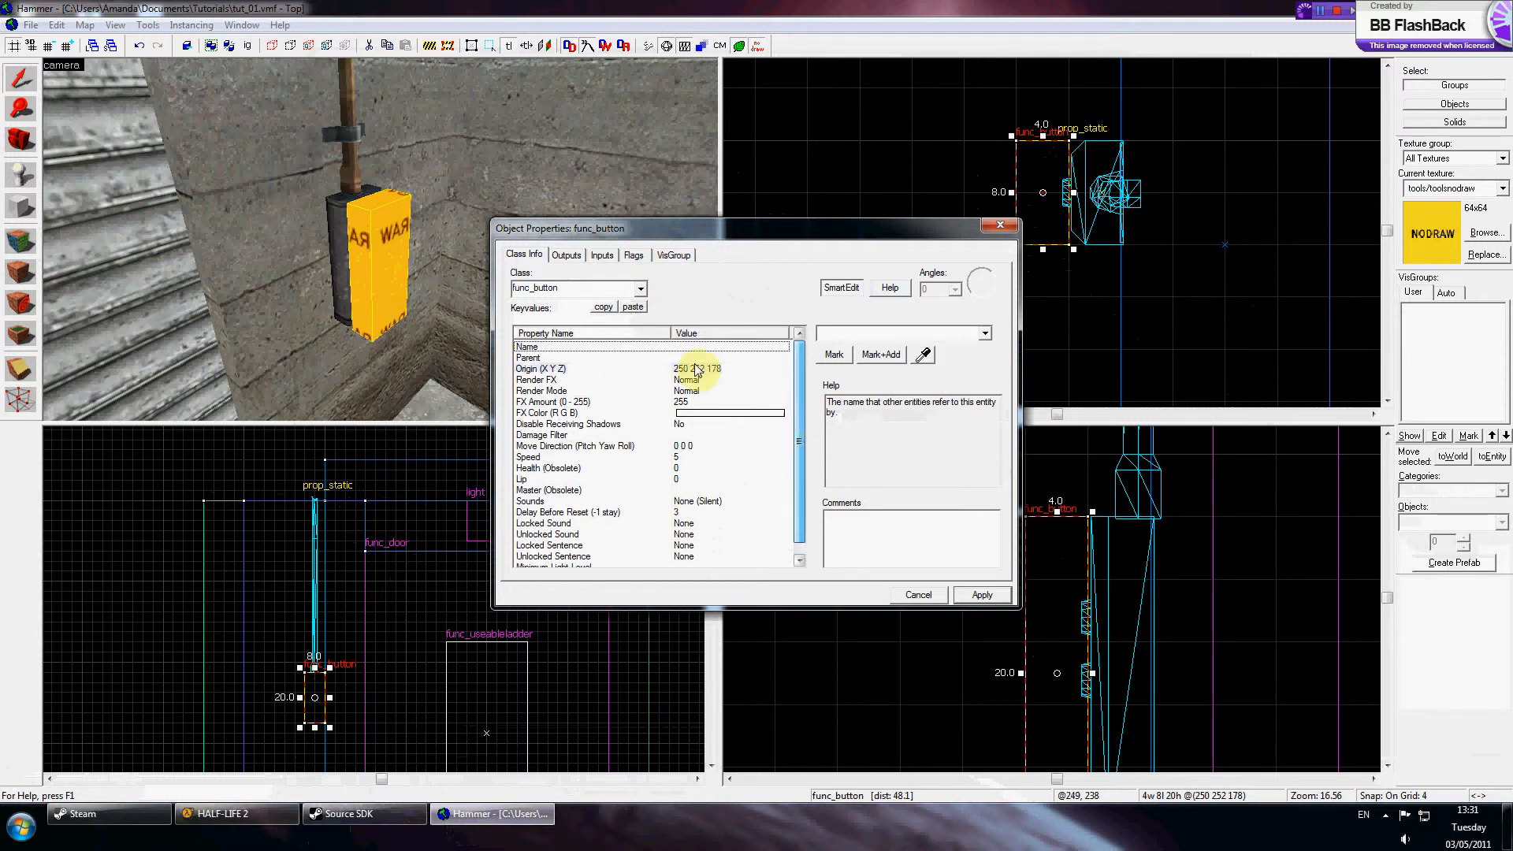
left_click(566, 256)
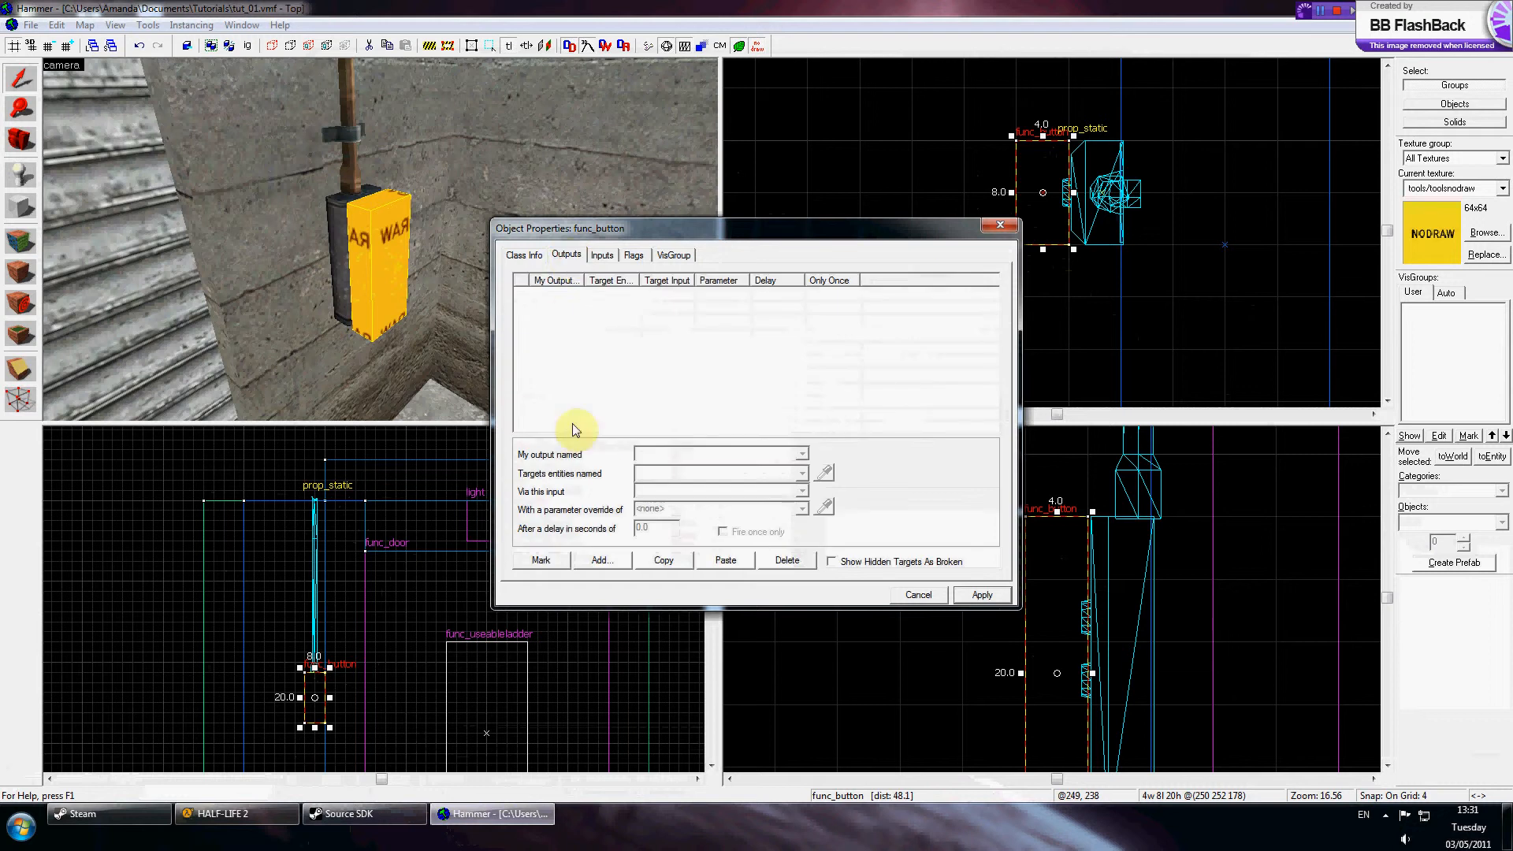
left_click(607, 560)
left_click(801, 454)
left_click(726, 498)
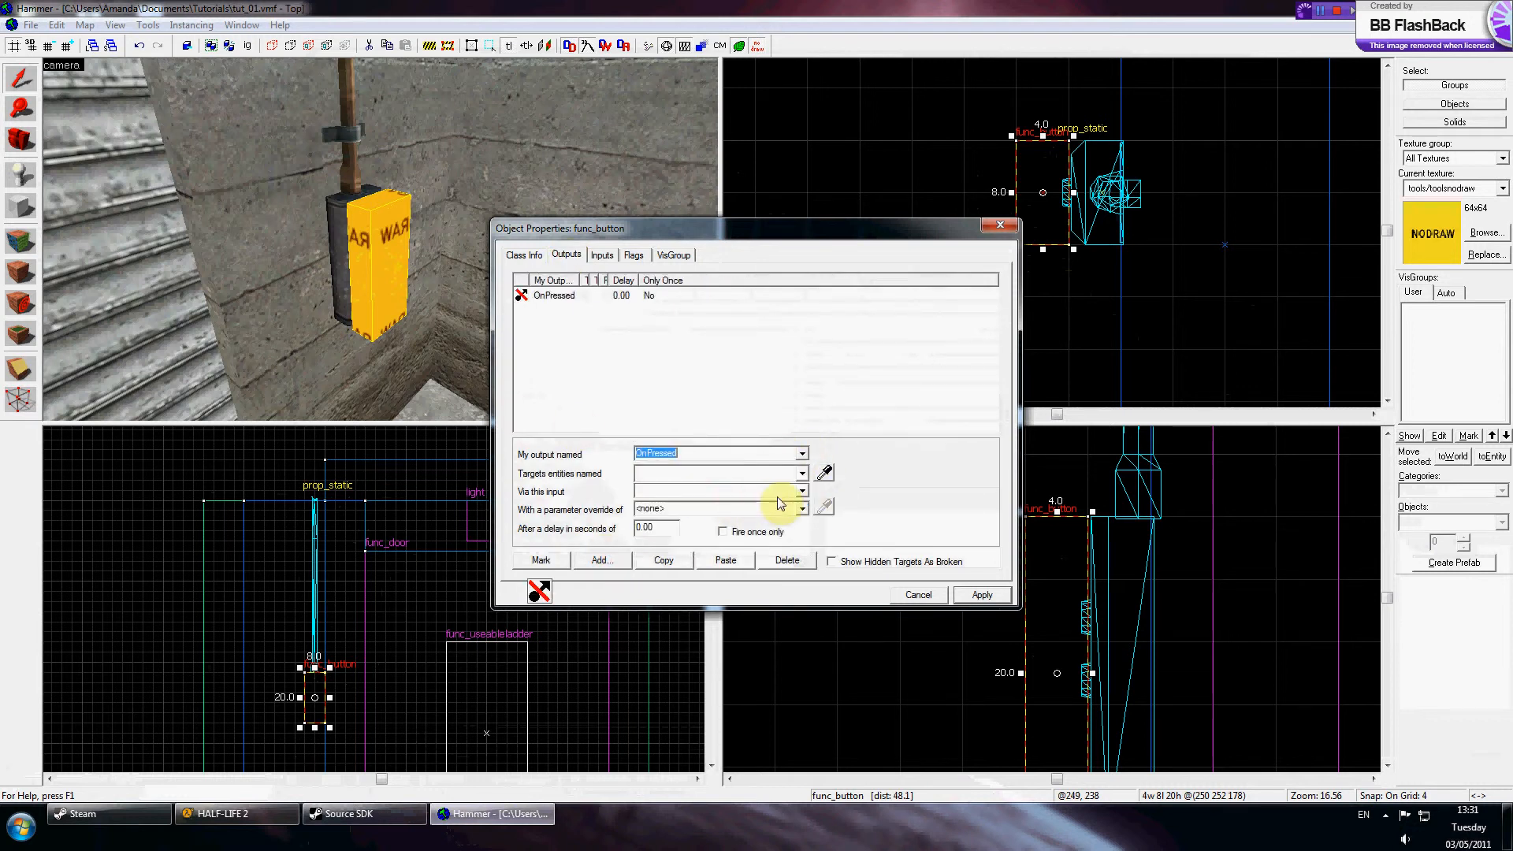
left_click(824, 474)
left_click(150, 296)
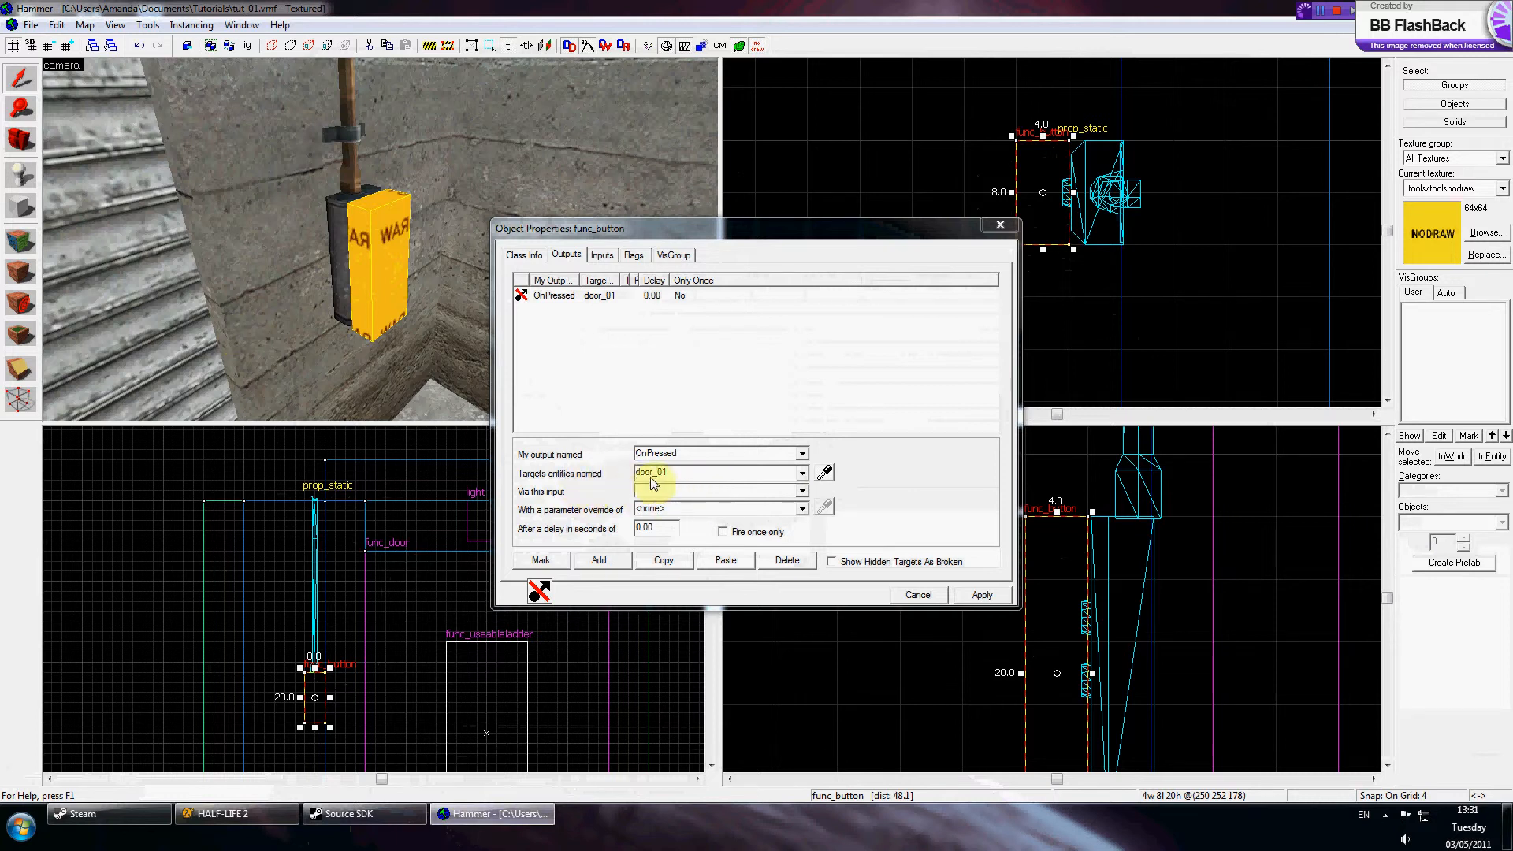
Step: Set the button output's input to Open, apply it and close the button's properties
left_click(802, 491)
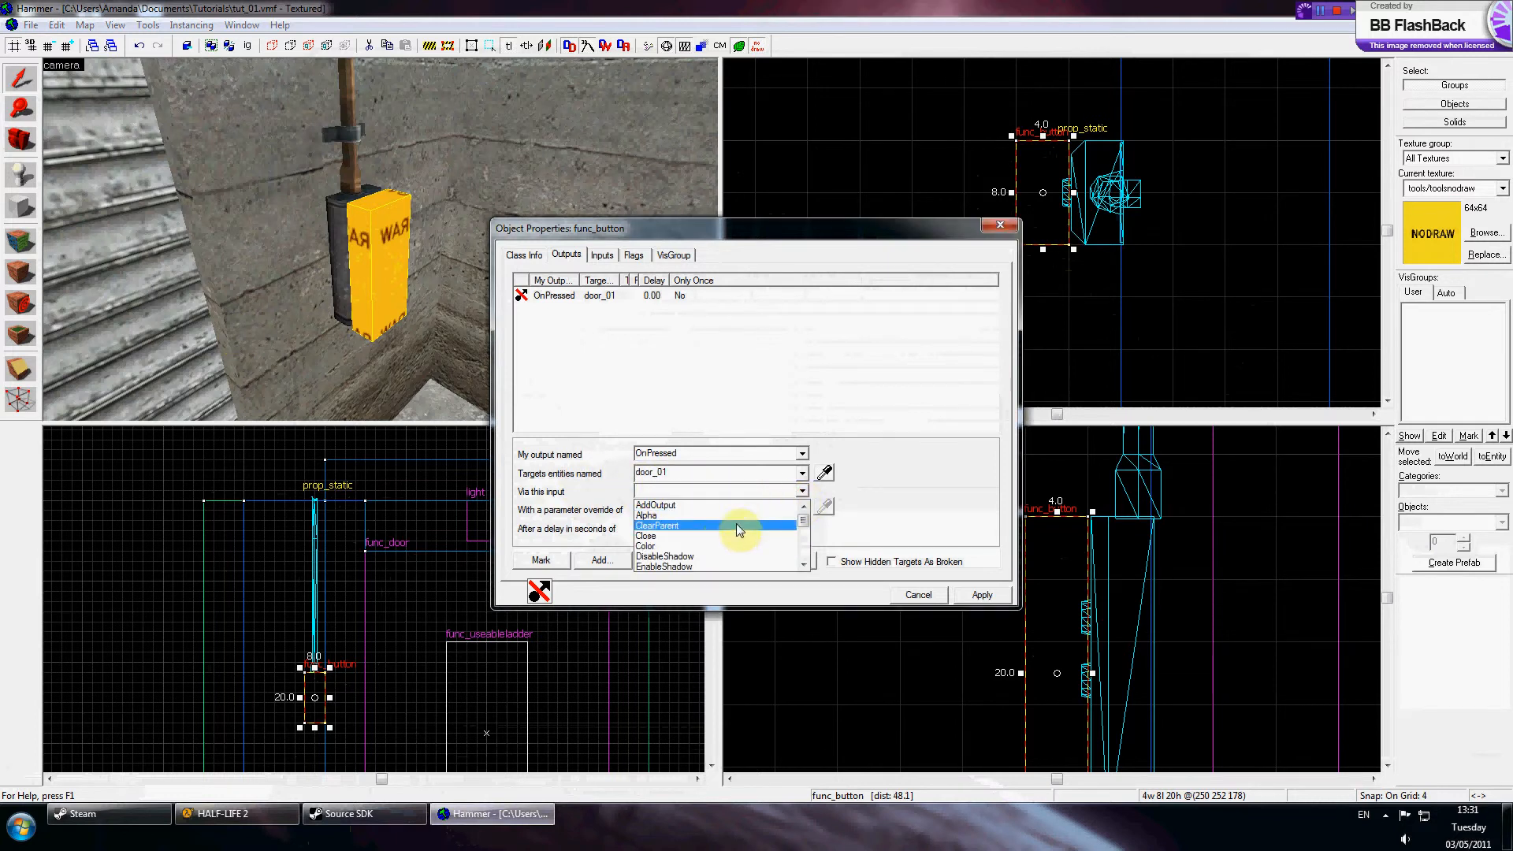
left_click(803, 547)
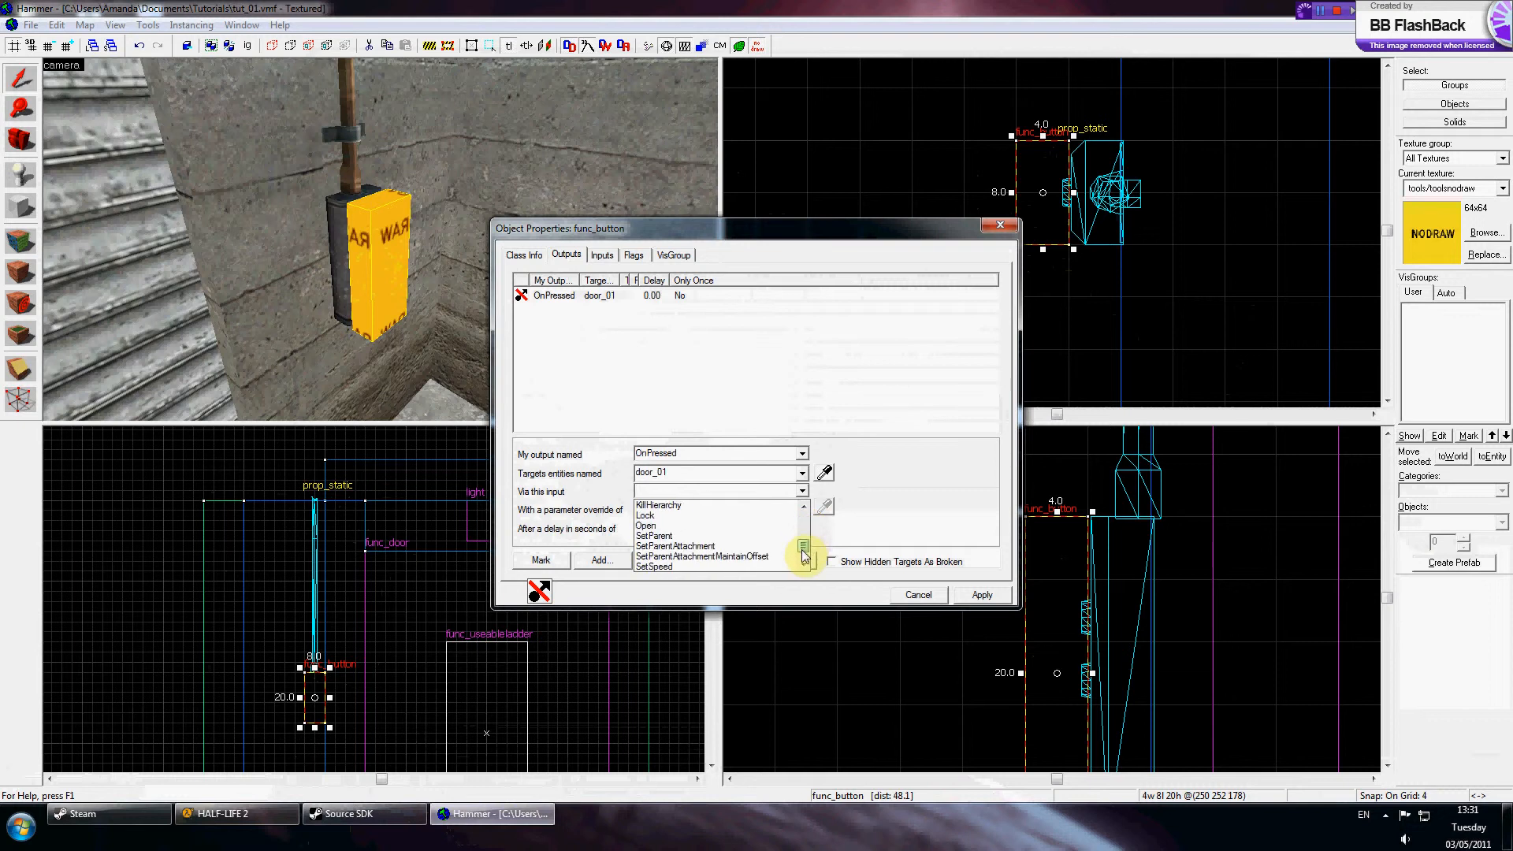
left_click(720, 526)
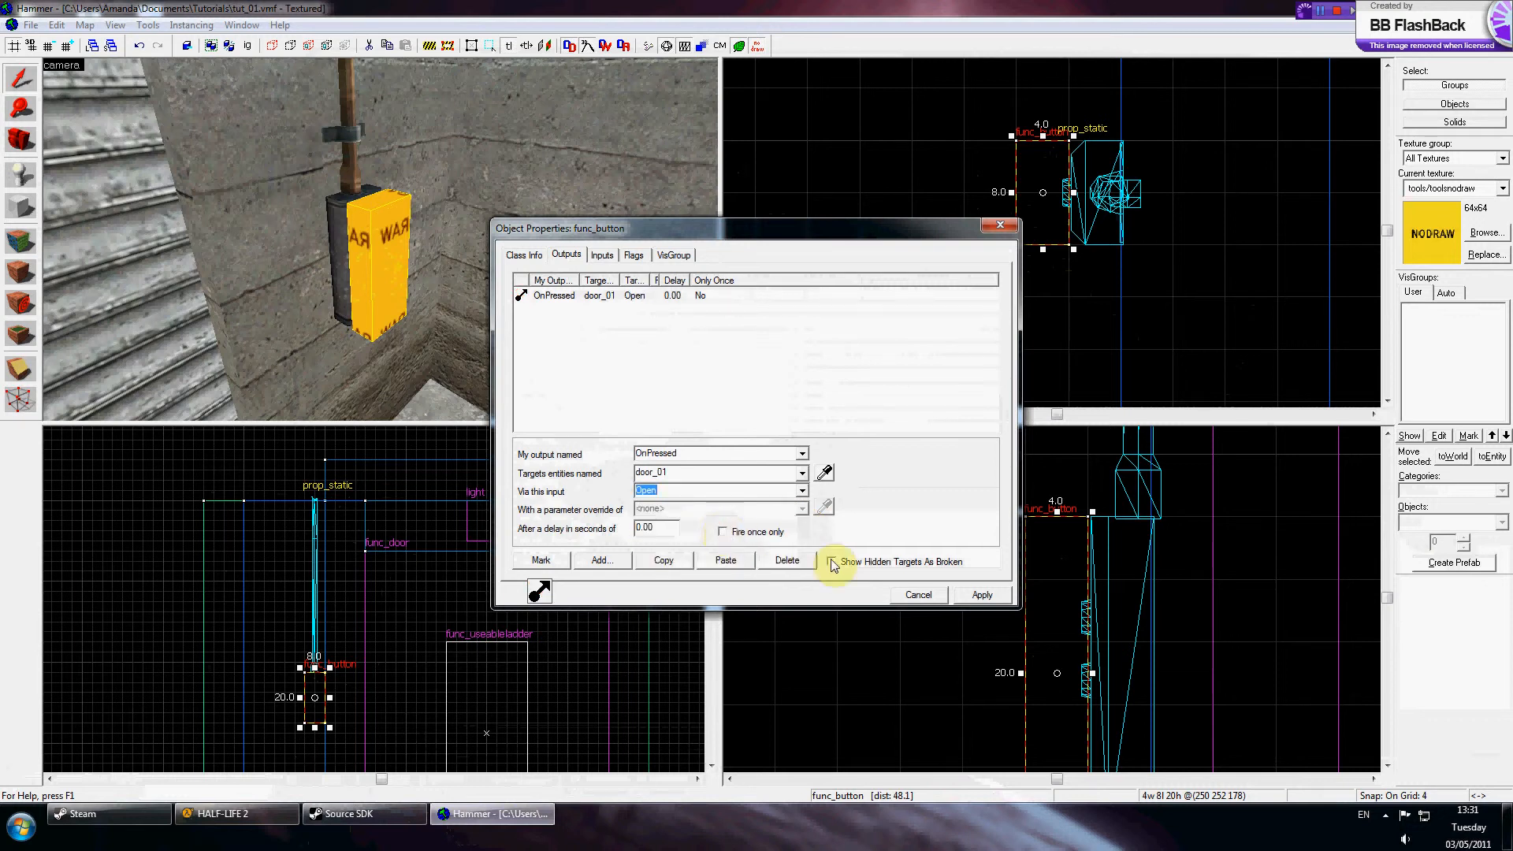
left_click(976, 595)
left_click(371, 287)
scroll(381, 239, "down", 3)
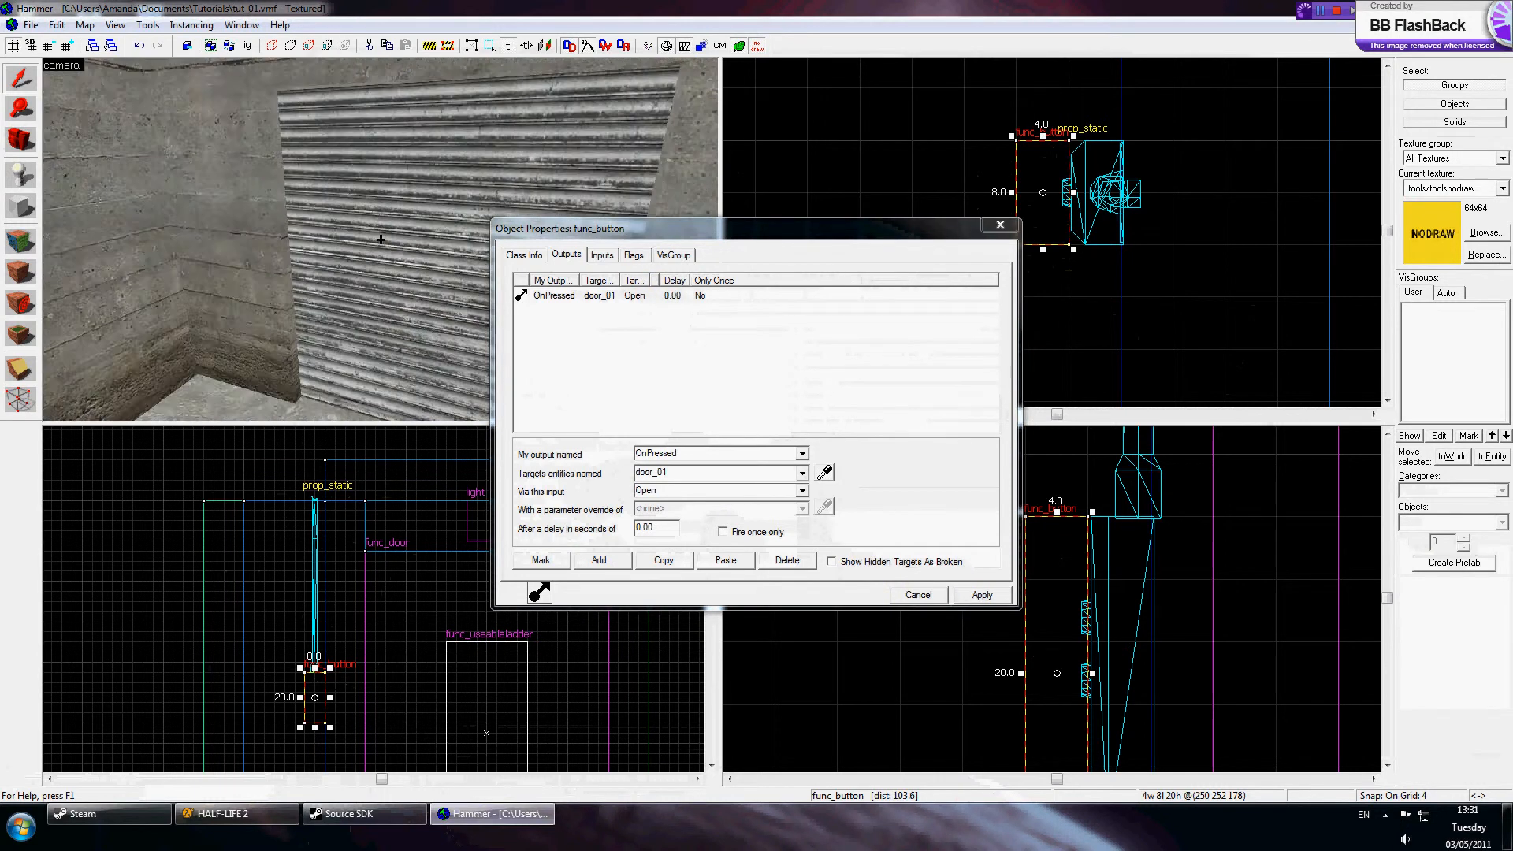
key("z")
left_click_drag(482, 260, 381, 239)
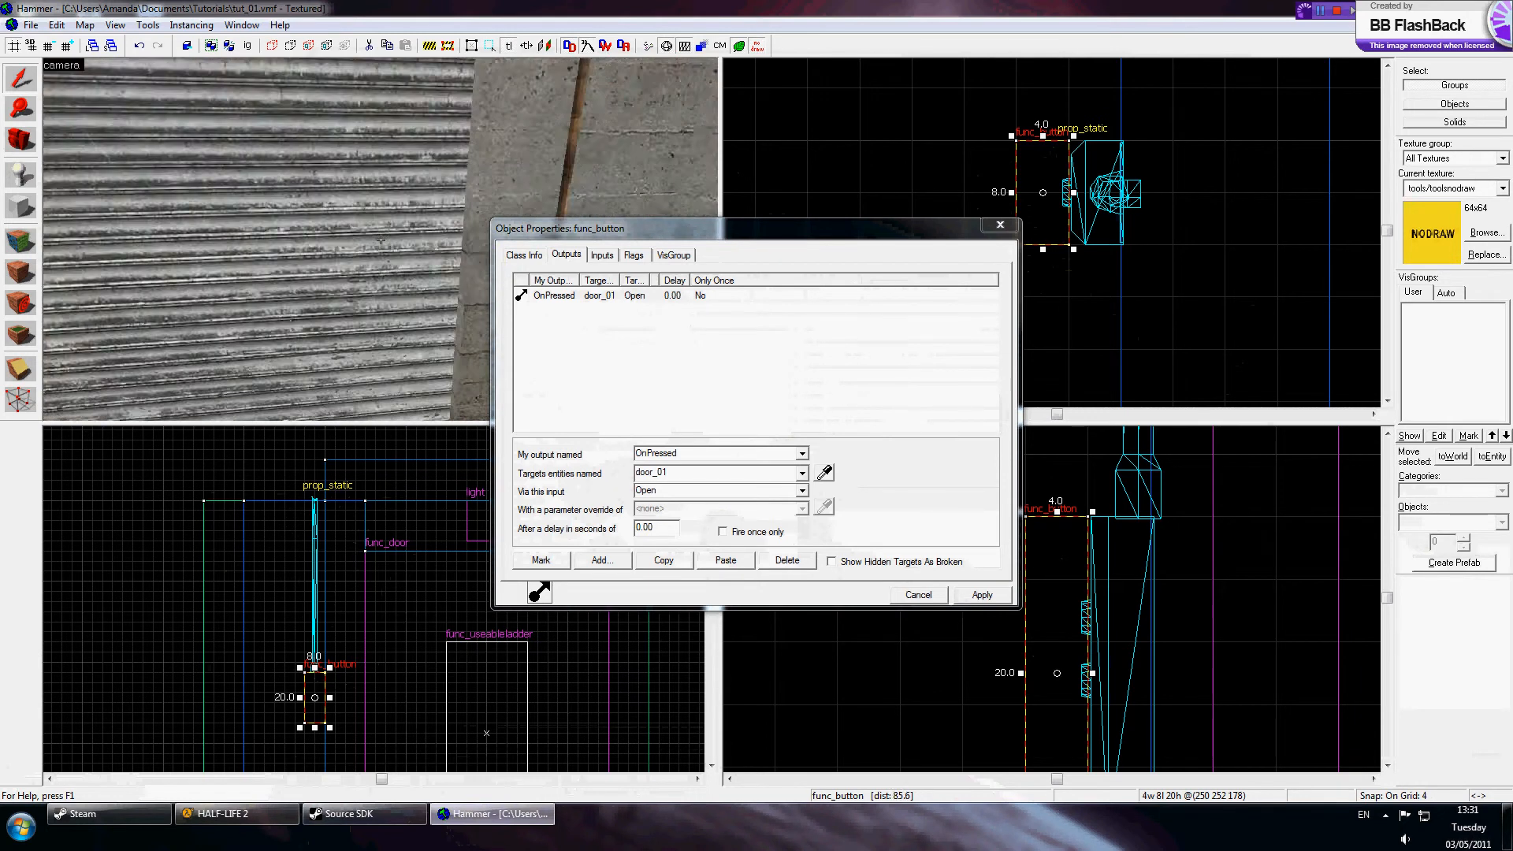
key("z")
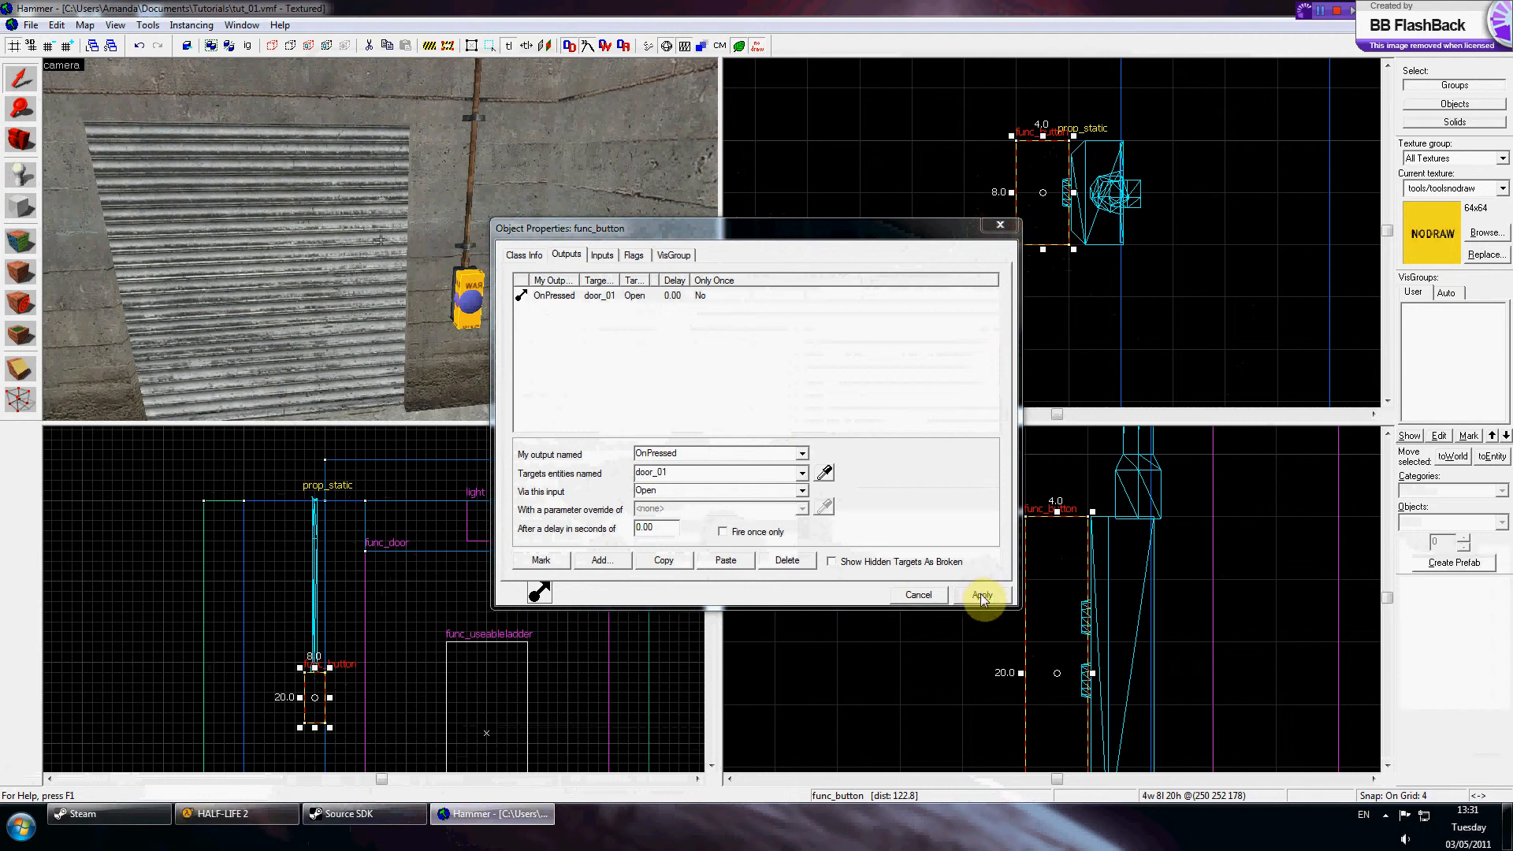
left_click(1000, 225)
left_click(898, 162)
Step: Outline an 80 × 192 × 128 unit block on a 16-unit grid, against the far wall of the room behind the shutter door
key("w")
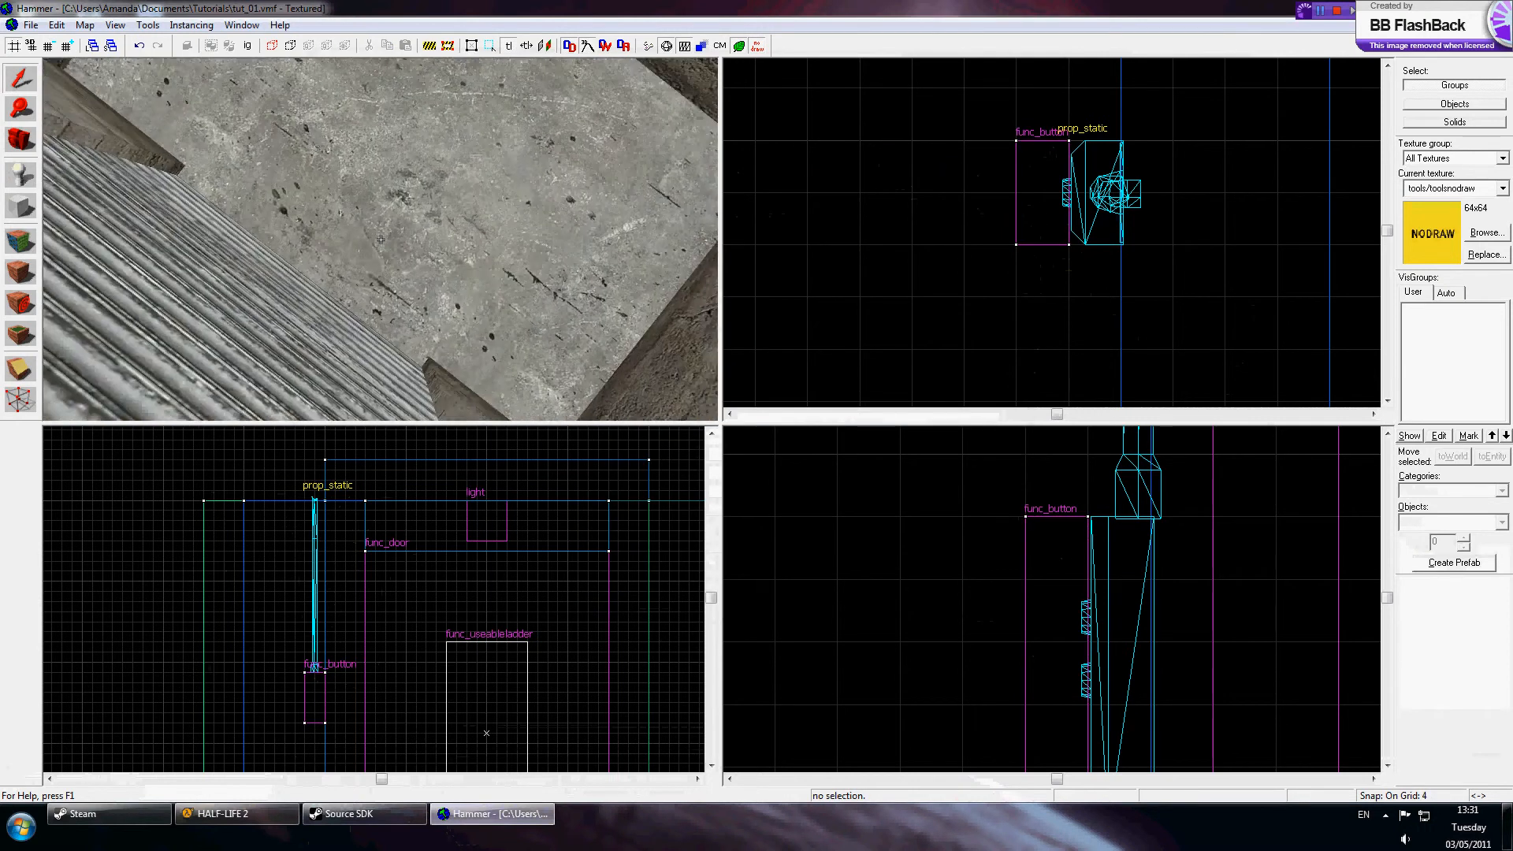
key("s")
key("z")
left_click(476, 235)
left_click(22, 208)
scroll(1040, 229, "down", 5)
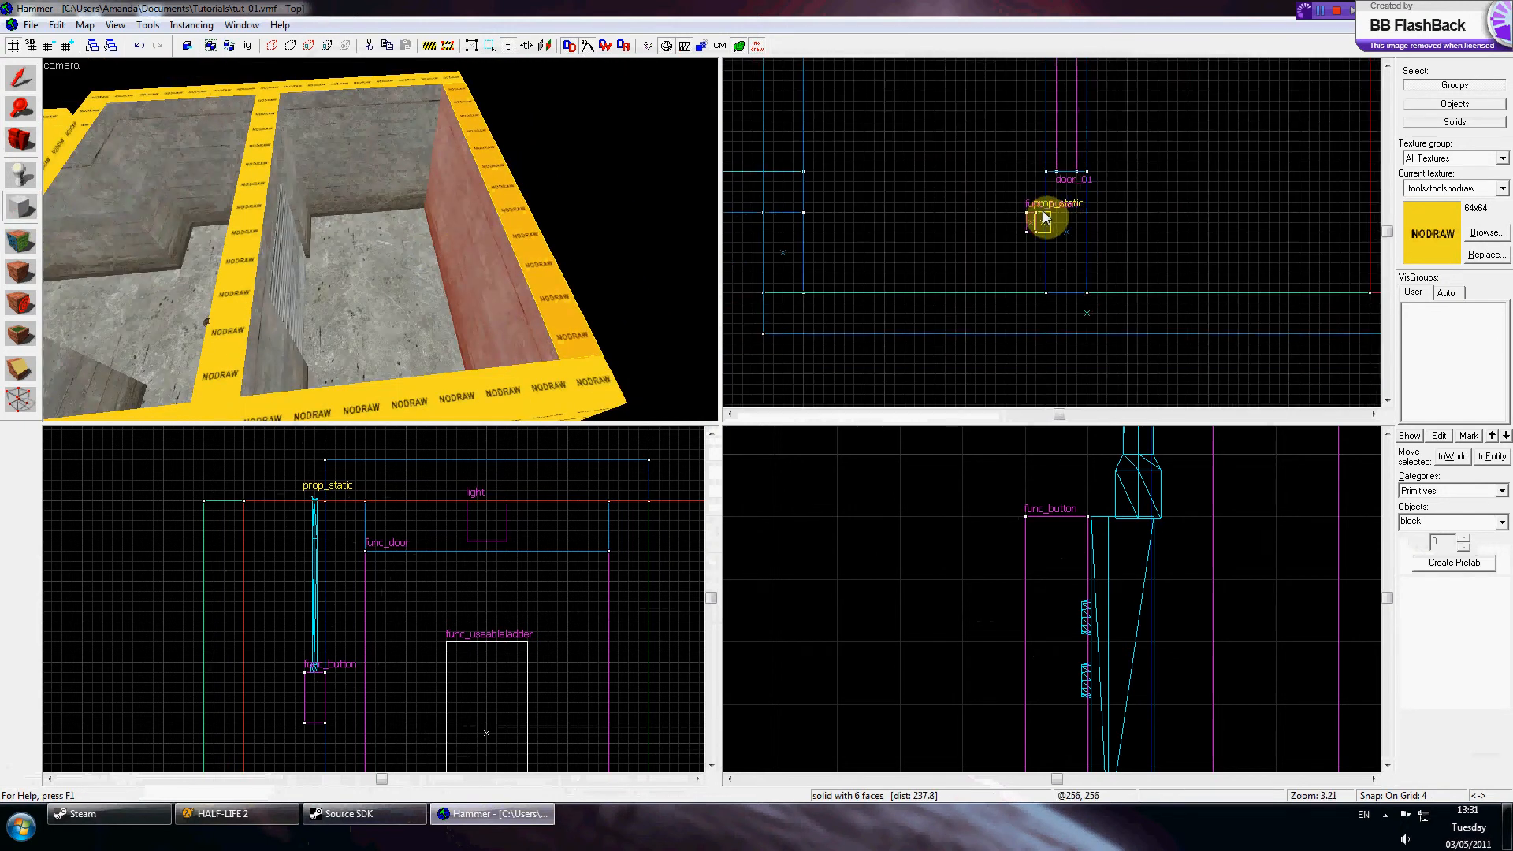
scroll(1119, 126, "up", 4)
scroll(1121, 125, "down", 4)
scroll(1123, 120, "up", 3)
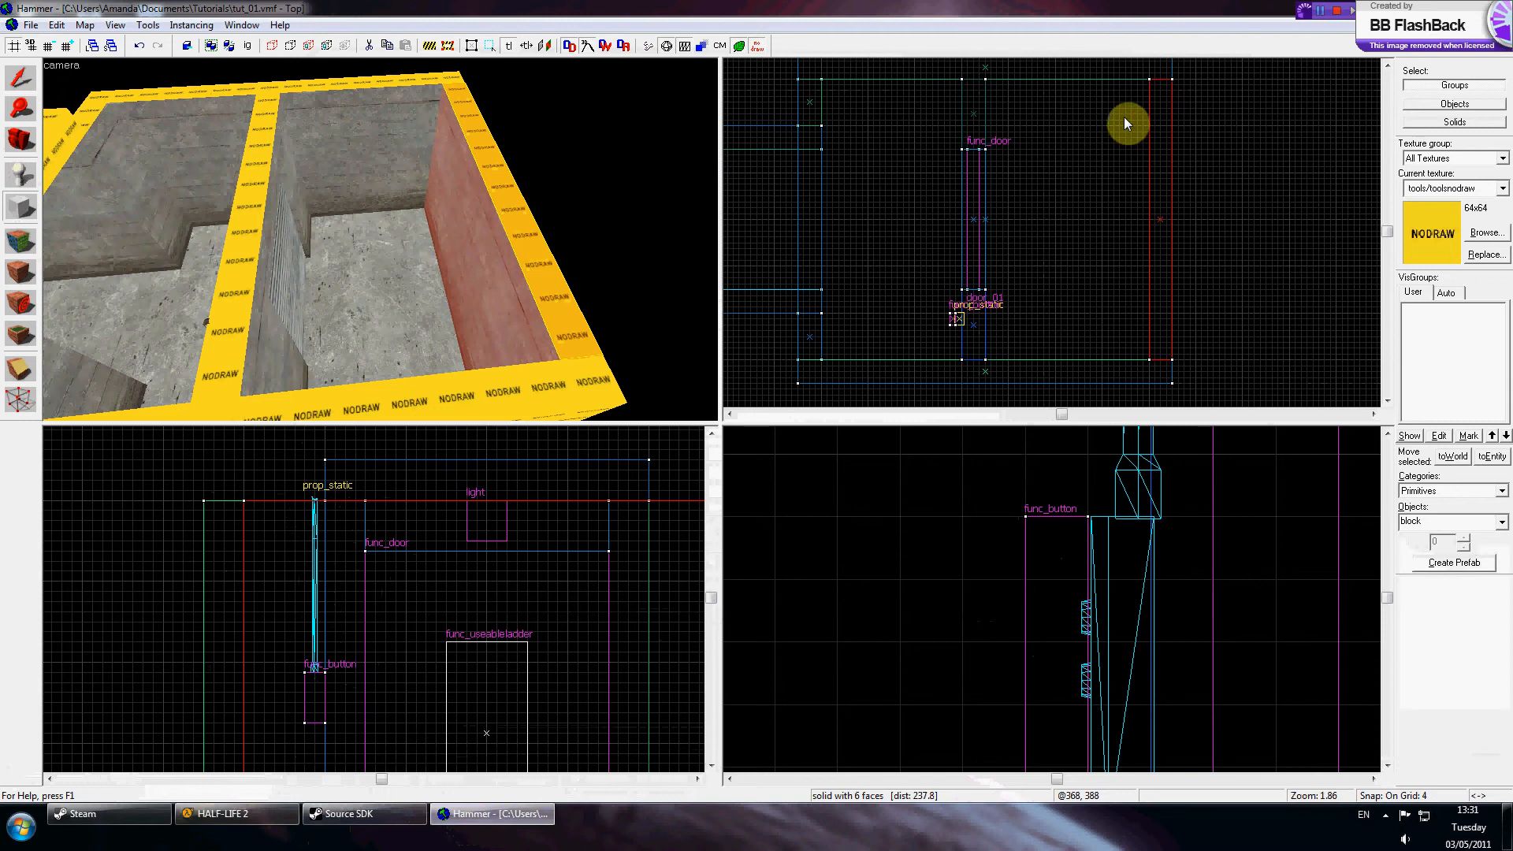
key("bracketright")
key("bracketright")
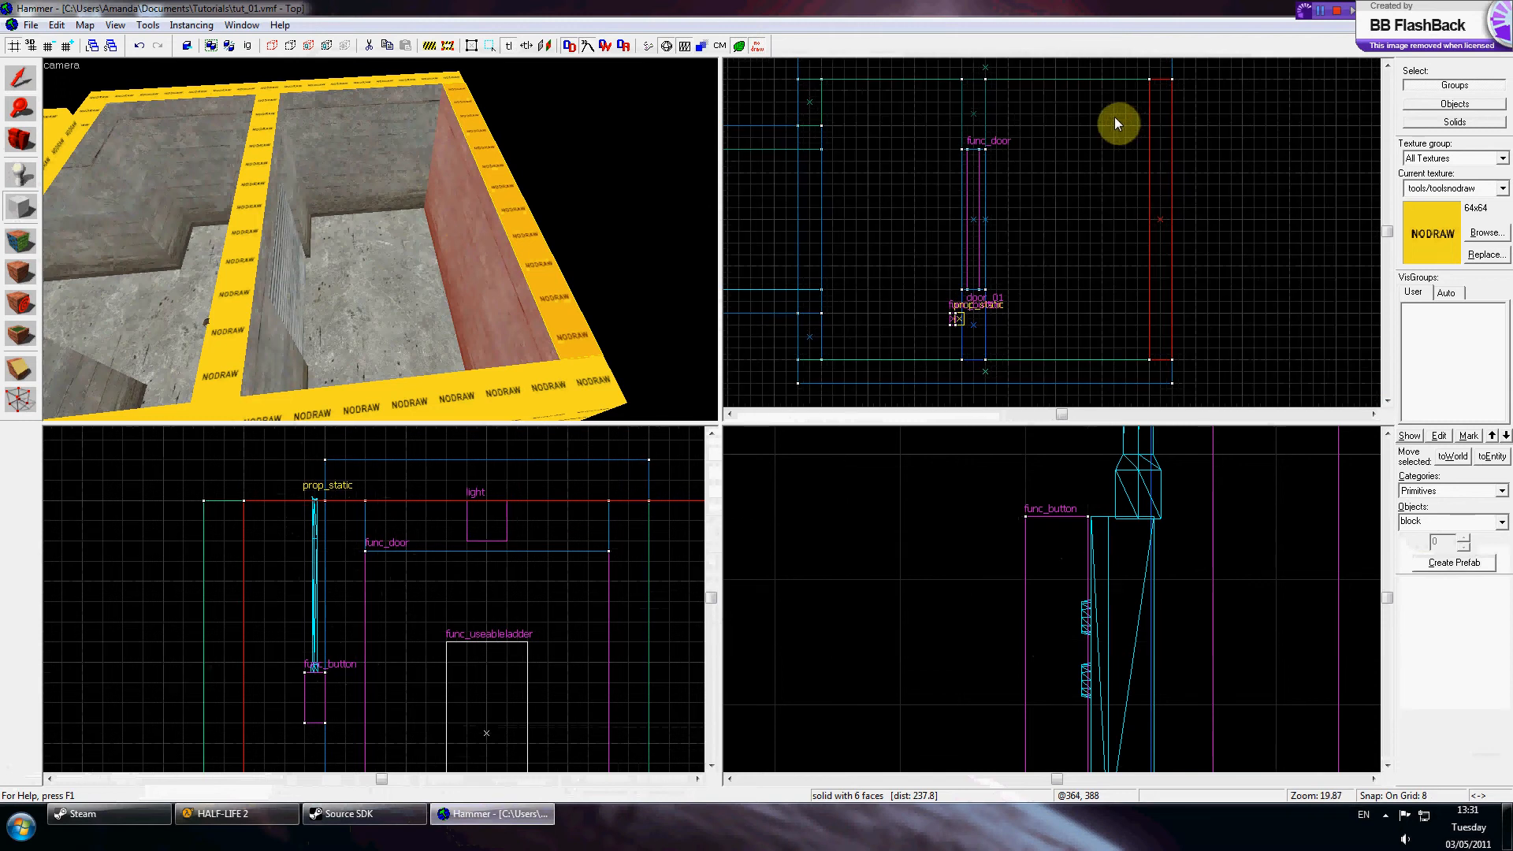
left_click_drag(1056, 87, 1150, 375)
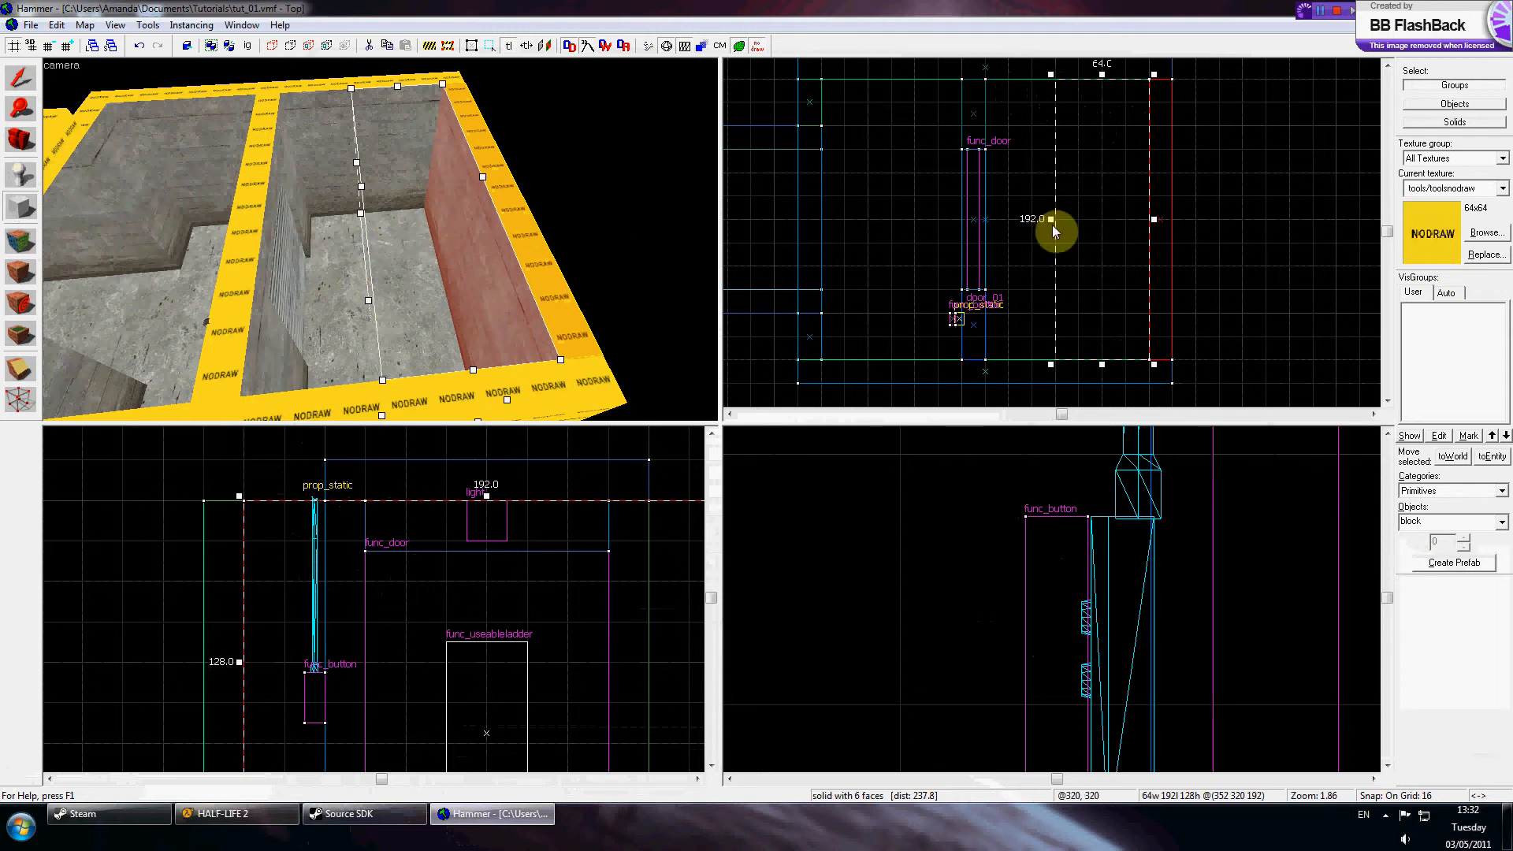
left_click_drag(1051, 219, 1027, 219)
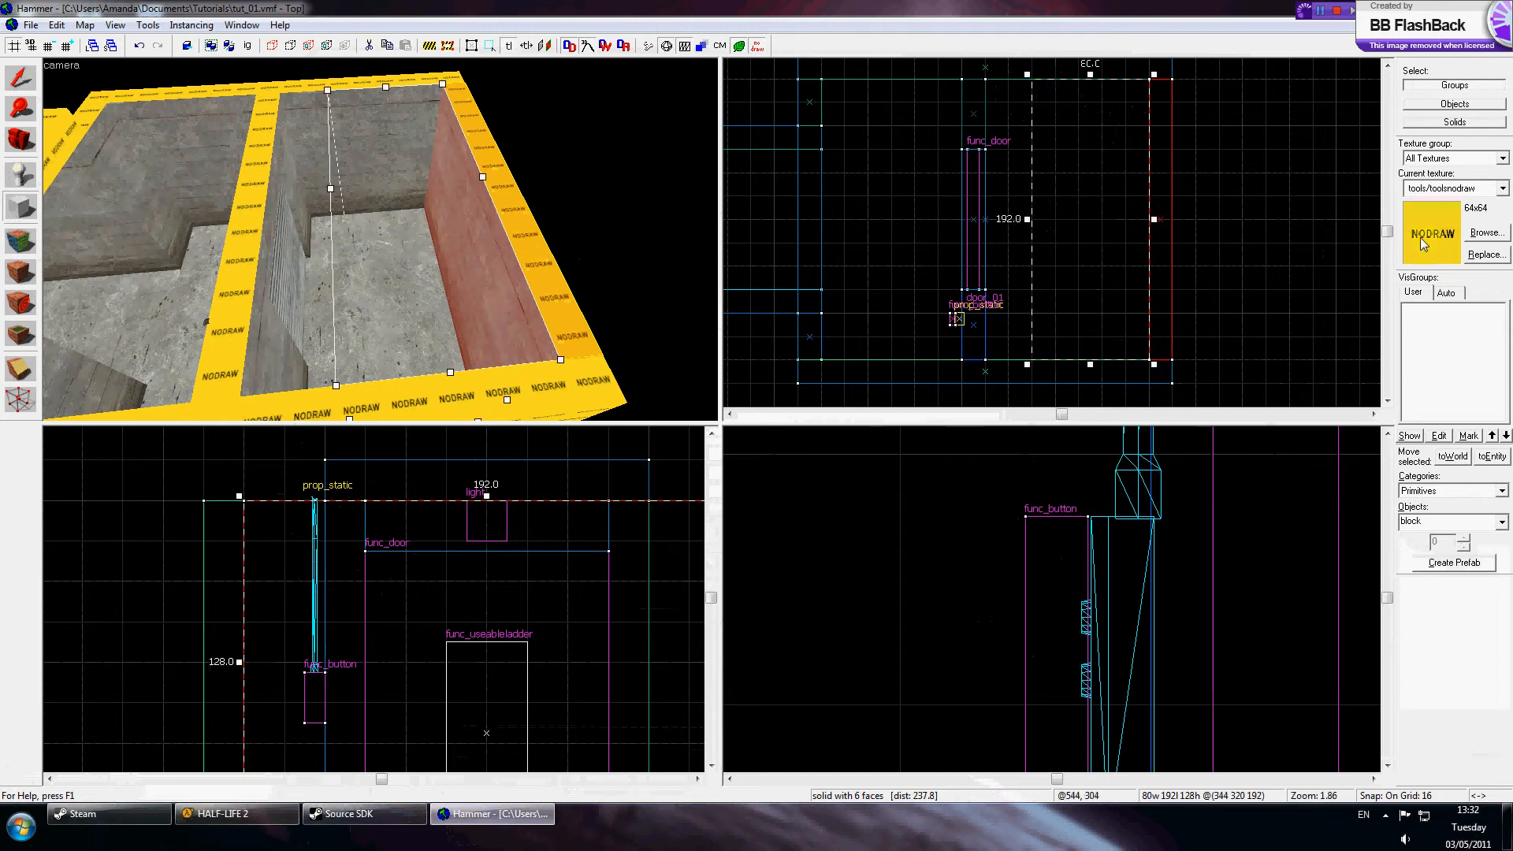
Step: Choose the tools/toolstrigger texture and create the outlined block behind the shutter door with it
left_click(1483, 233)
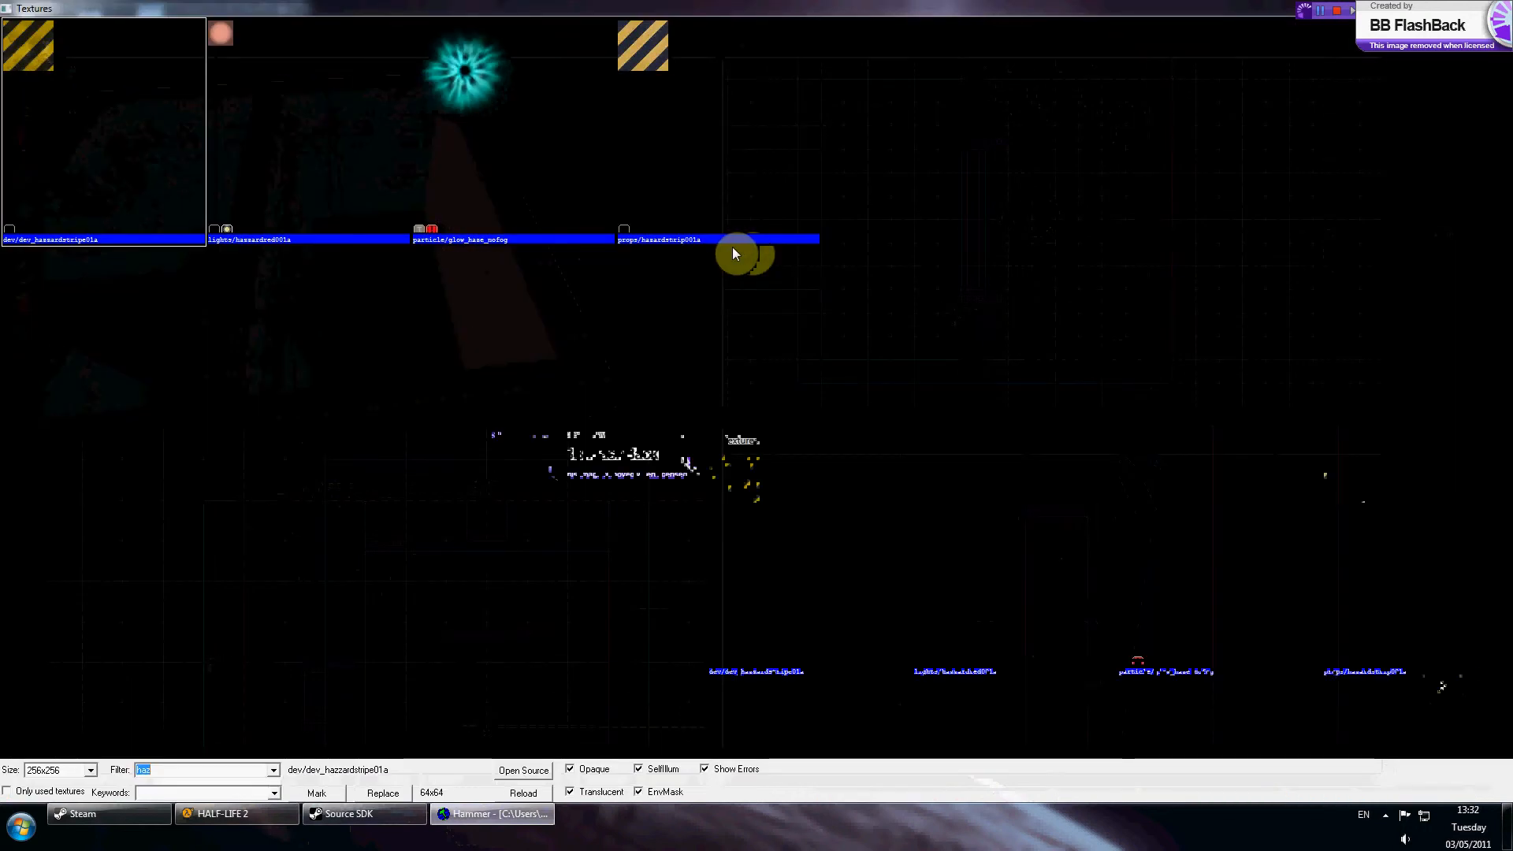
type("trigger")
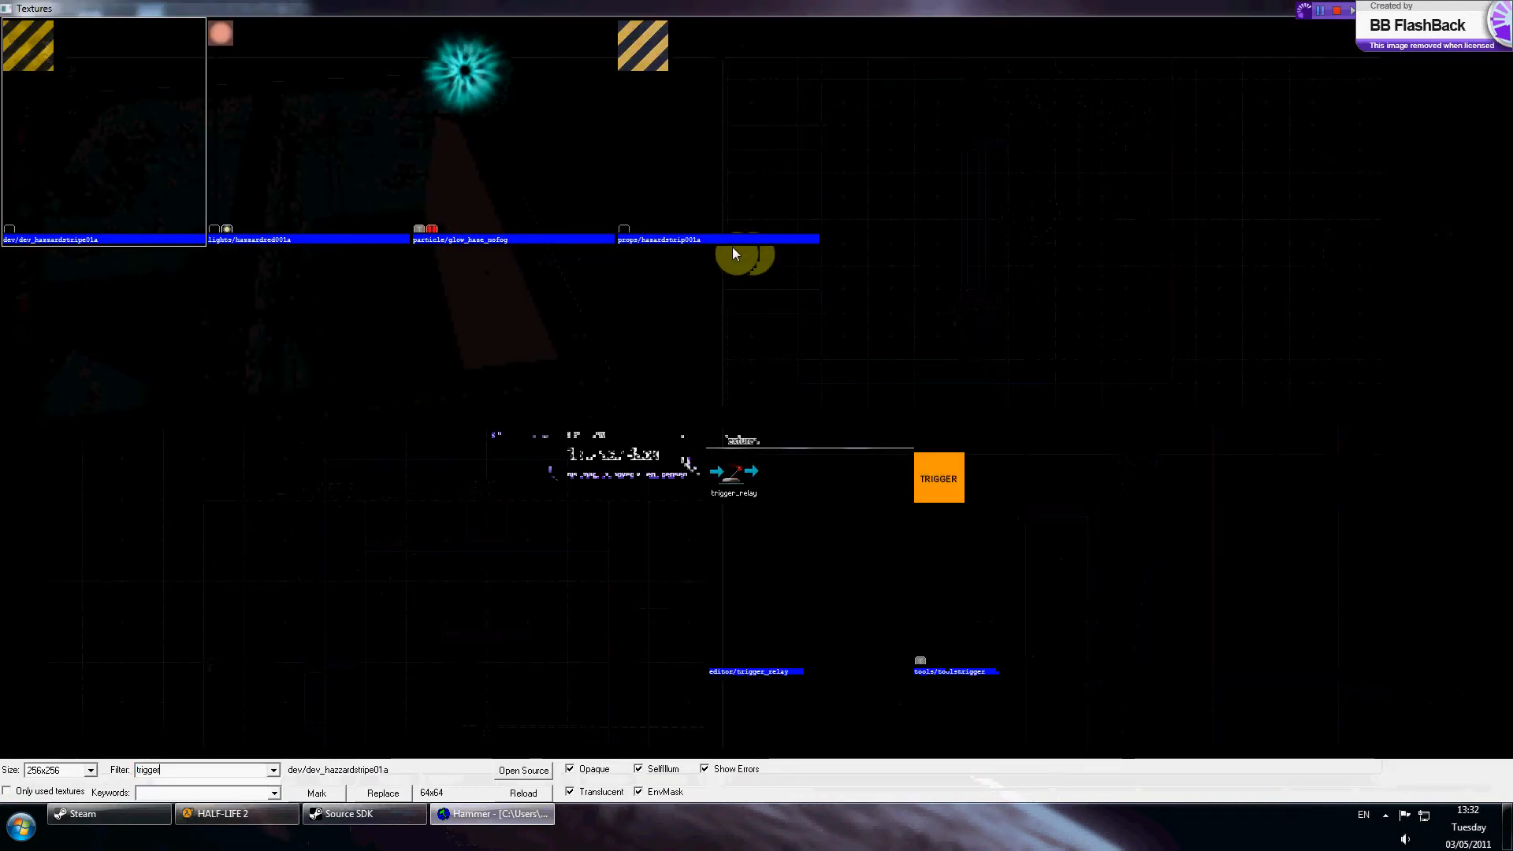
left_click(274, 92)
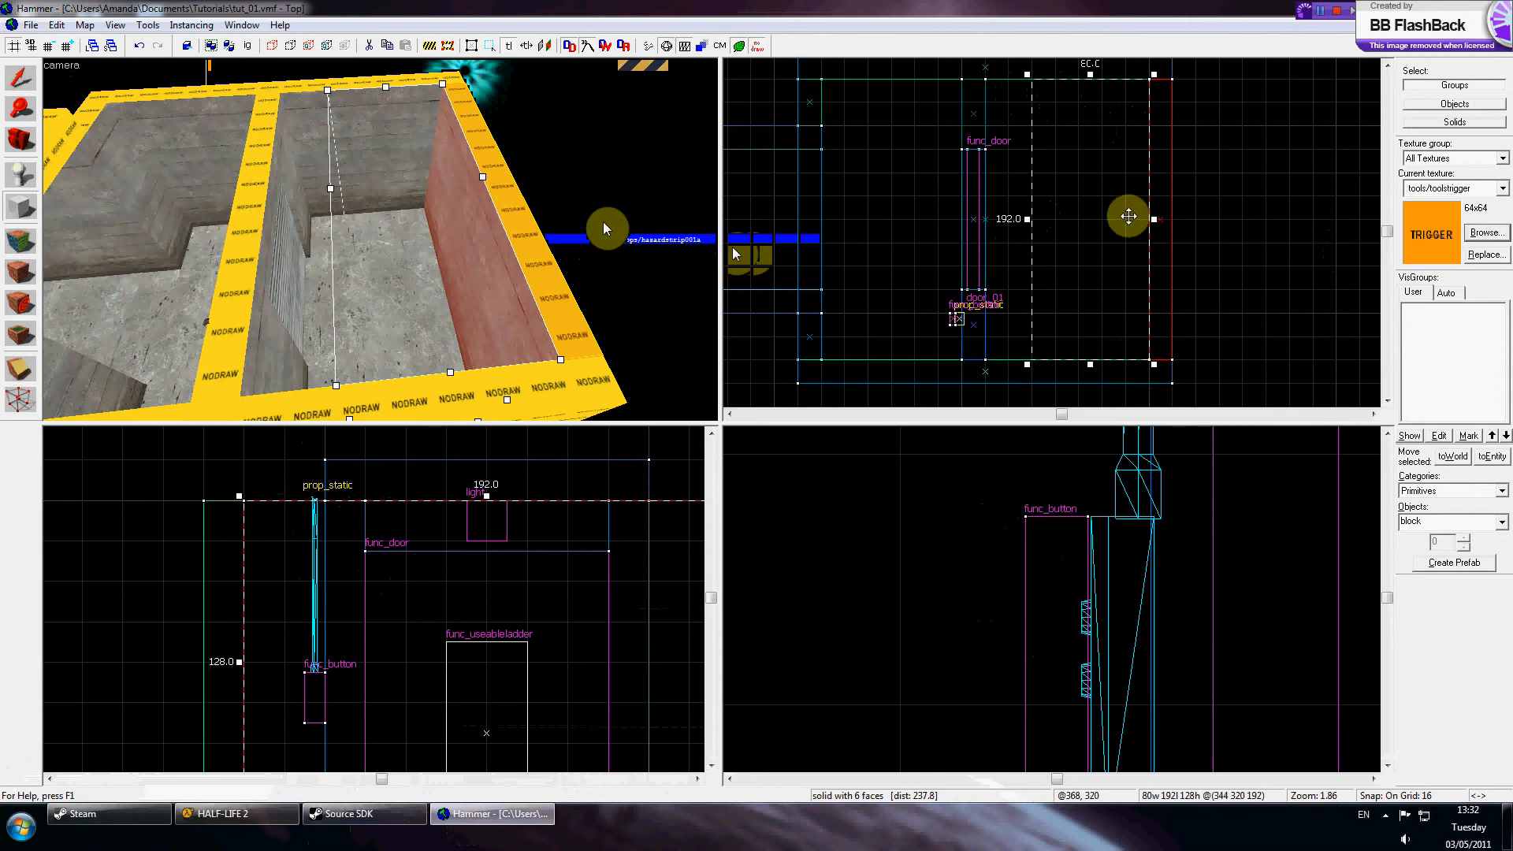
left_click(423, 186)
left_click(21, 77)
left_click(870, 203)
key("z")
key("w")
key("z")
left_click(383, 224)
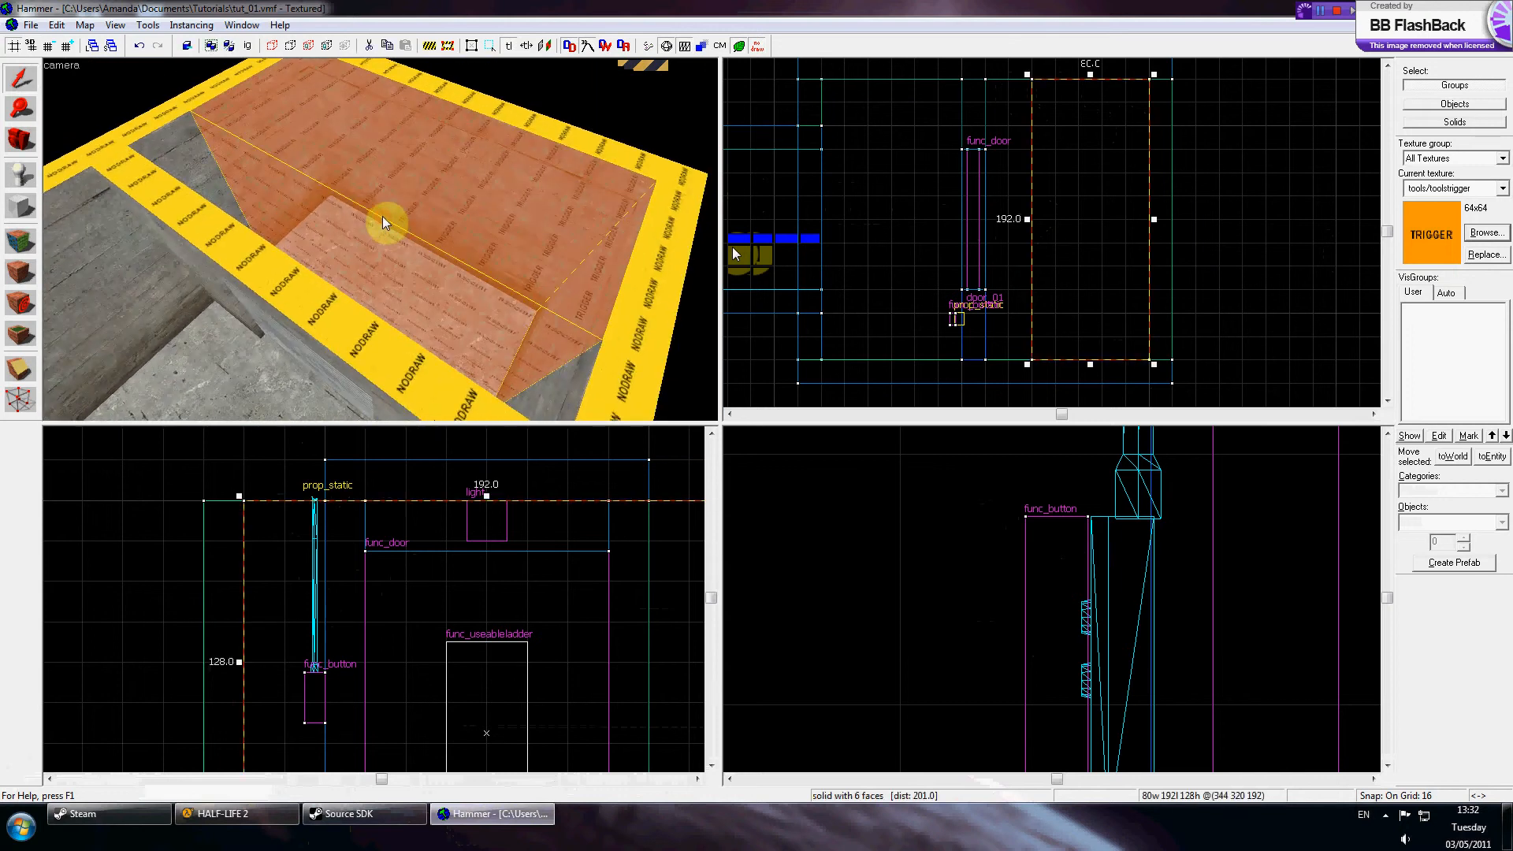
Step: Tie the trigger-textured block to an entity of class trigger_once
key("ctrl+t")
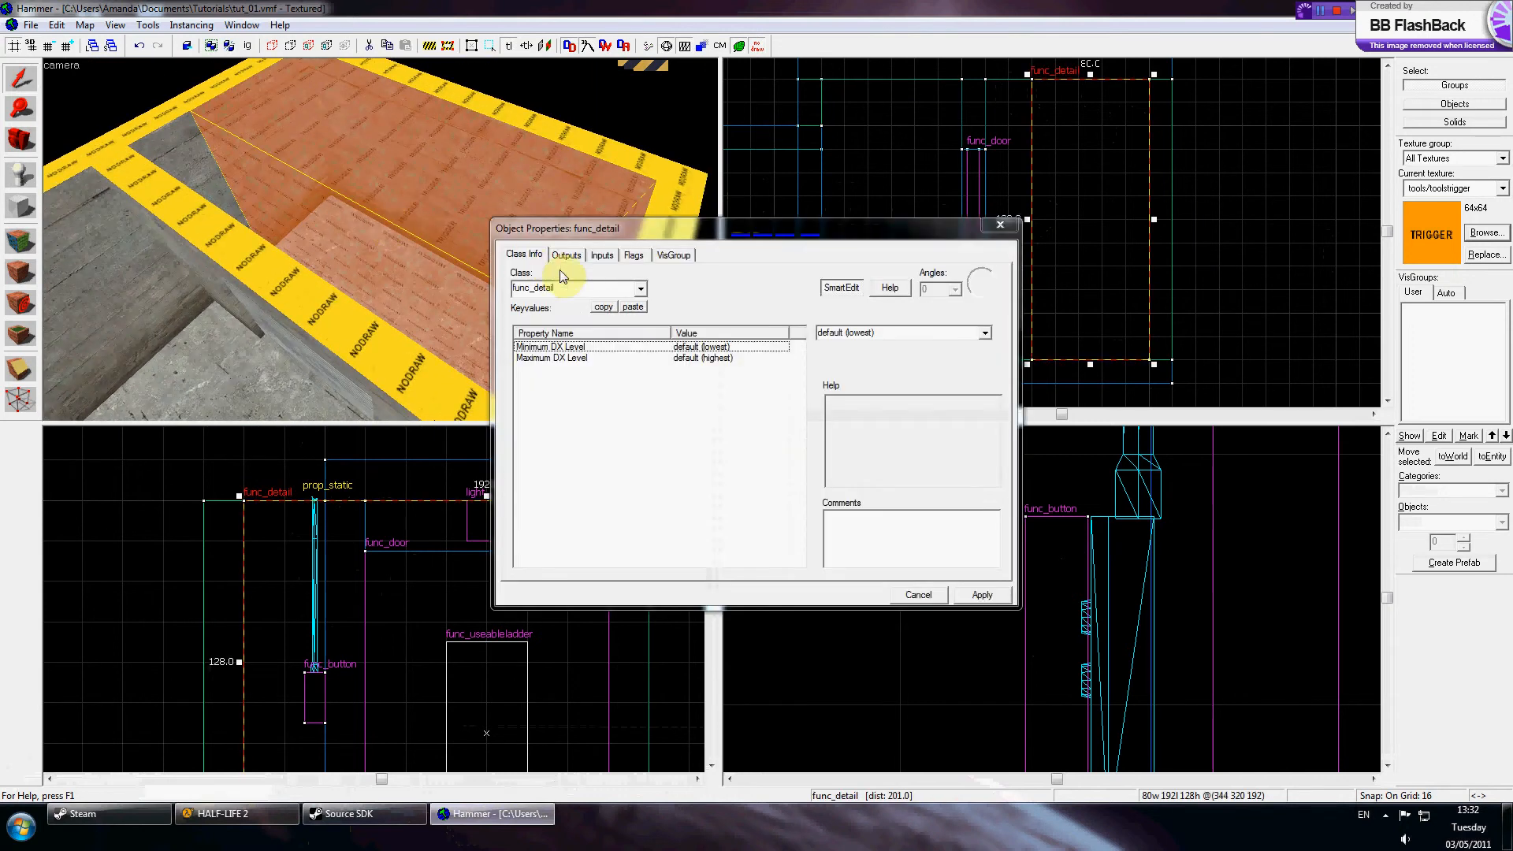
mouse_move(558, 287)
left_mouse_down()
mouse_move(526, 298)
mouse_move(597, 291)
left_mouse_up()
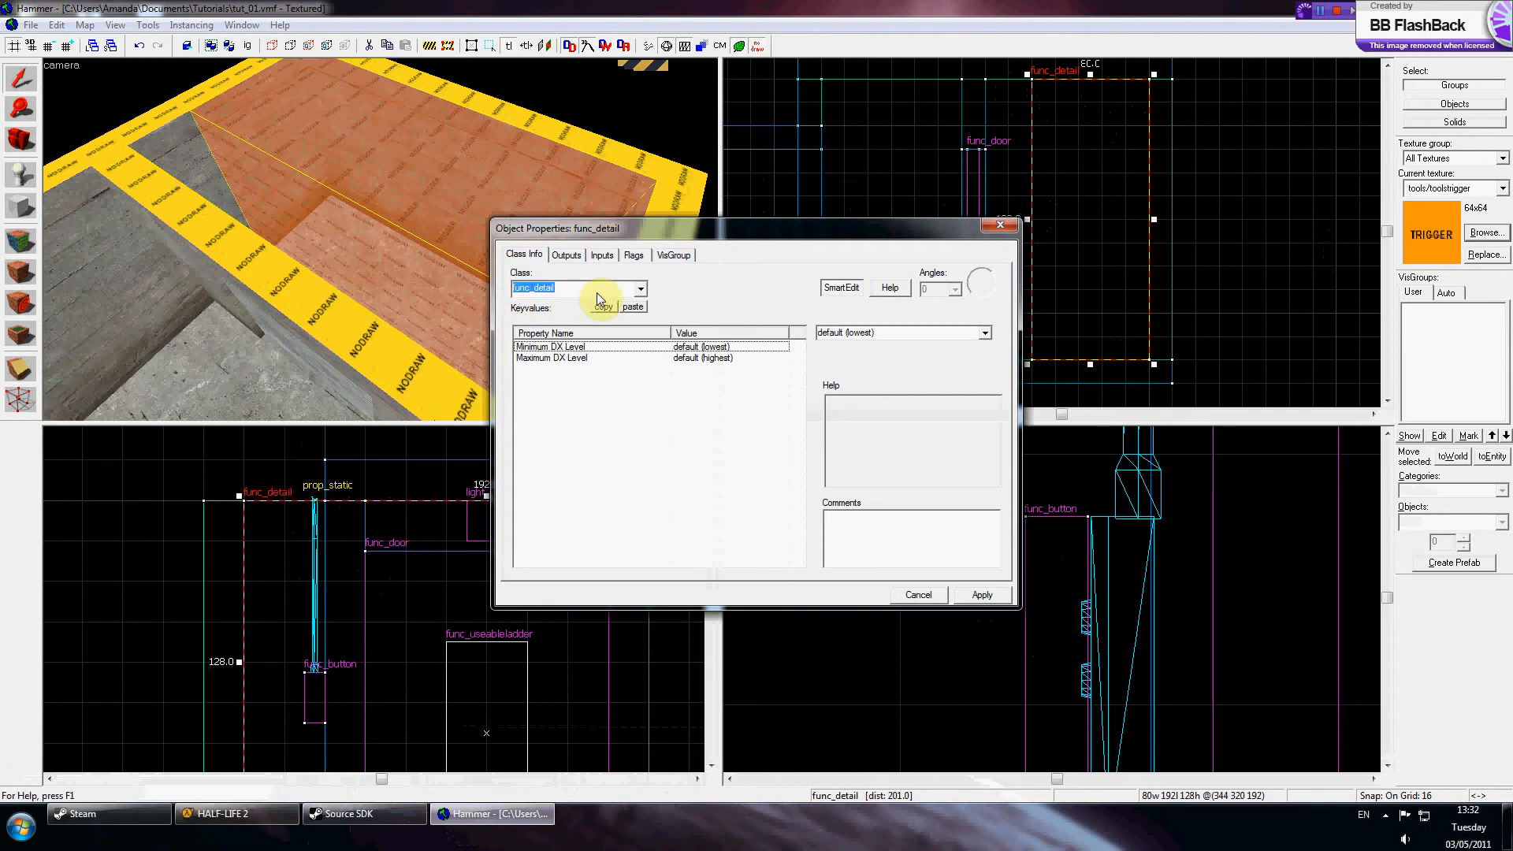
type("trigger_once")
key("Return")
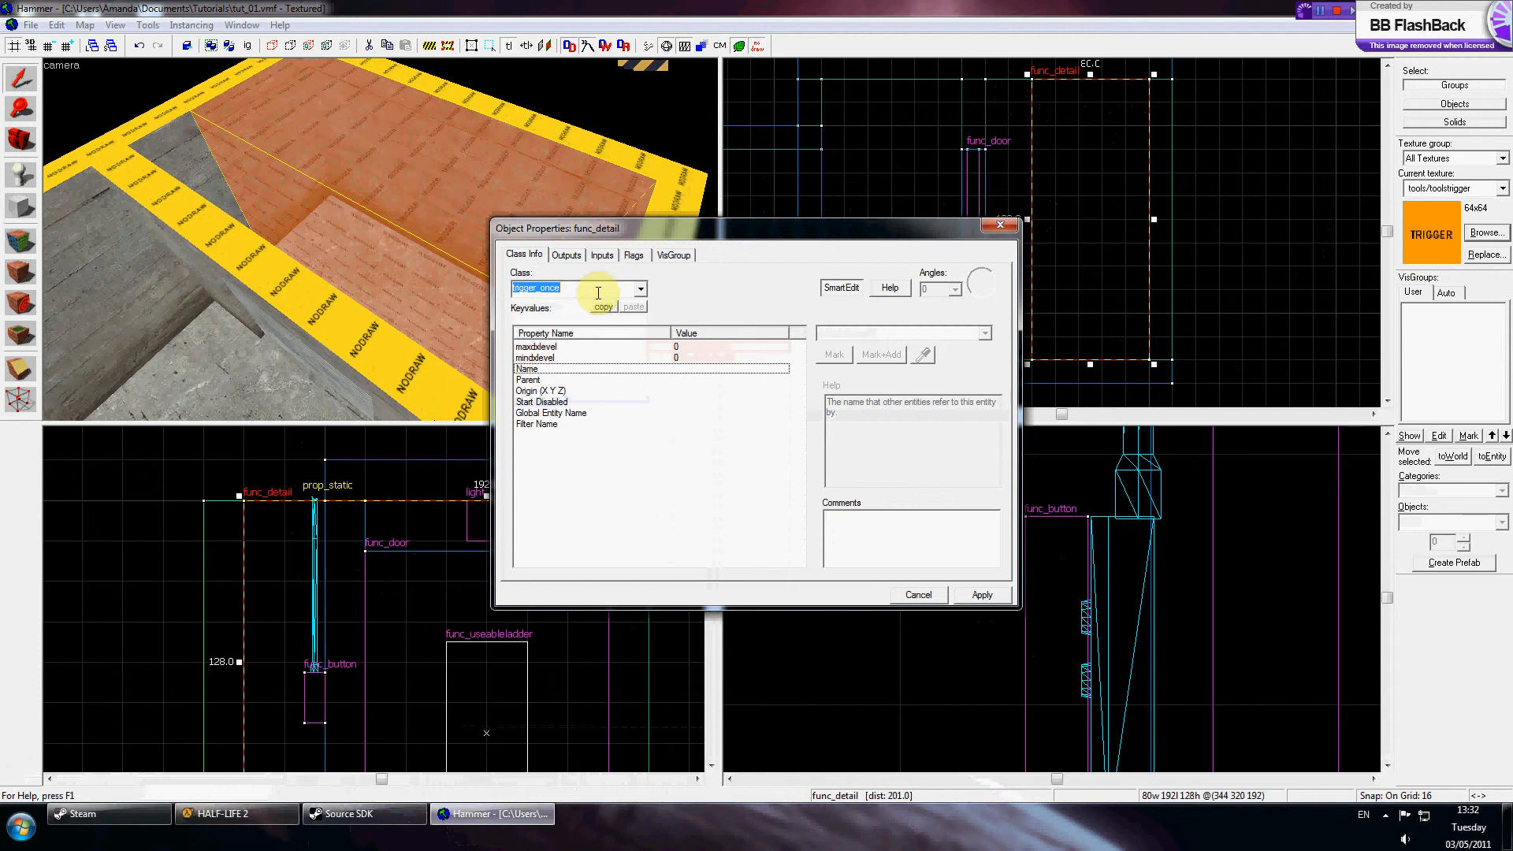
left_click(955, 593)
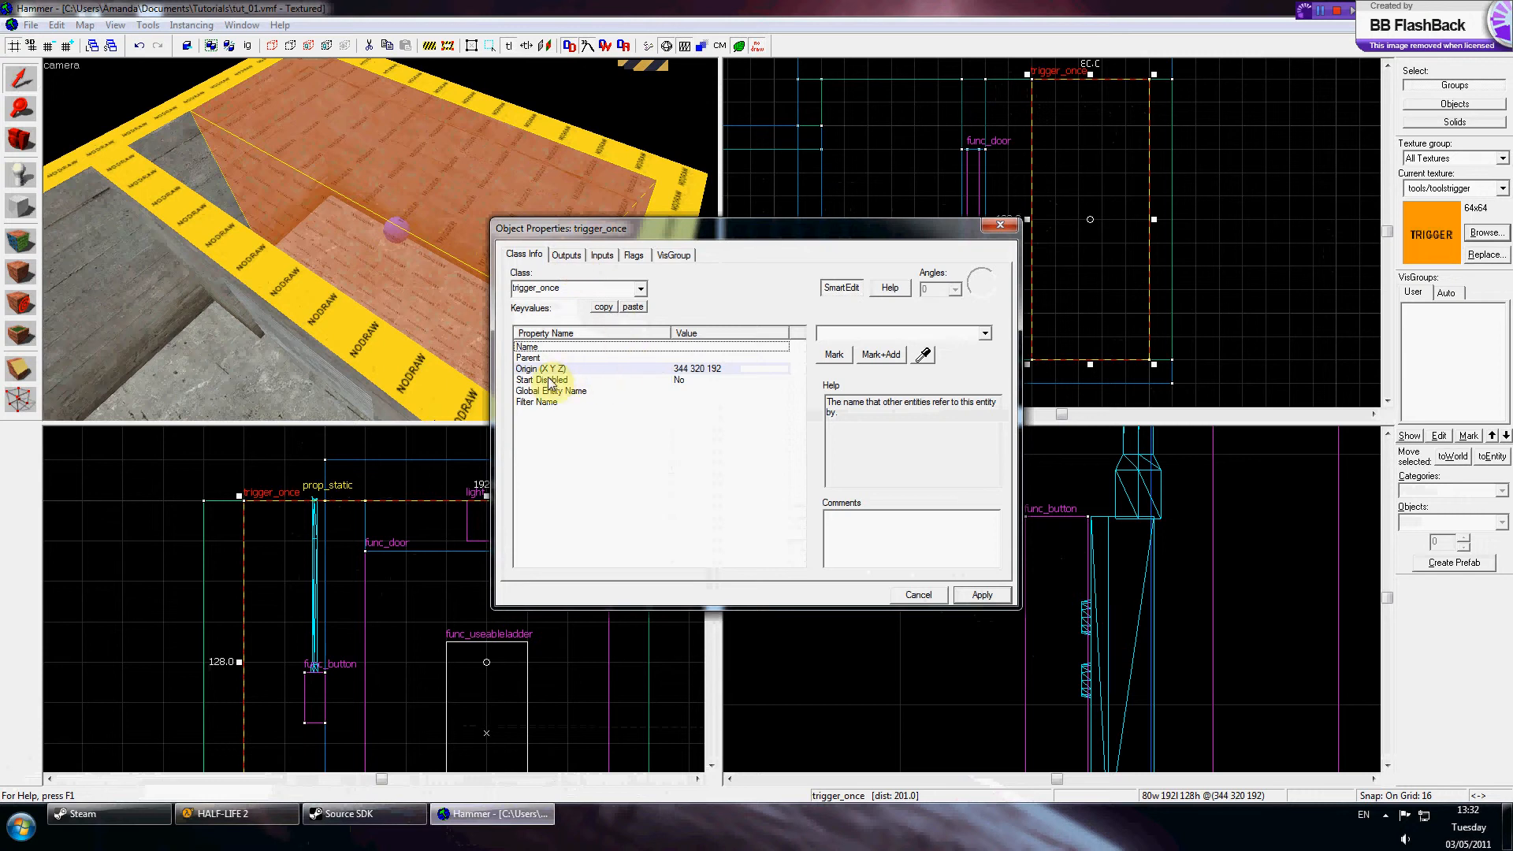
Step: Add an OnTrigger output to the trigger_once and target the shutter door entity door_01
left_click(567, 254)
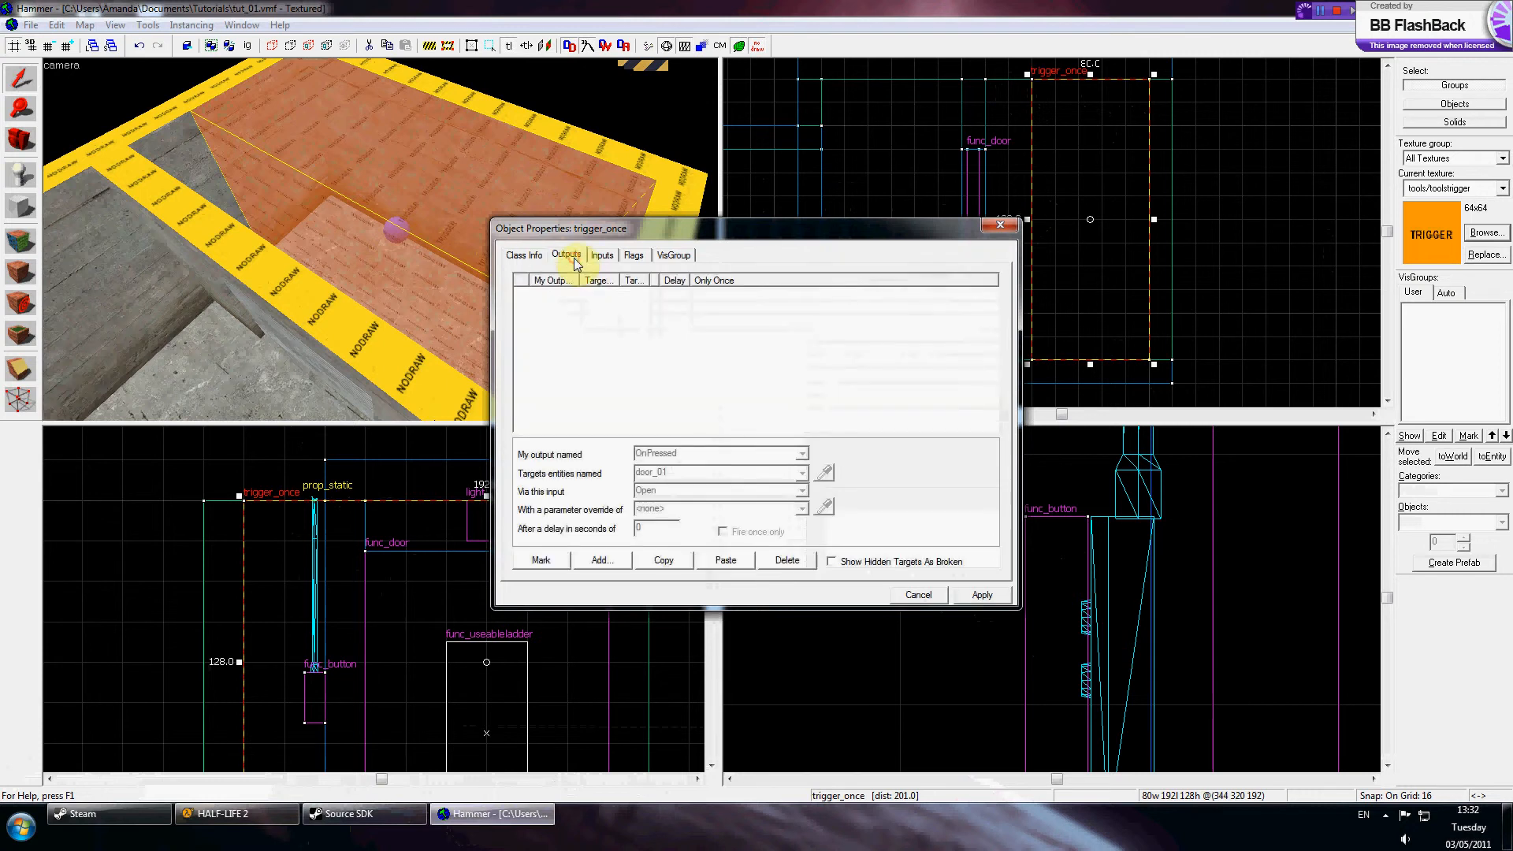
left_click(617, 559)
left_click(802, 454)
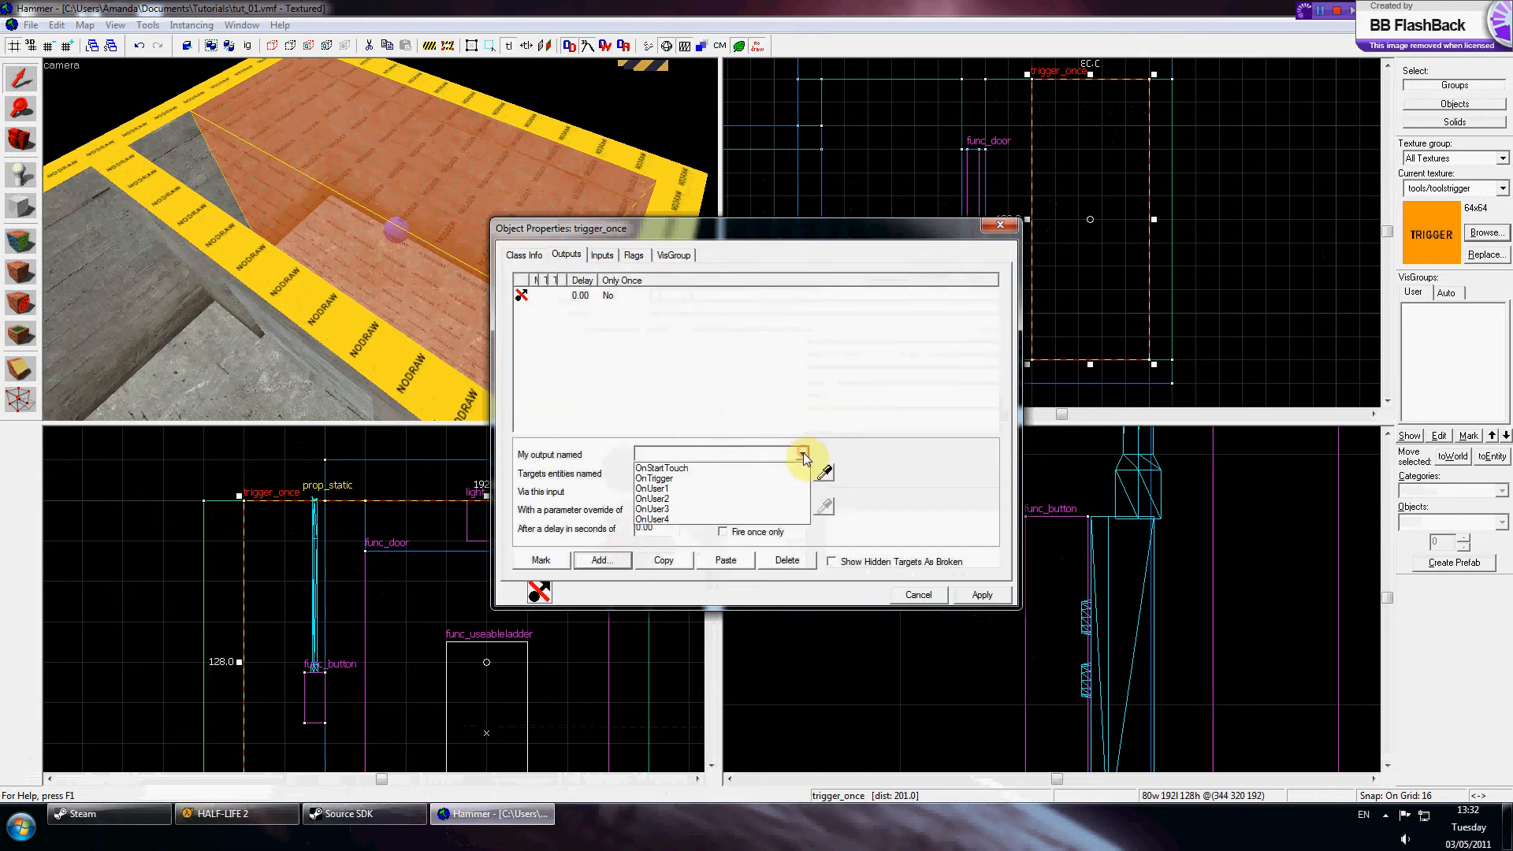
left_click(757, 479)
left_click(820, 473)
key("z")
key("z")
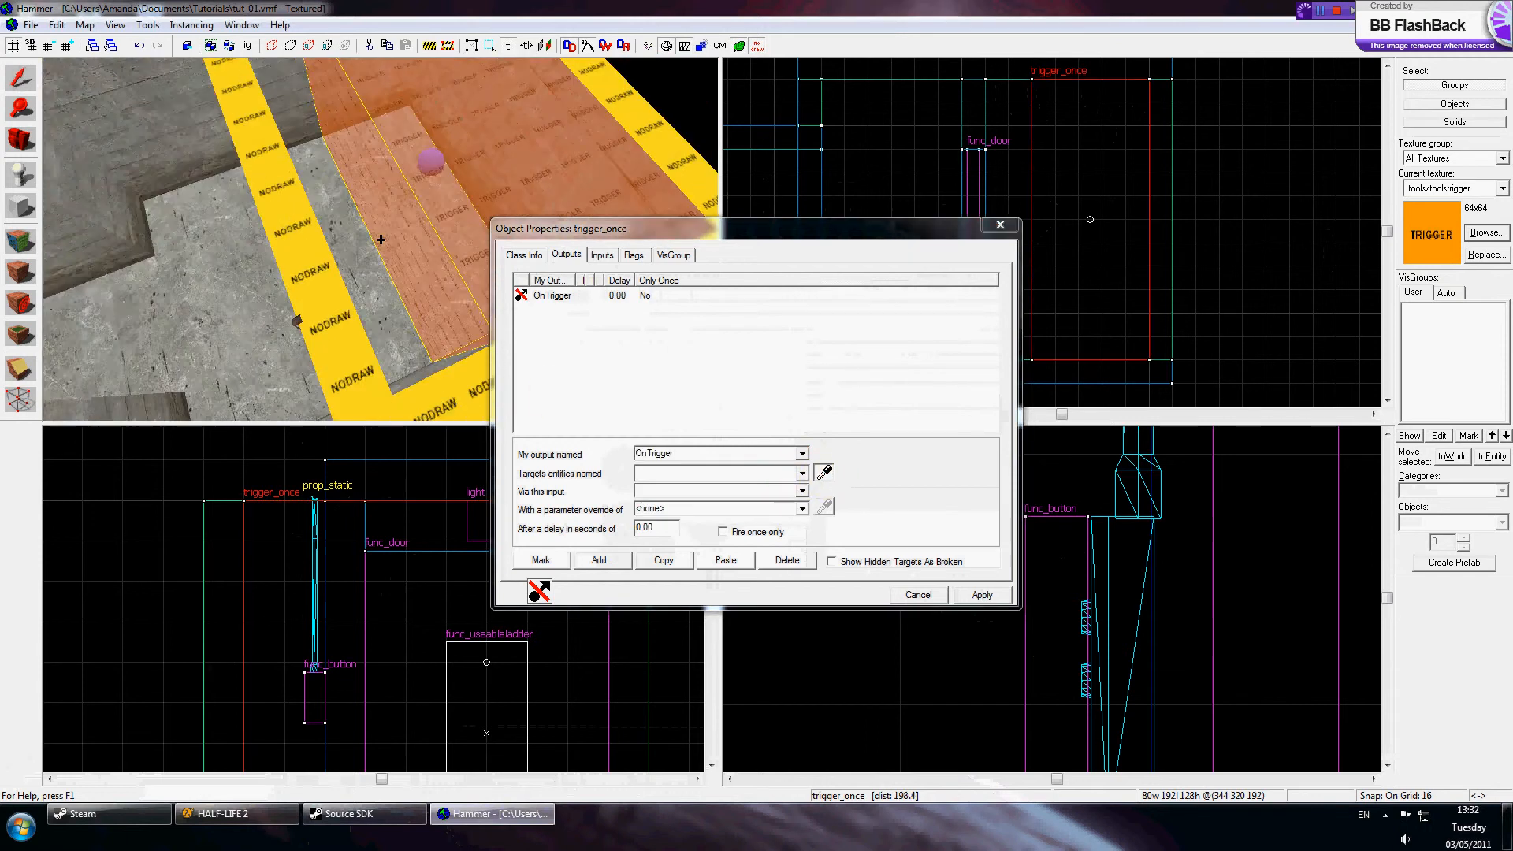
left_click(389, 230)
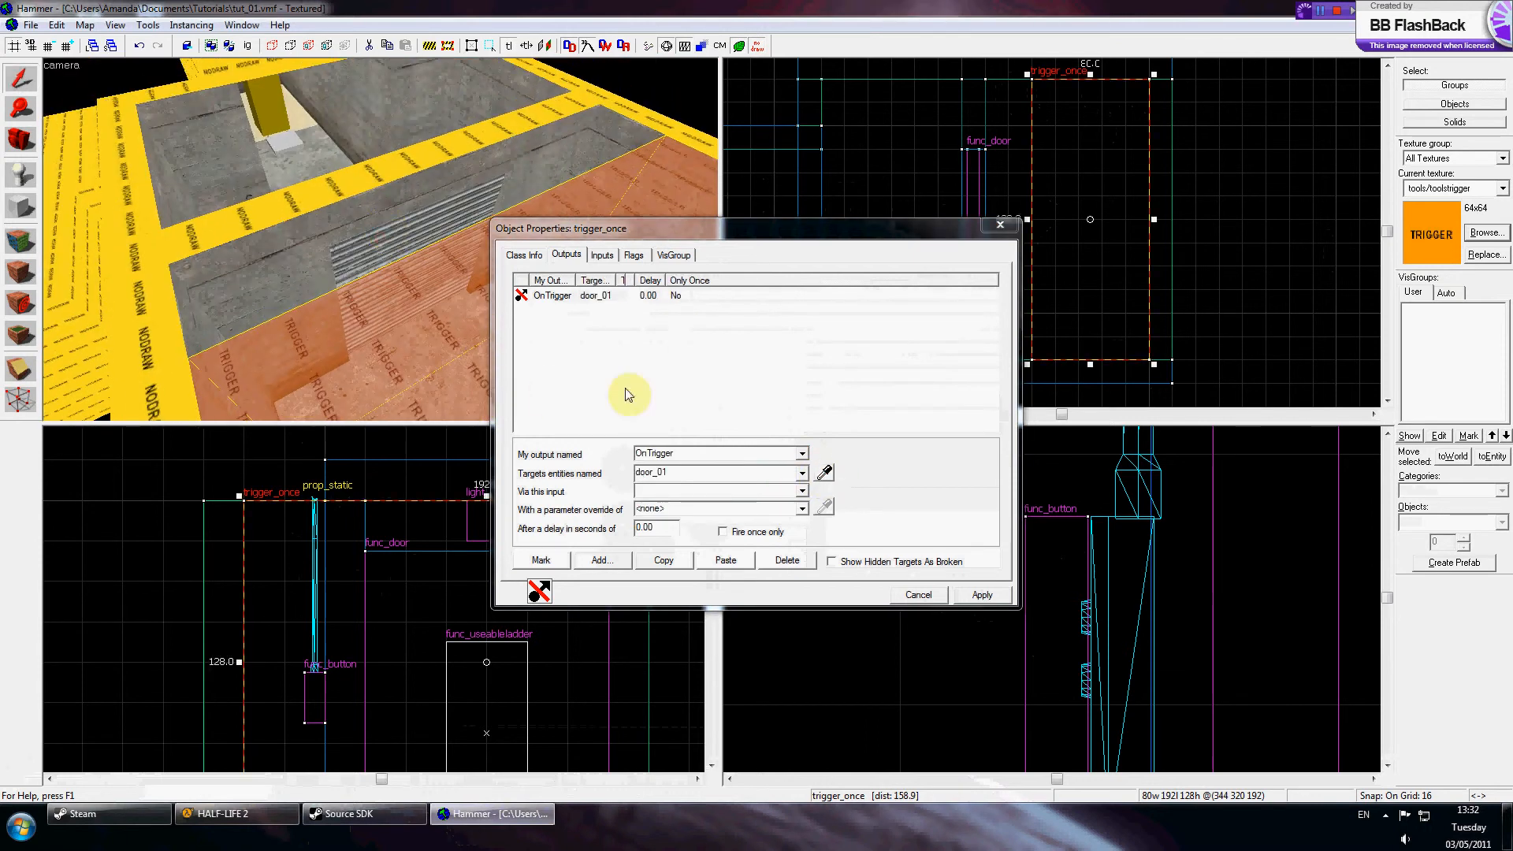
Step: Set the trigger output's input to Close, apply it, close the properties and deselect the trigger
left_click(801, 491)
left_click(756, 535)
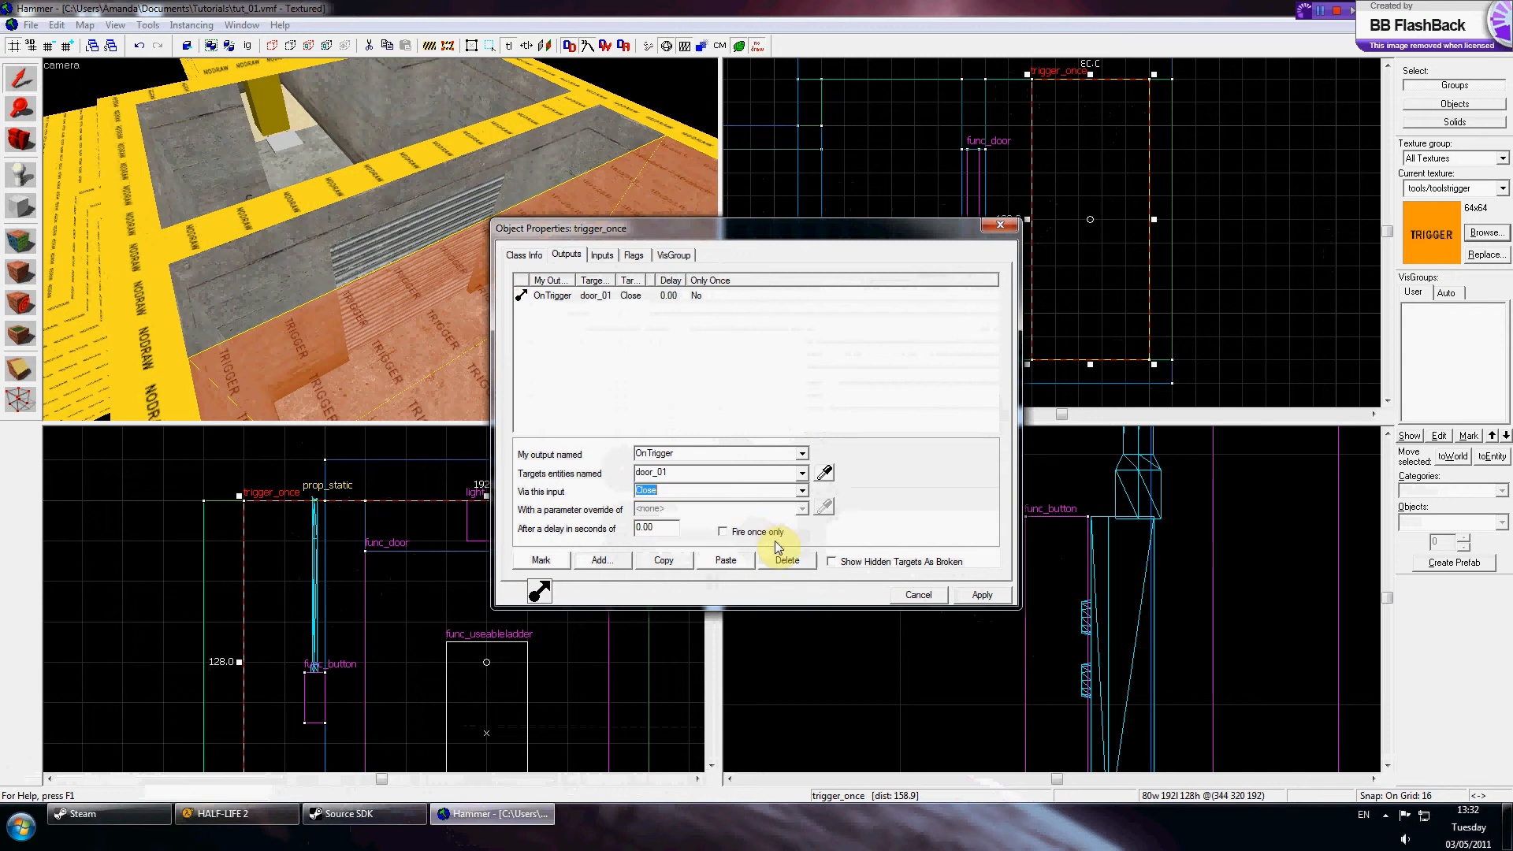
left_click(968, 596)
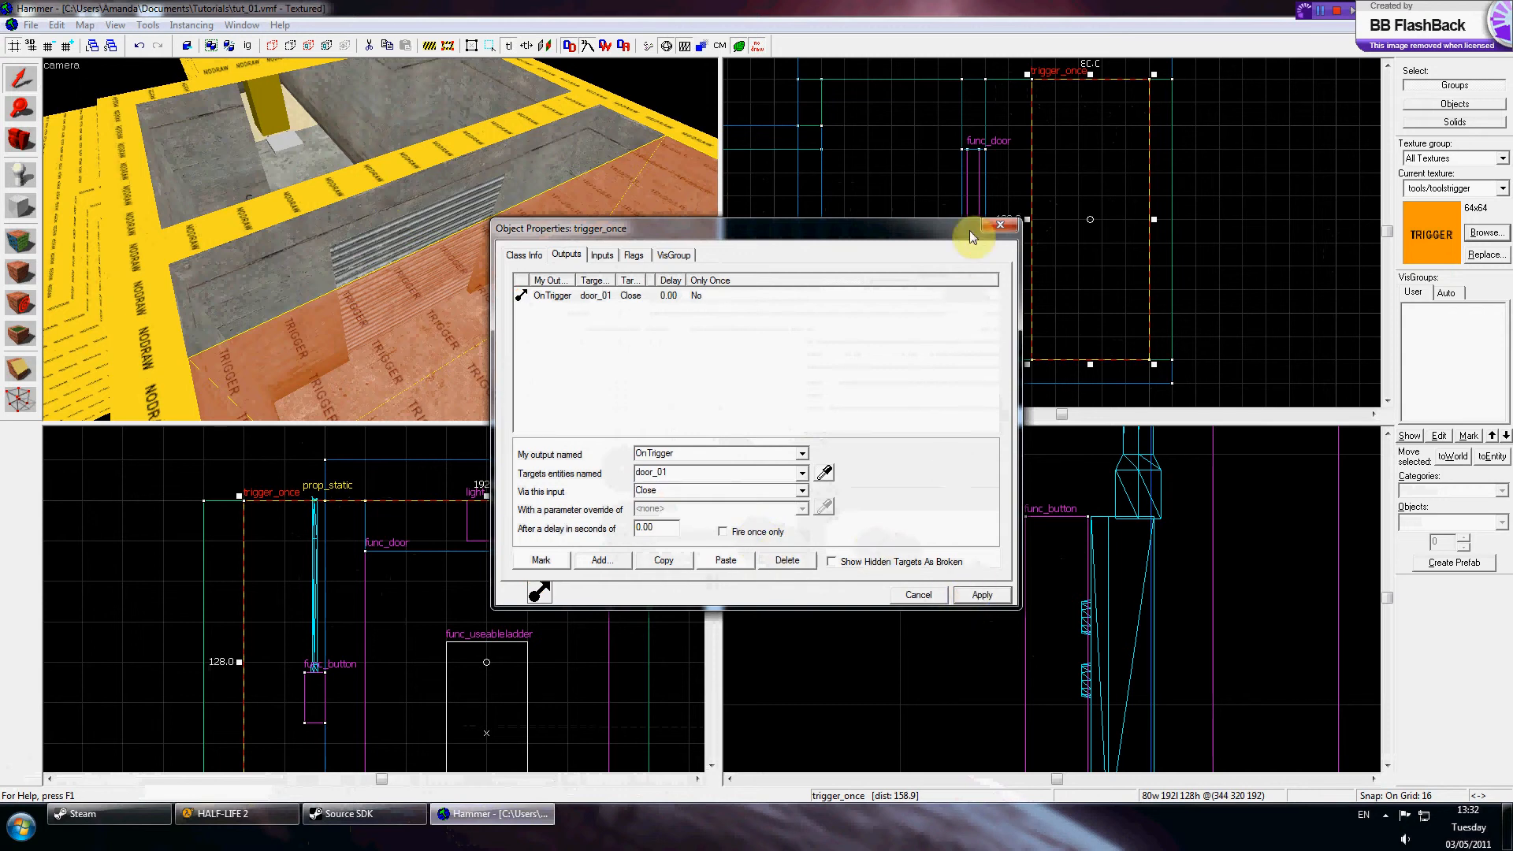
left_click(992, 229)
left_click(1220, 223)
key("z")
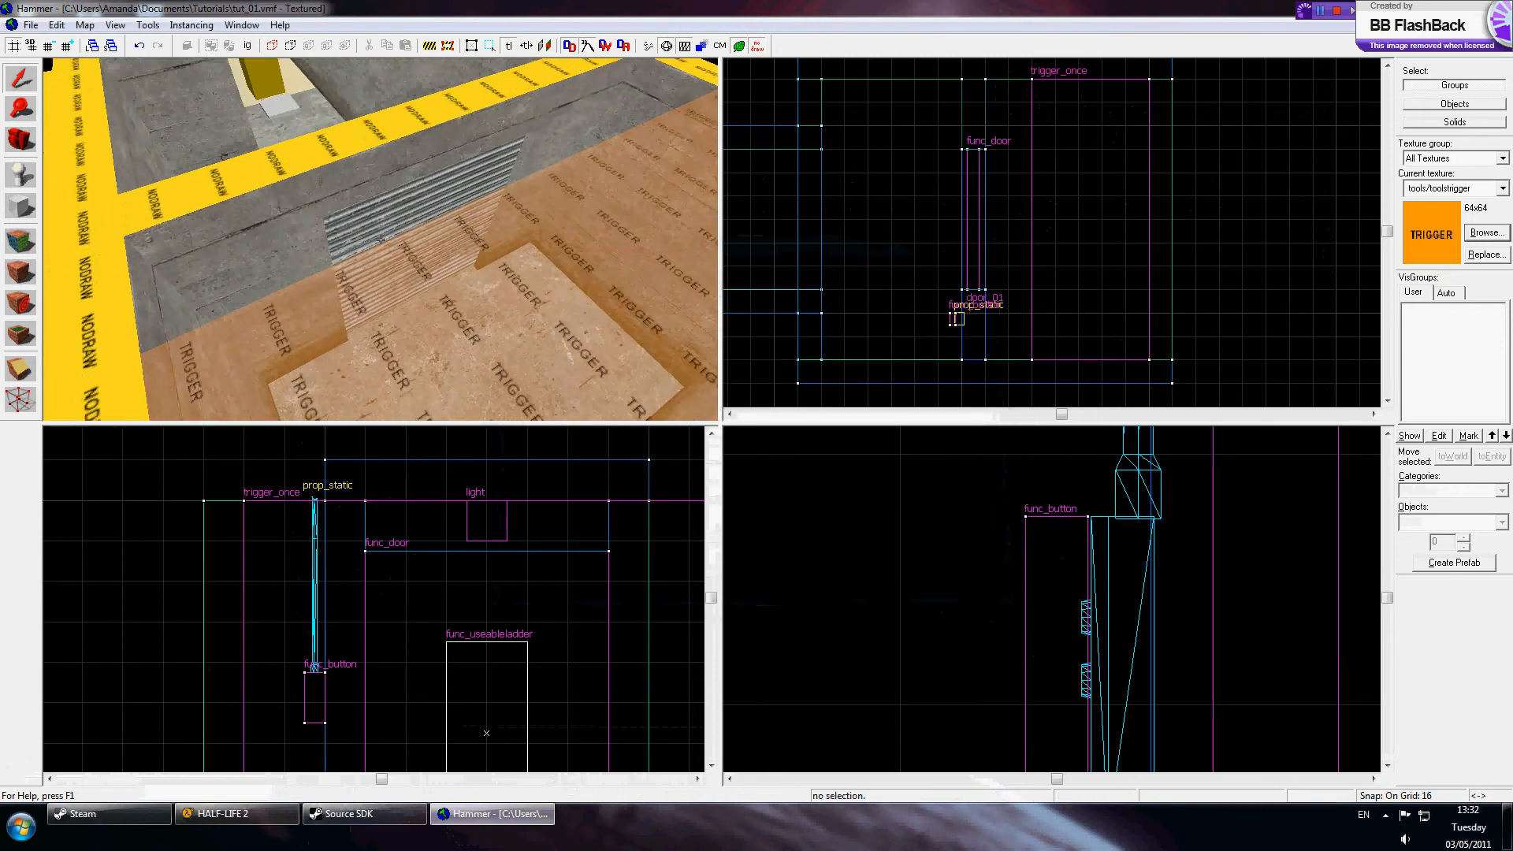
key("w")
key("z")
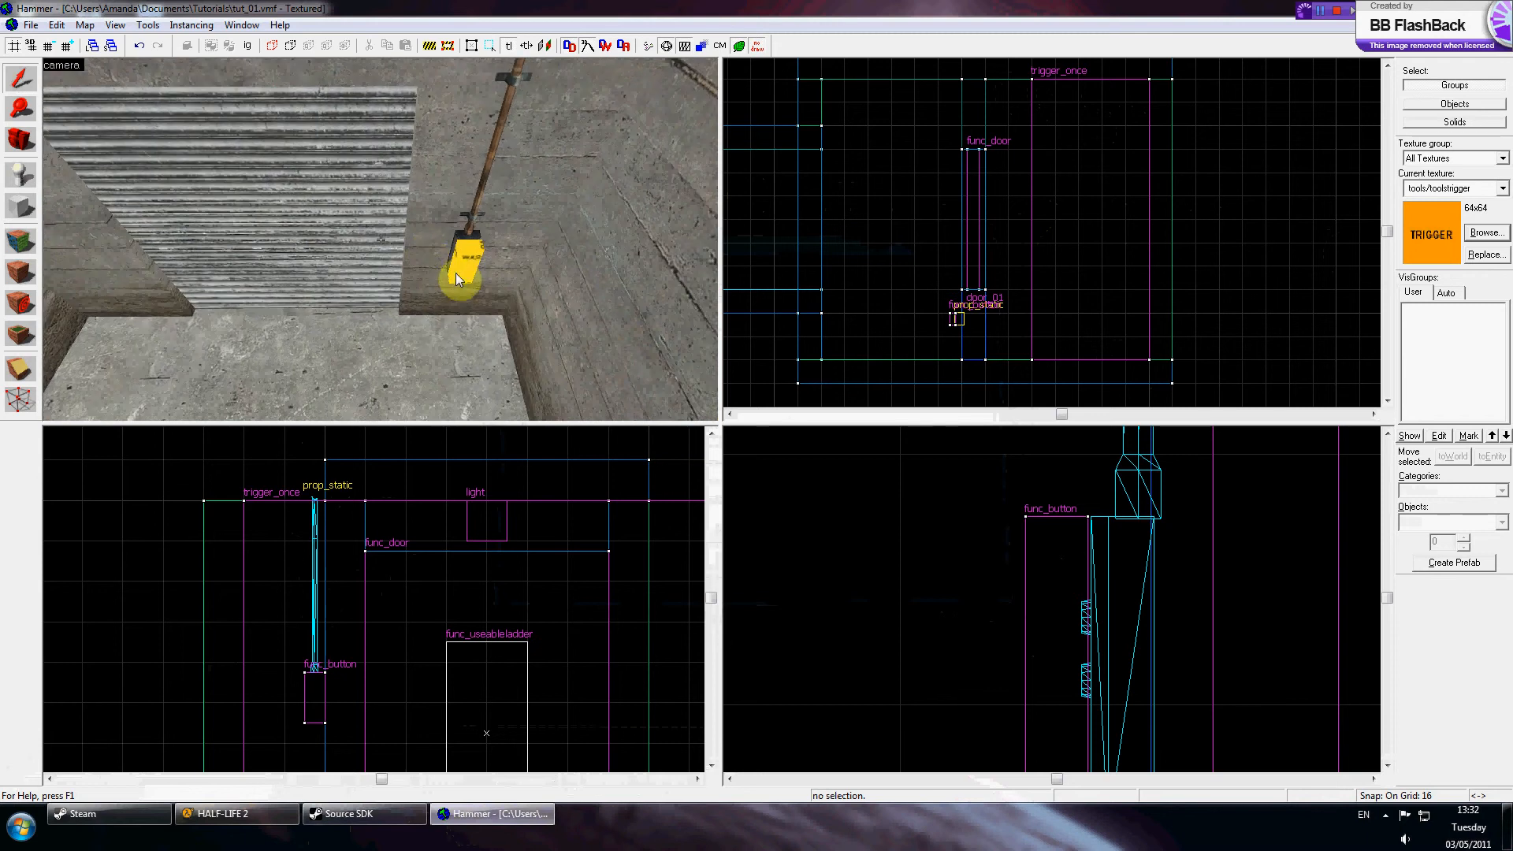
key("z")
key("w")
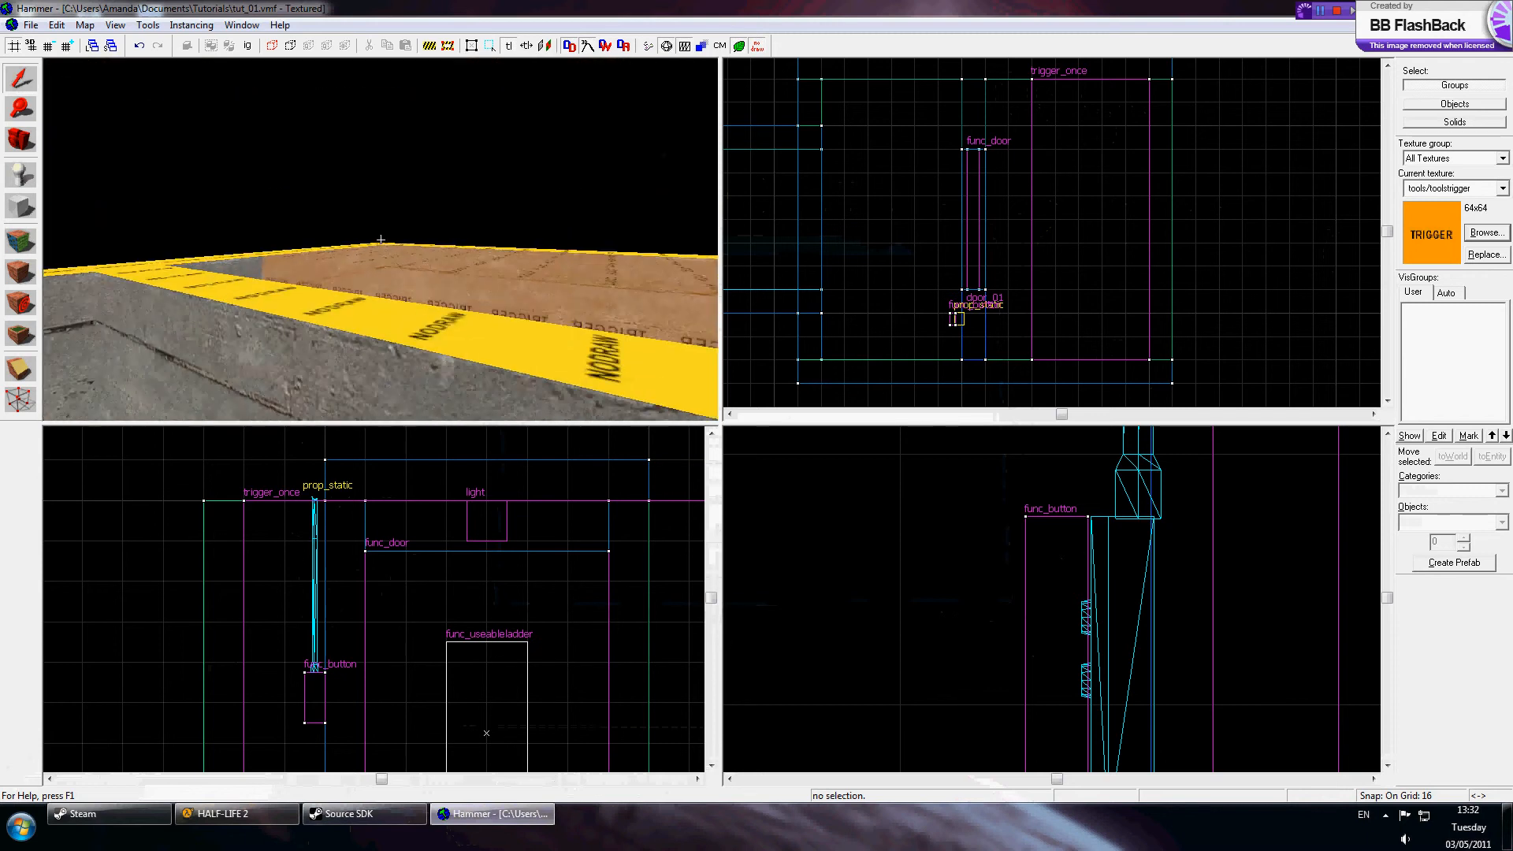
key("s")
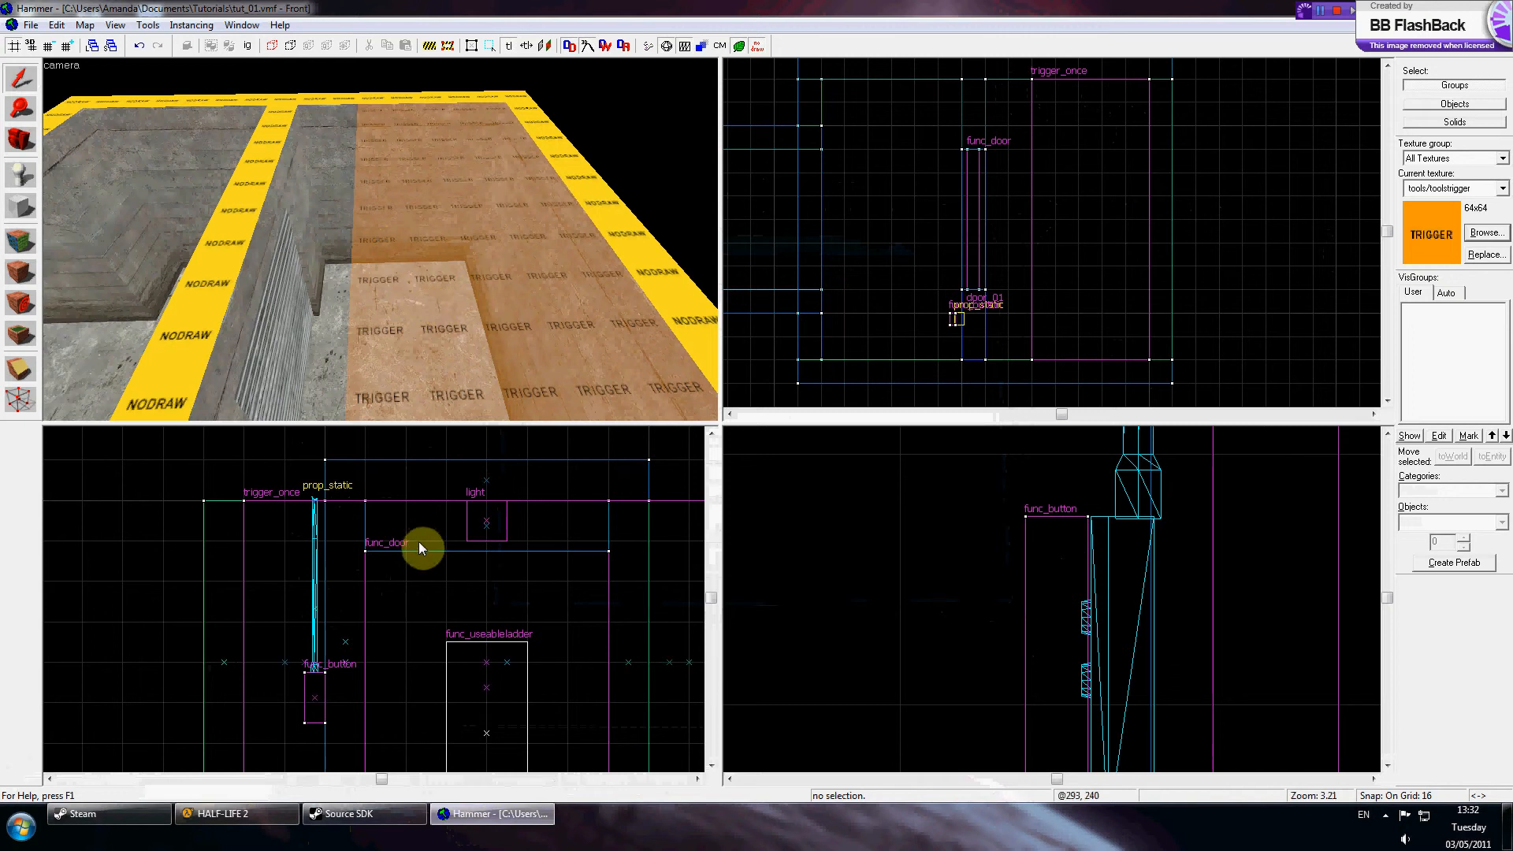
Step: Select the nodraw ceiling block over the corridor and shorten its end to the outer edge of the concrete room
key("z")
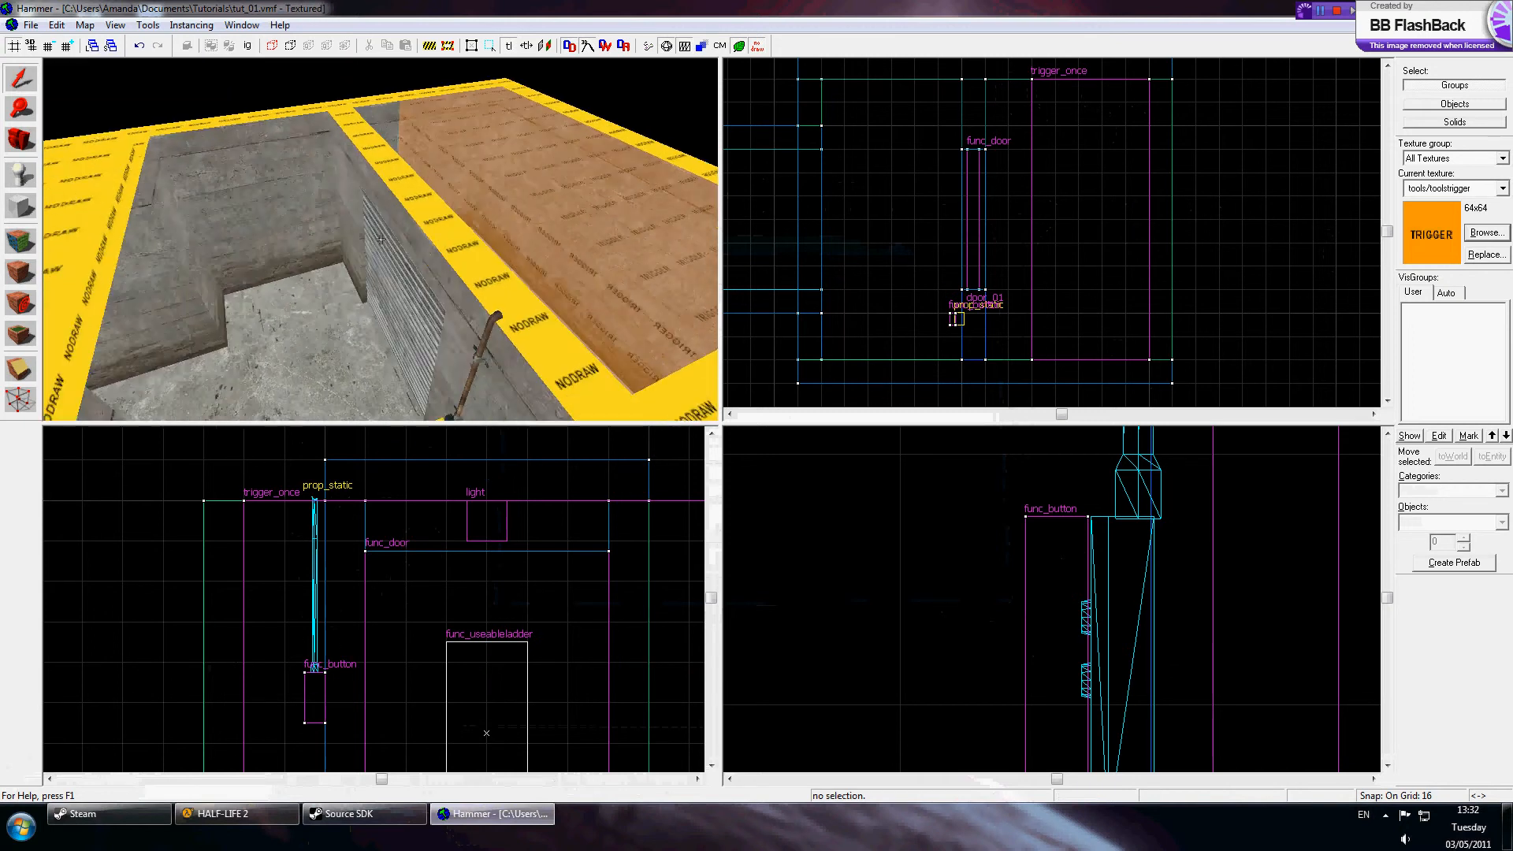
key("s")
left_click(239, 186)
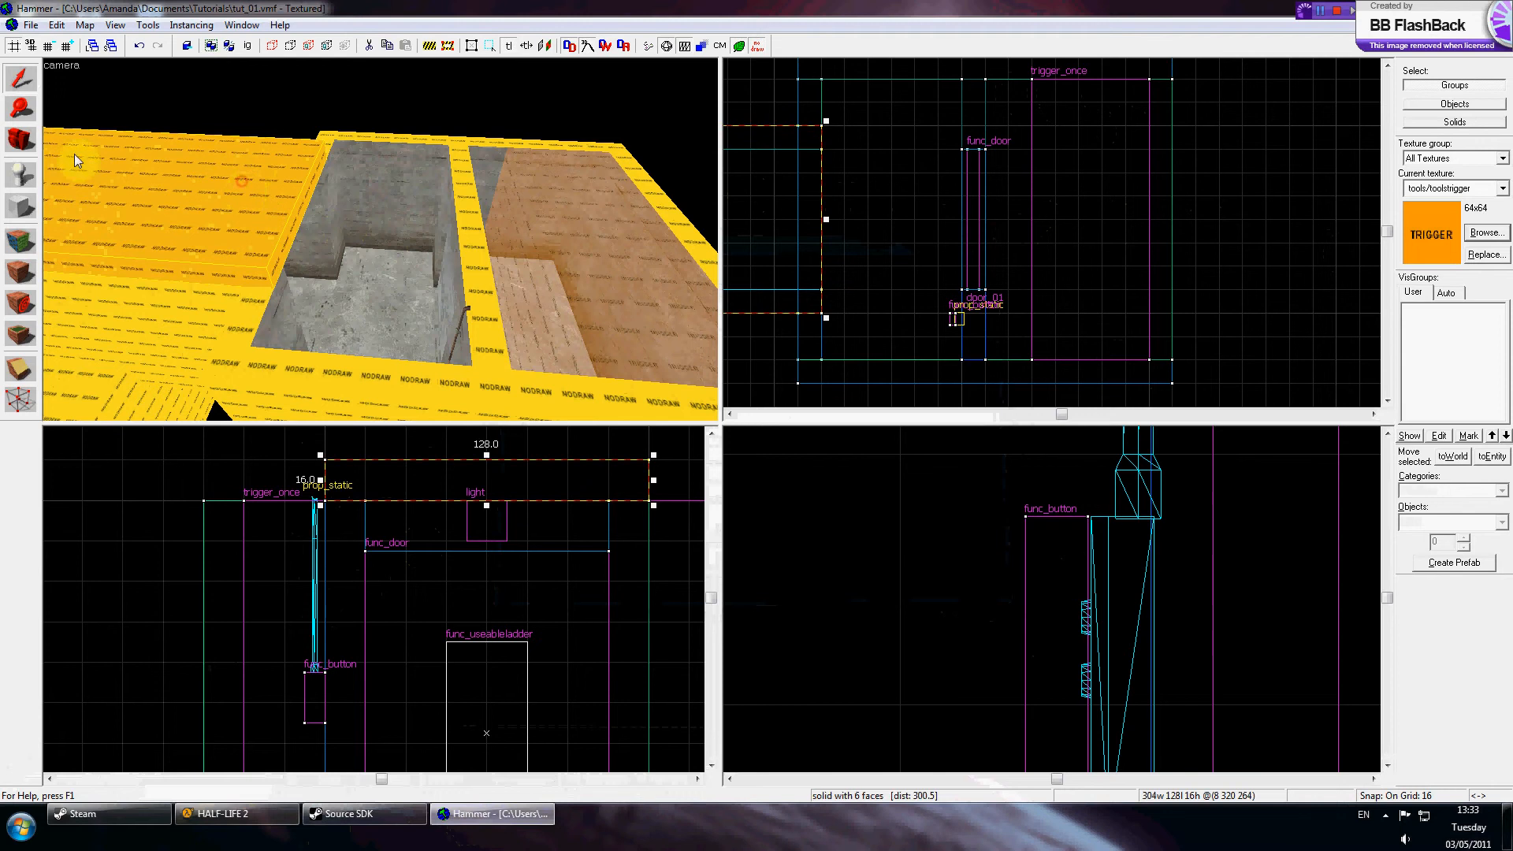
left_click_drag(823, 220, 803, 219)
Step: Create a ceiling block with the tools/toolsnodraw texture covering the whole concrete room
key("shift+b")
scroll(906, 149, "down", 2)
left_click(1502, 189)
left_click(1437, 284)
left_click_drag(832, 115, 1087, 342)
key("Return")
Step: Apply a concrete texture to the underside of the room's new ceiling block
left_click(20, 240)
left_click(380, 239)
key("z")
left_click(381, 208)
left_click(885, 262)
key("z")
key("z")
Step: Copy the existing light into the concrete room, placing one light on each side of the shutter door
left_click(301, 181)
scroll(1206, 186, "down", 4)
scroll(1143, 174, "up", 4)
left_click_drag(785, 246, 1098, 243)
left_click(1246, 230)
key("z")
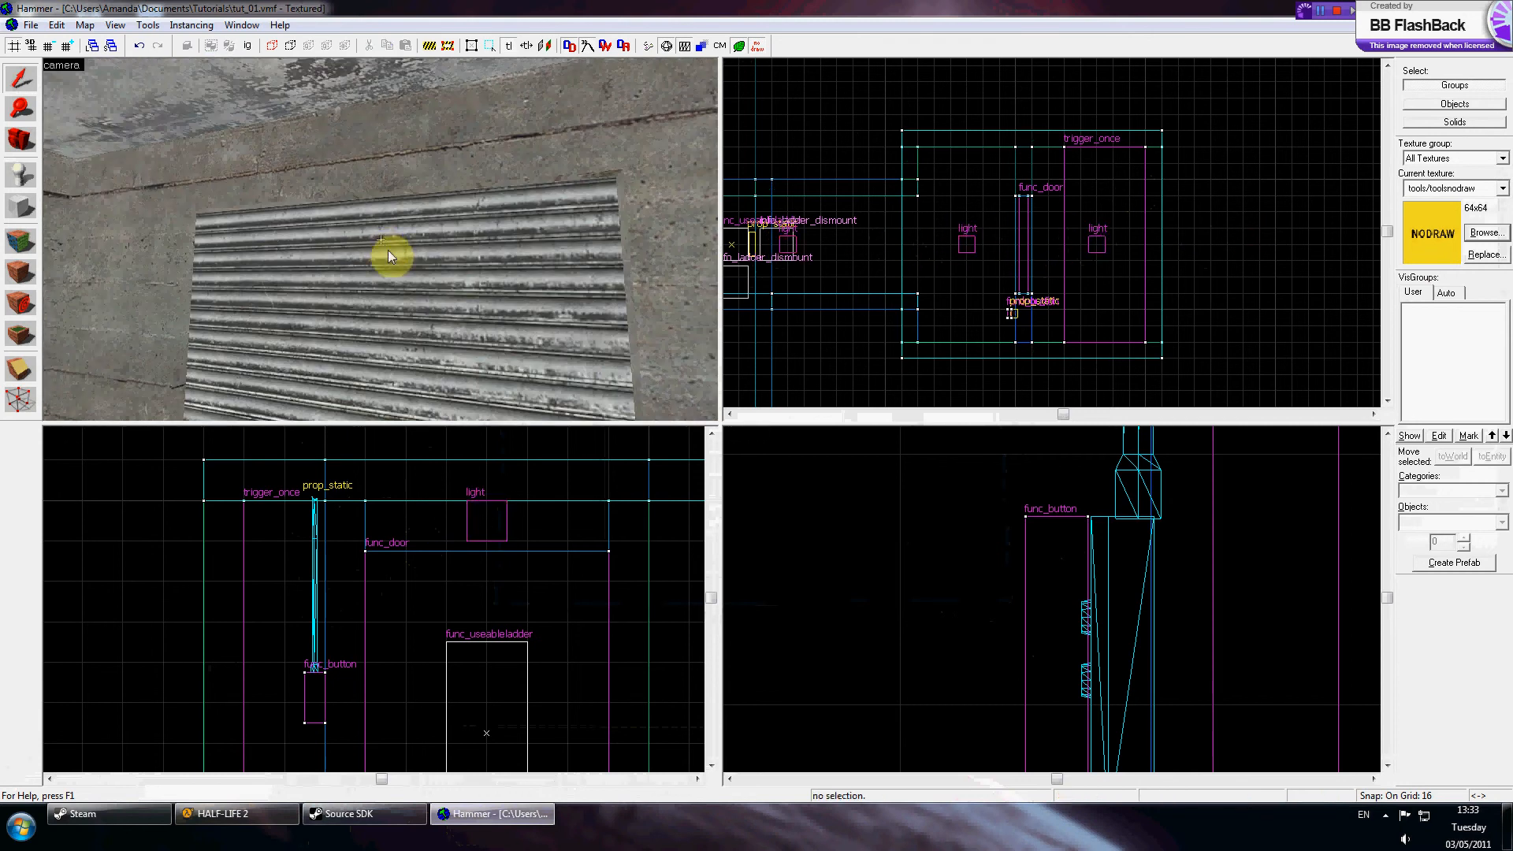
Step: Compile the map, close the compile log and switch to the Half-Life 2 game
left_click(647, 47)
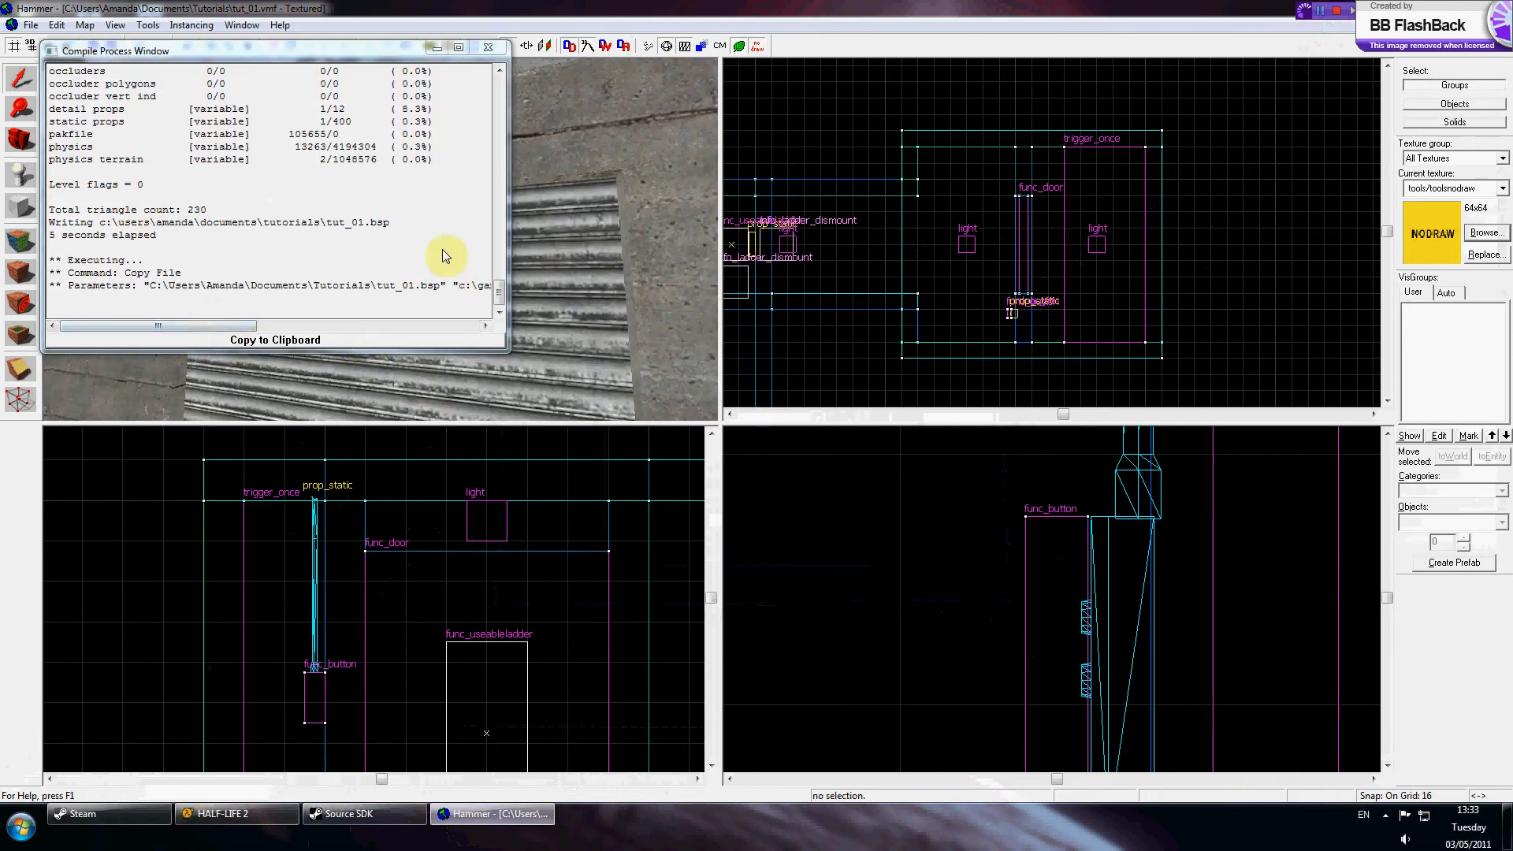
left_click(487, 47)
mouse_move(246, 809)
left_click(274, 755)
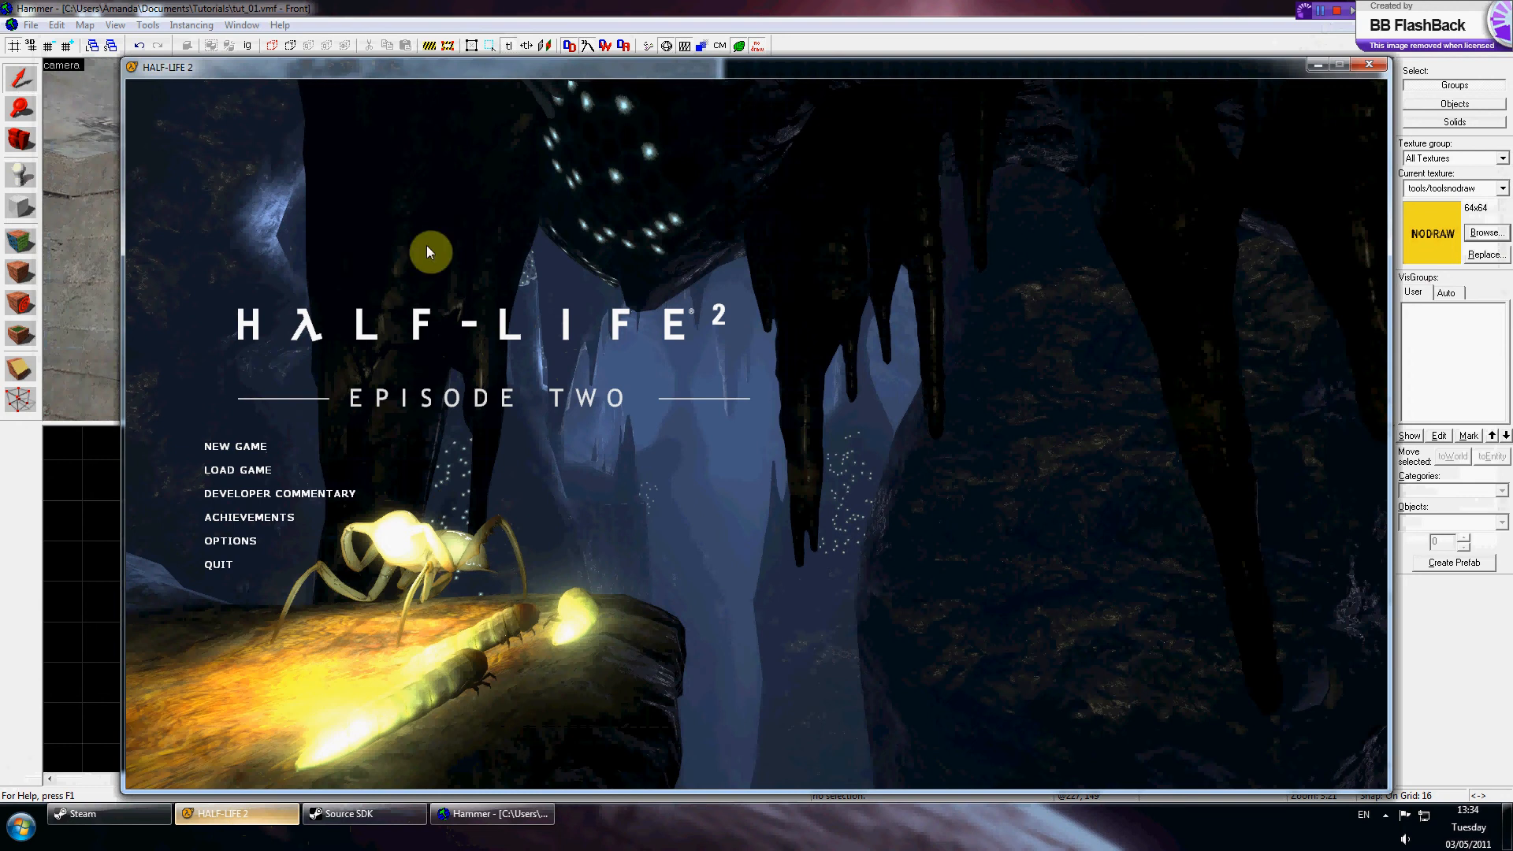
left_click(495, 38)
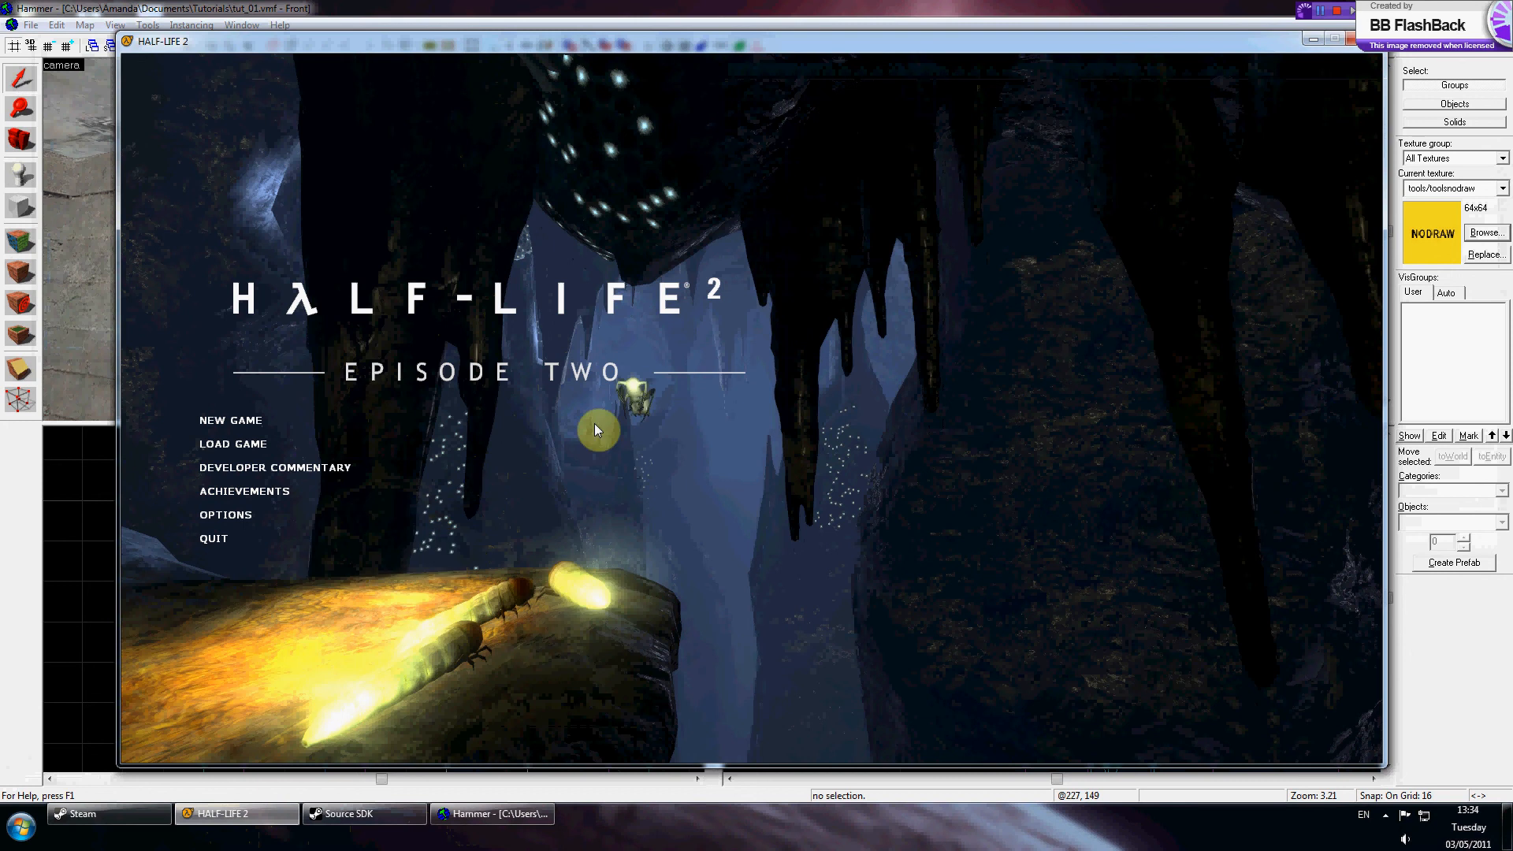
Step: Load the compiled map from the game console with the command map tut_01
type("map ")
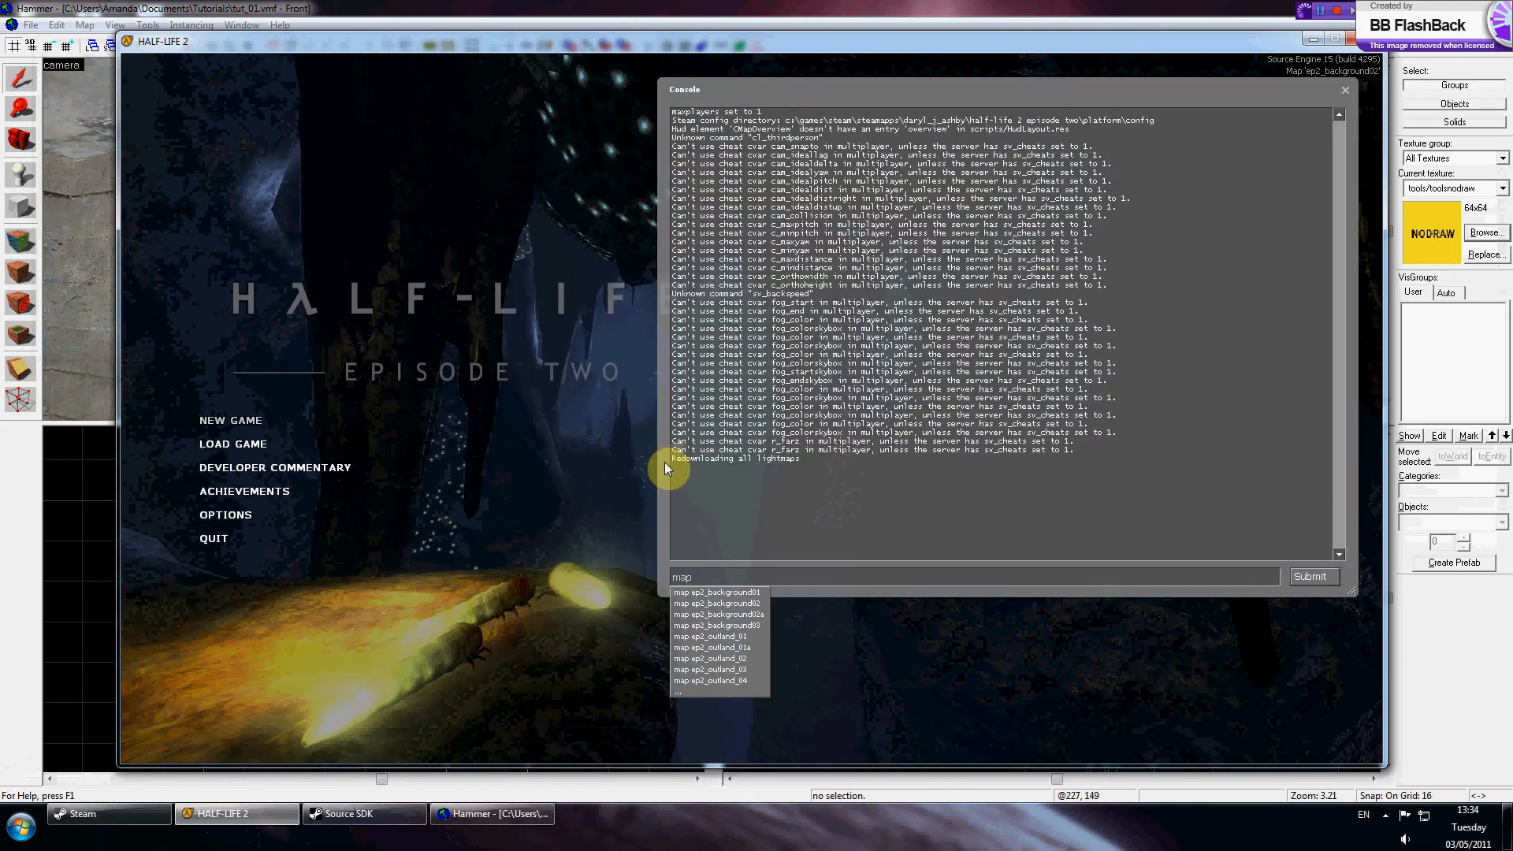
type("tut")
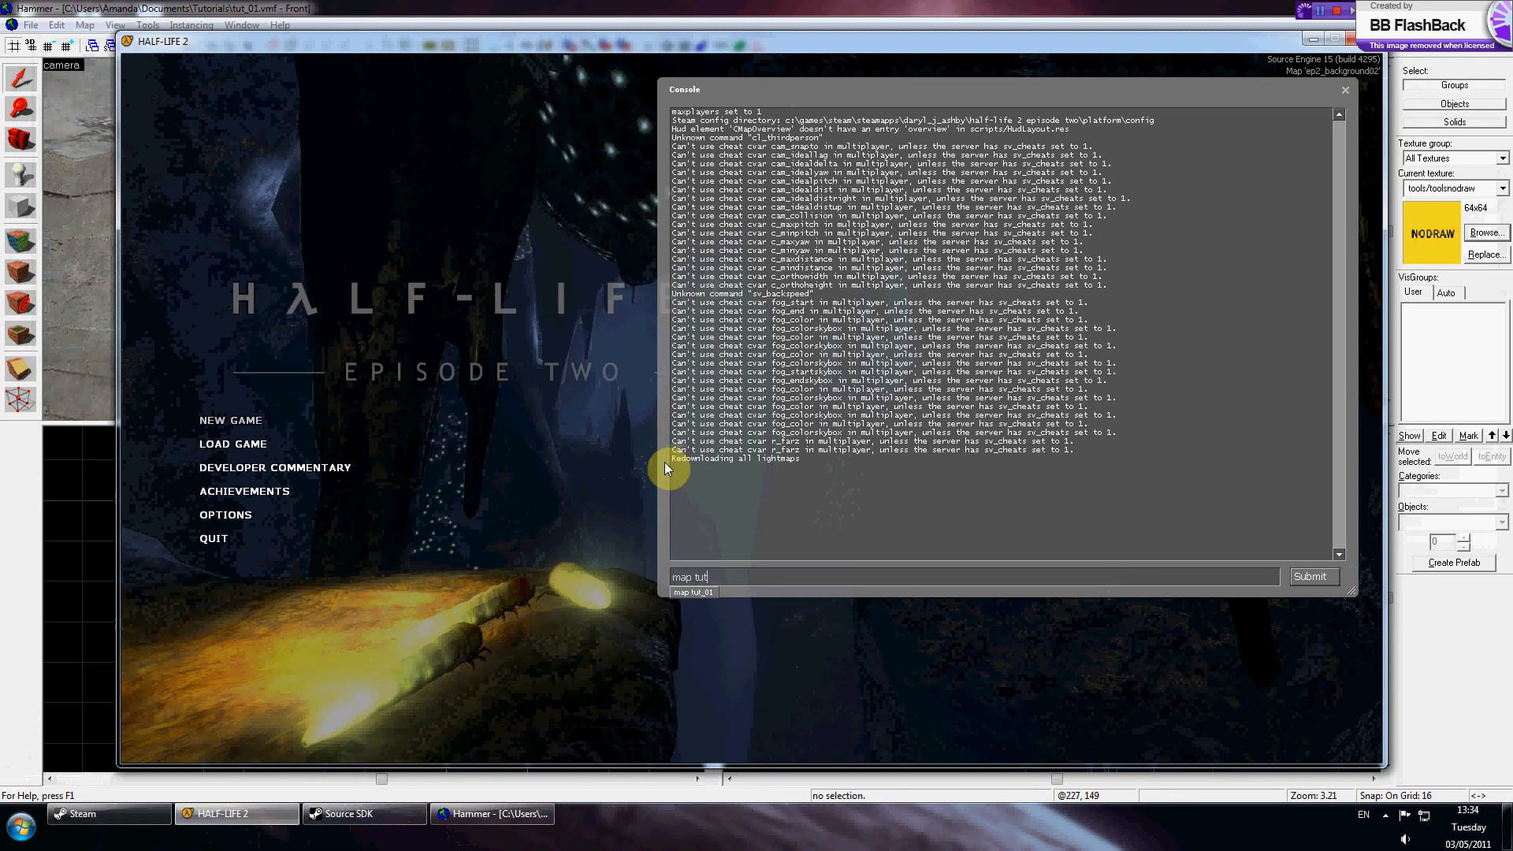
type("_01")
key("Return")
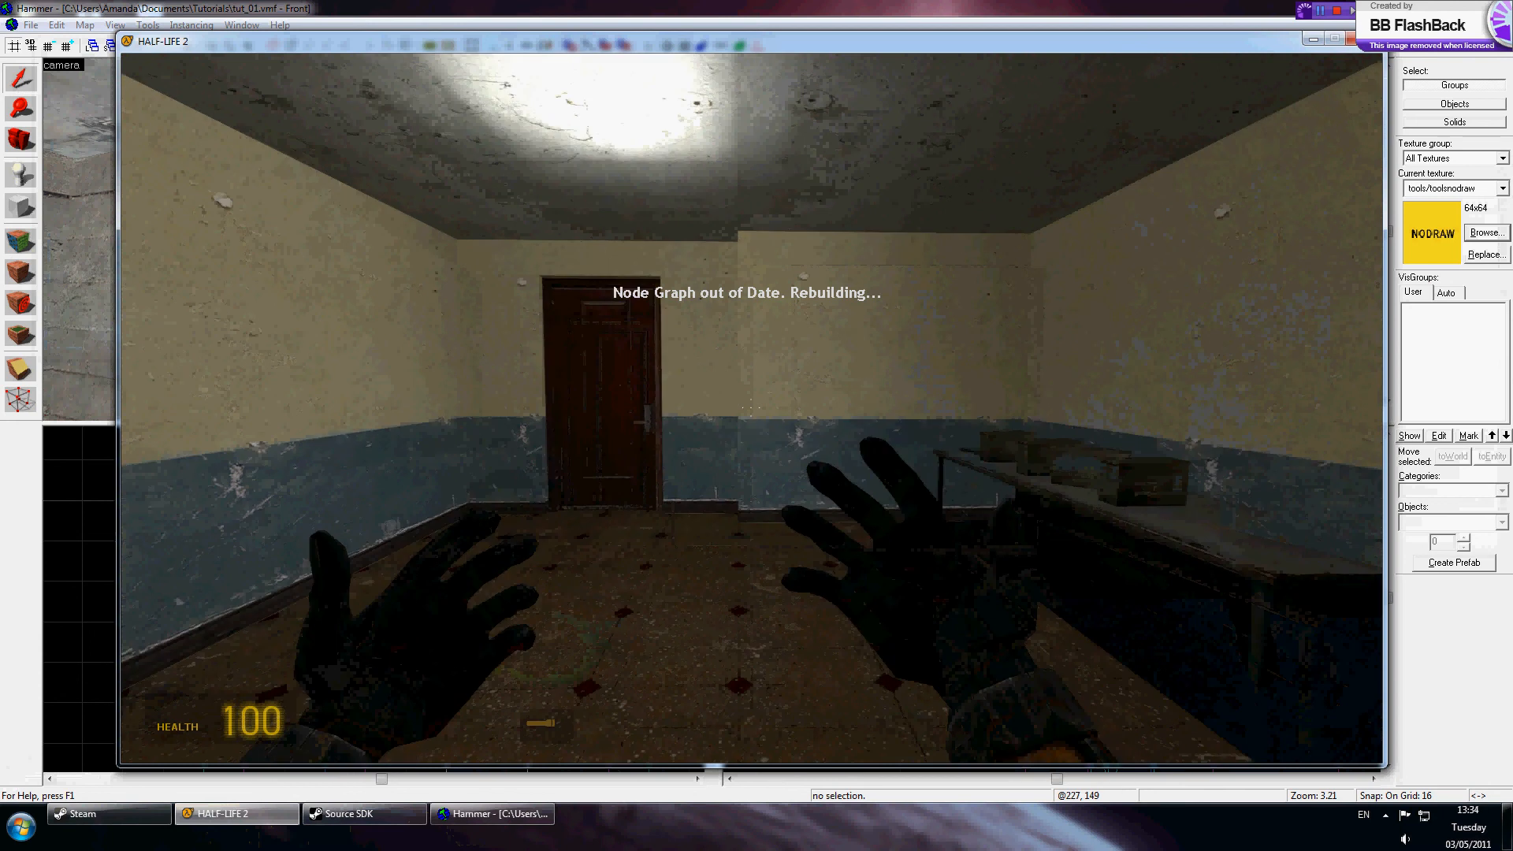
Step: Walk through the wooden door and on to the wall button beside the shutter door in the concrete room
key("w")
key("e")
key("w")
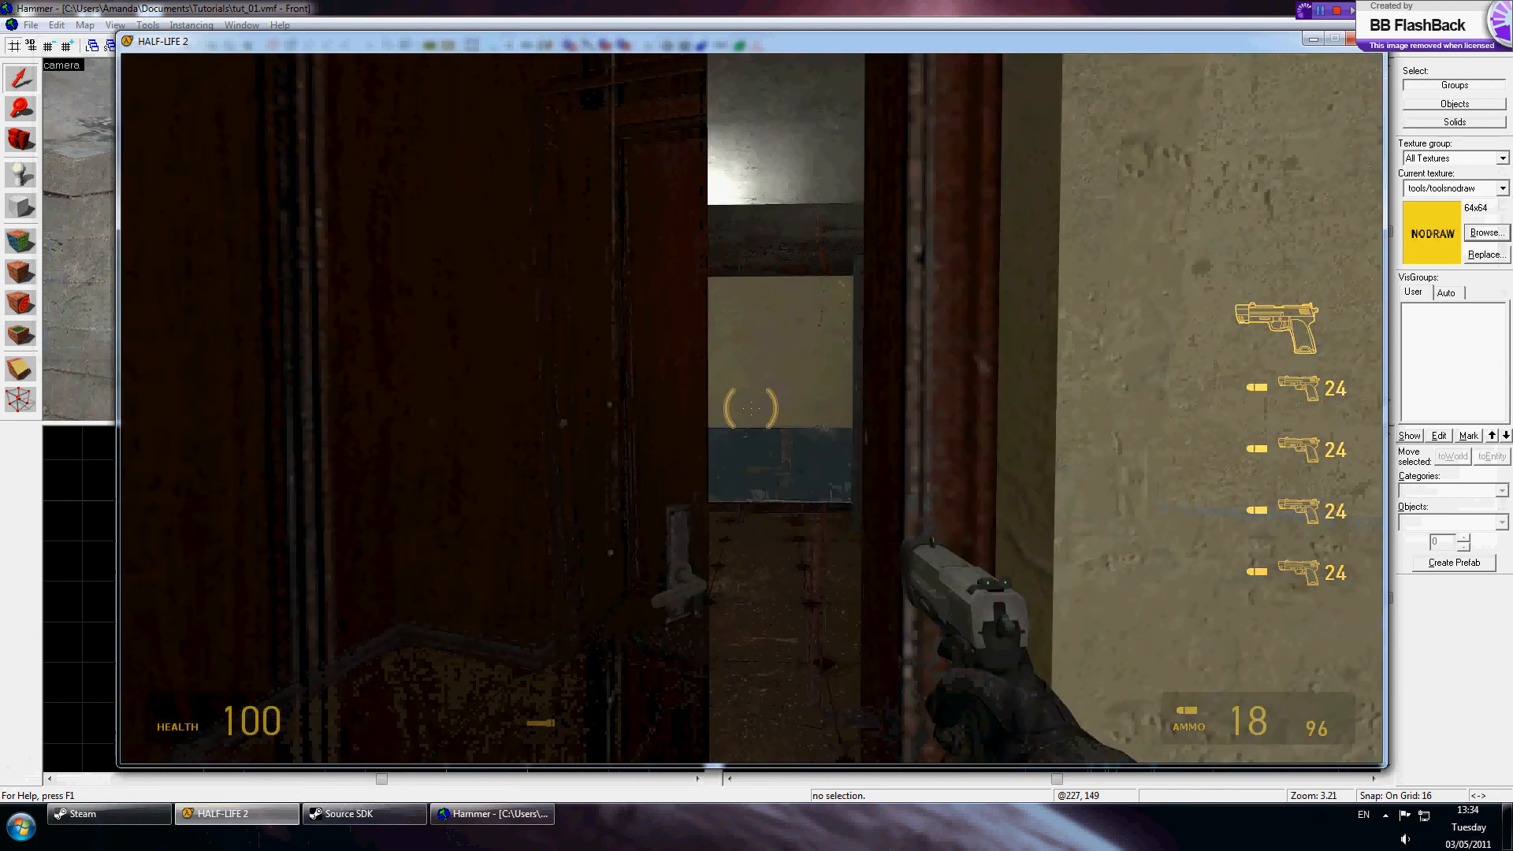
key("w")
key("w")
key("w")
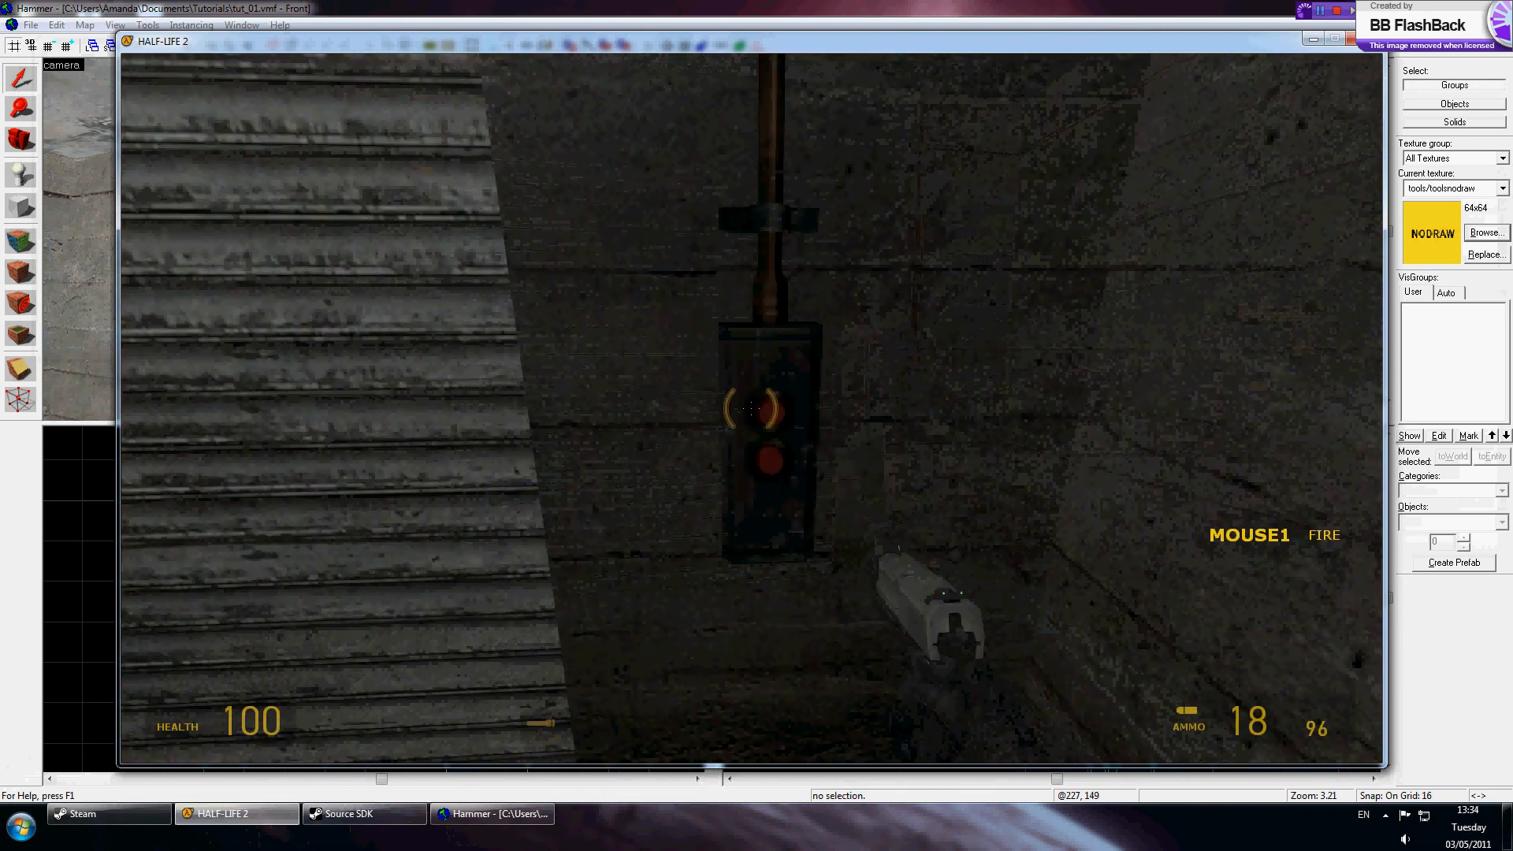
Step: Test the shutter door by opening it with the wall button and walking through into the trigger area
key("w")
key("w")
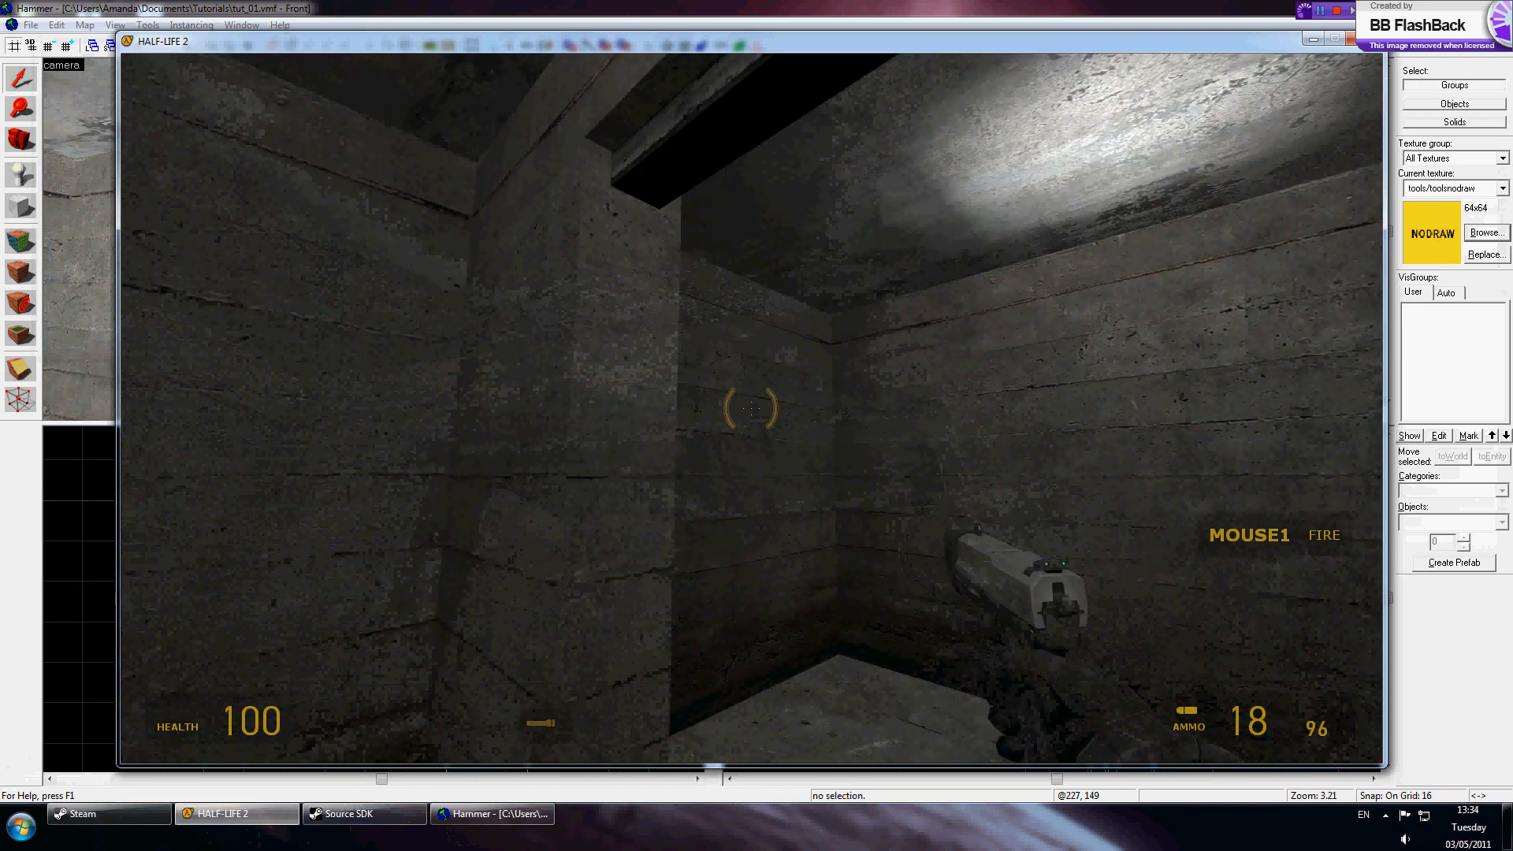
key("w")
key("d")
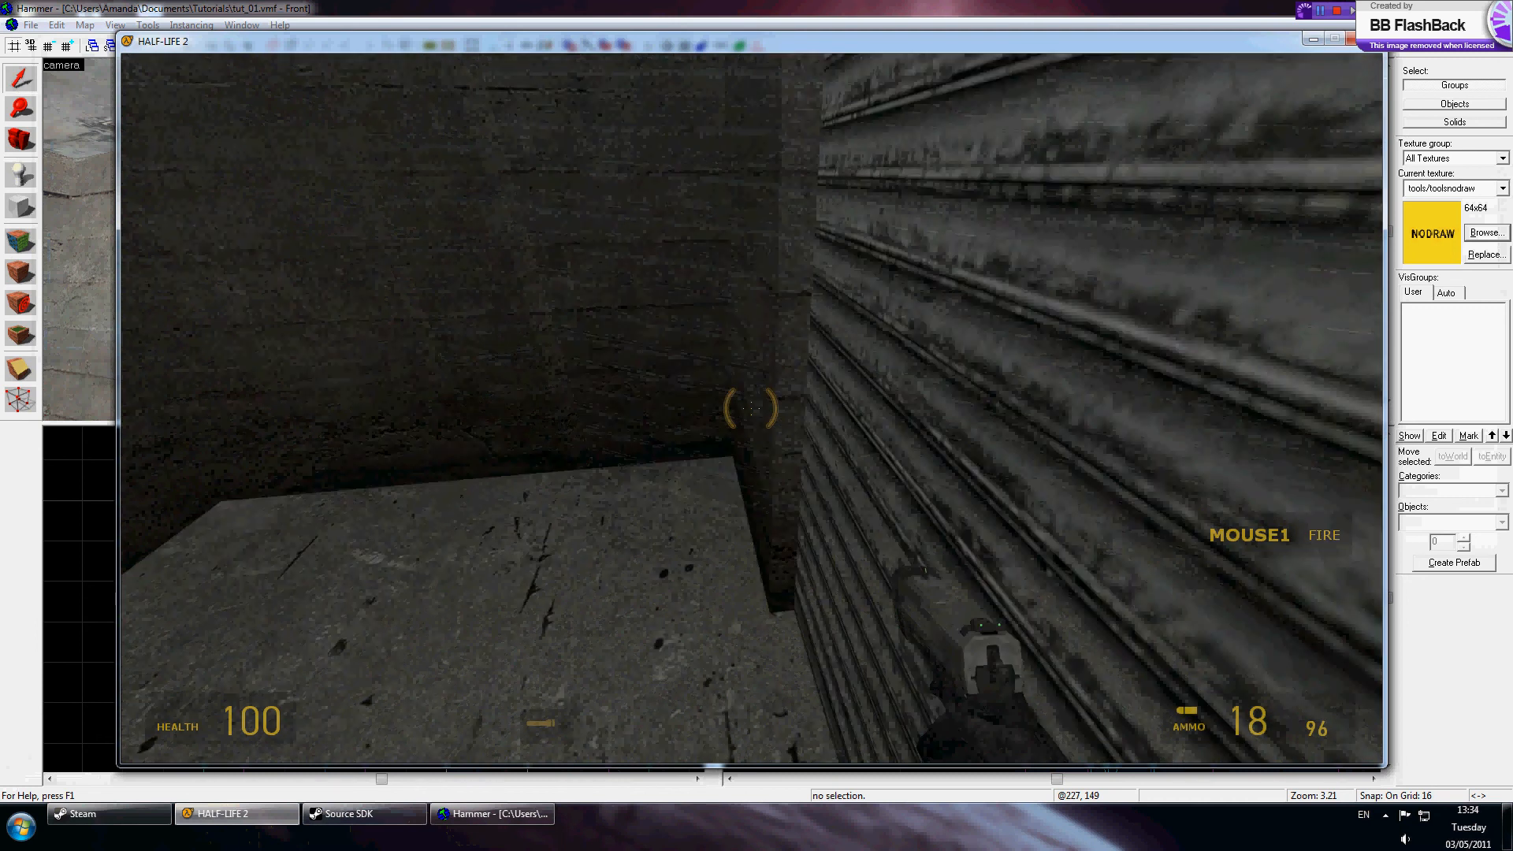
Step: Check the shutter door from the far side after passing the trigger, and pause the game
key("s")
key("d")
key("w")
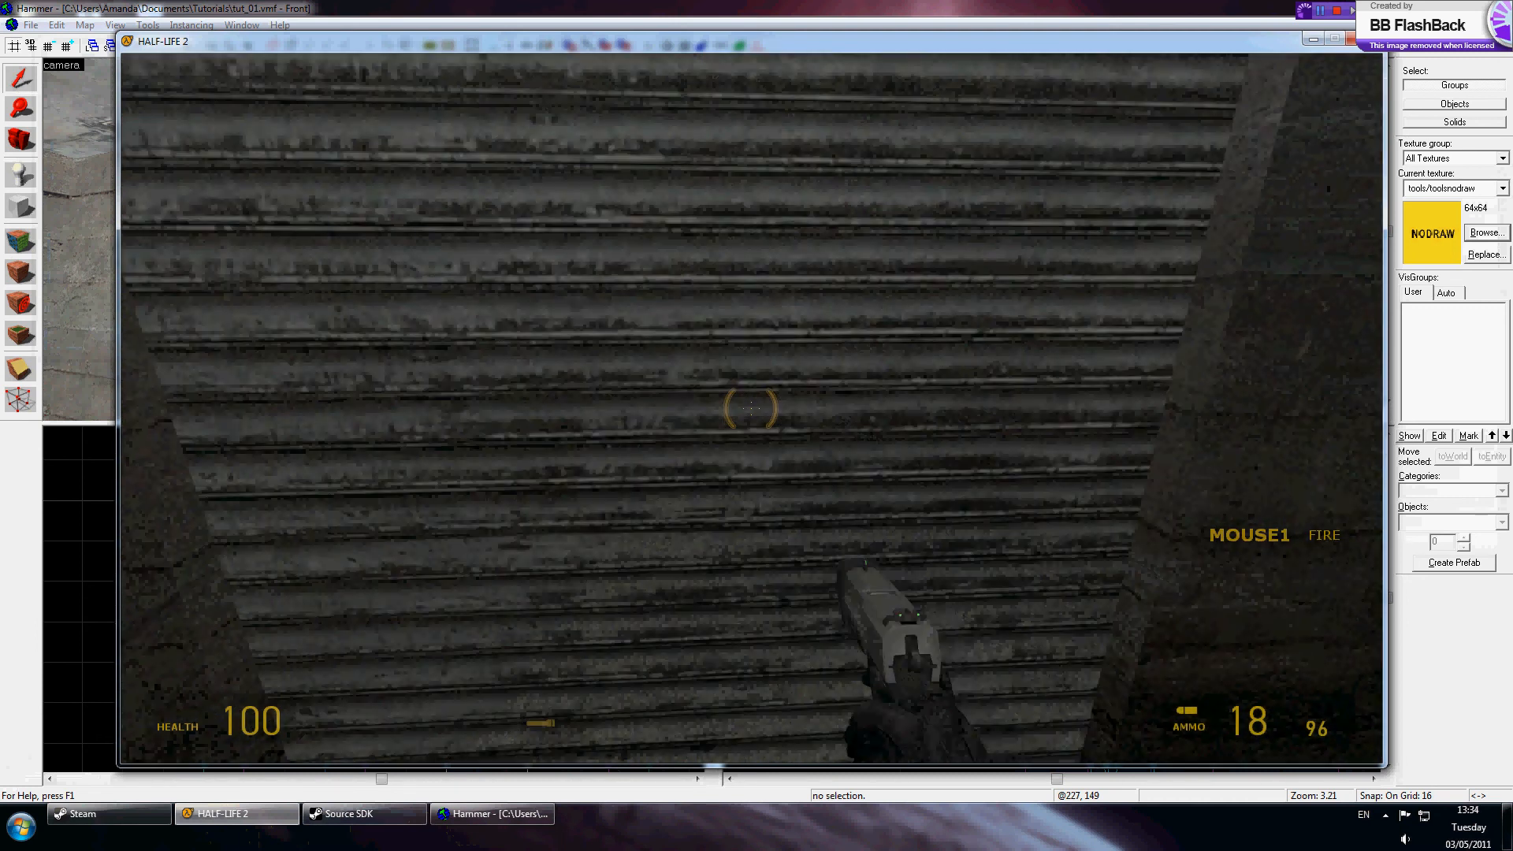
key("s")
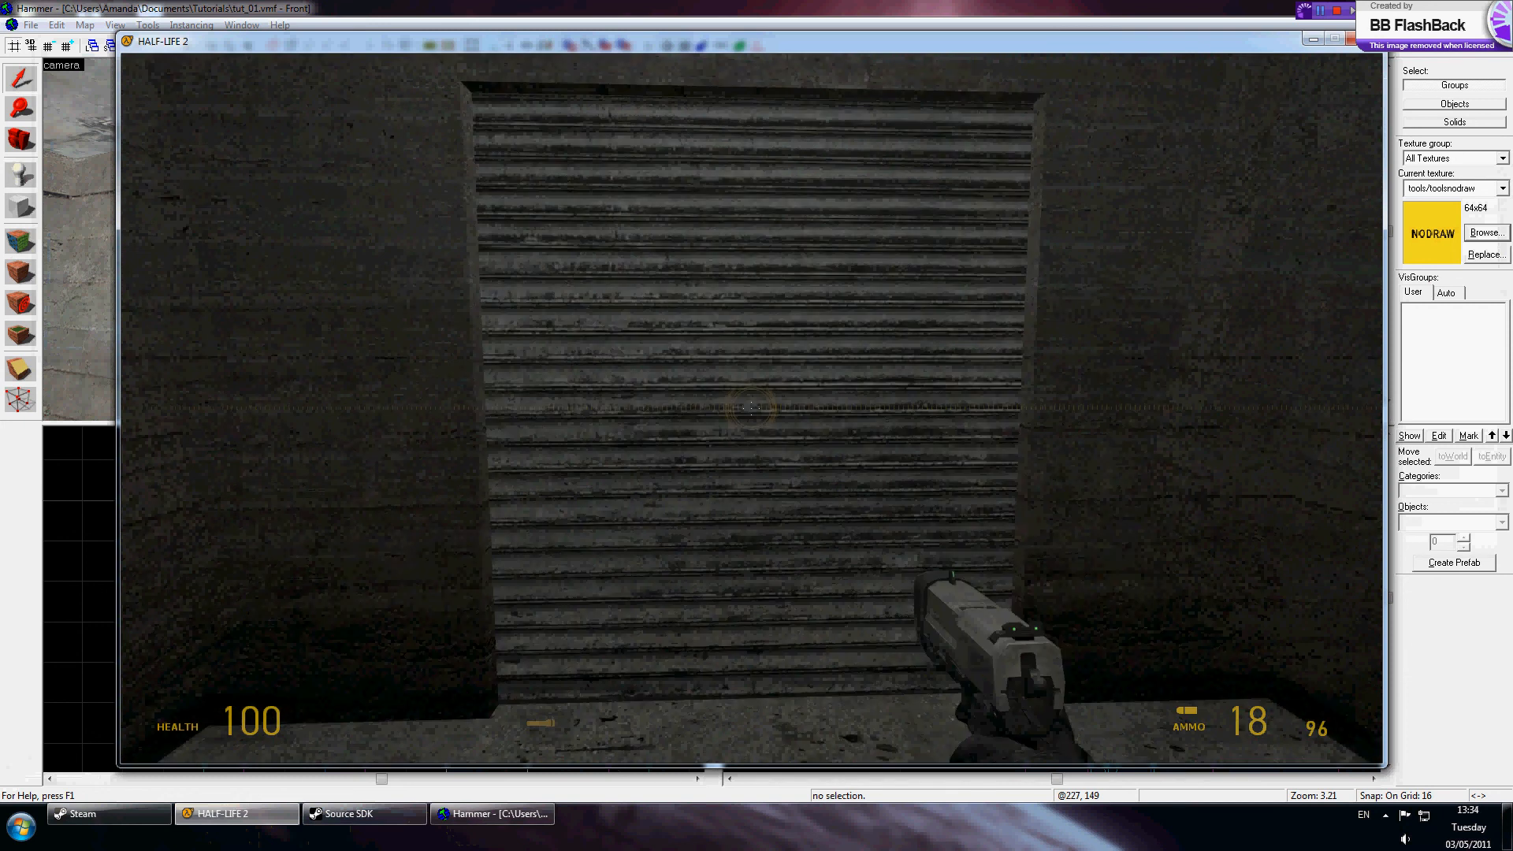
key("Escape")
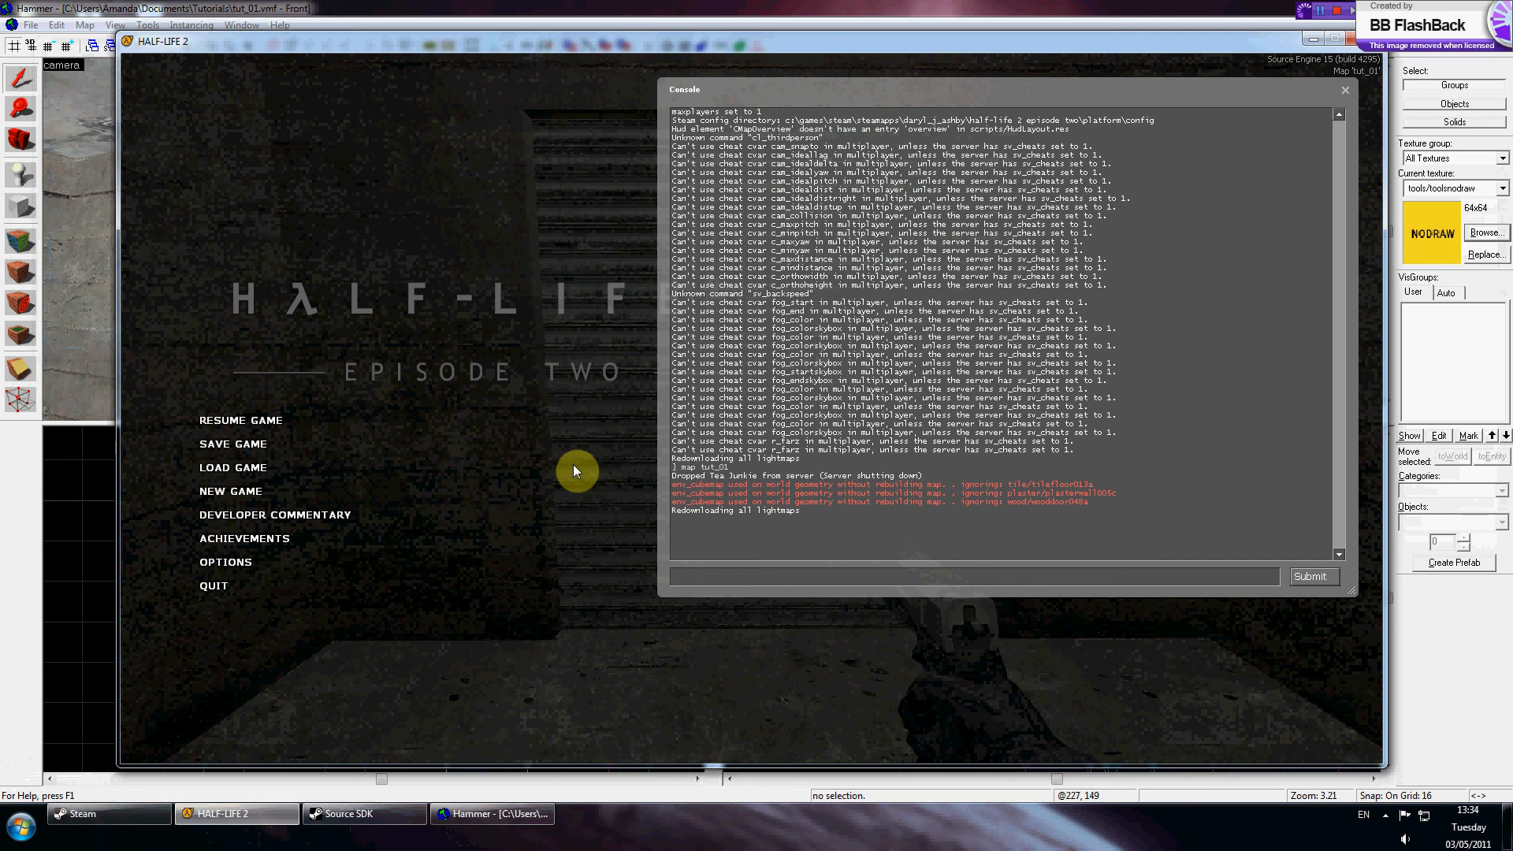